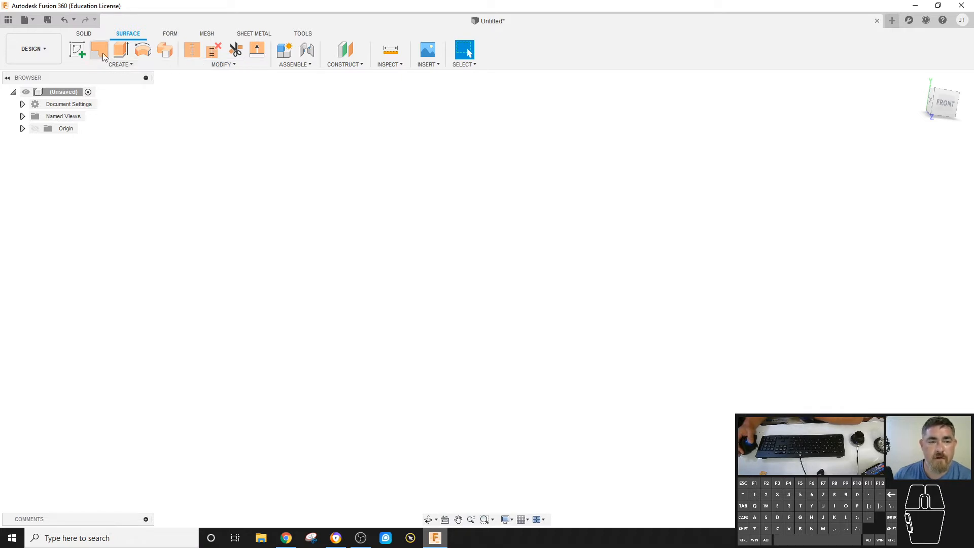
- Create a surface box on the front origin plane as a new body, about 6.35 by 2.94 in and 7 in high
click(115, 65)
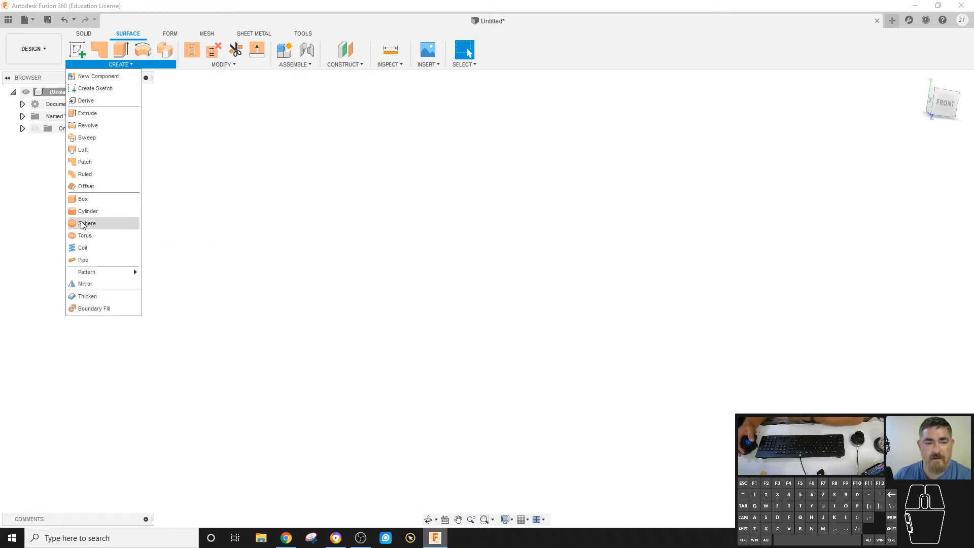
click(81, 199)
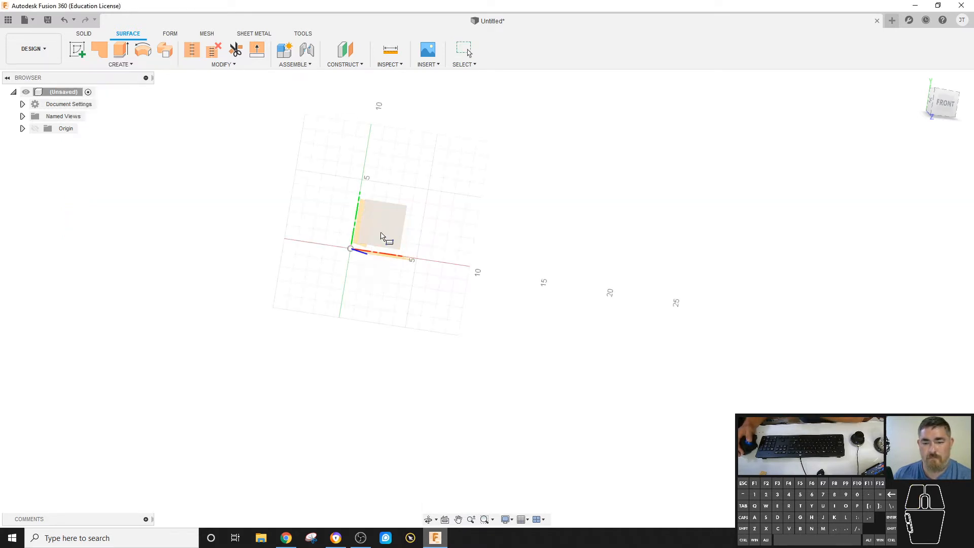
click(381, 237)
click(413, 221)
click(491, 257)
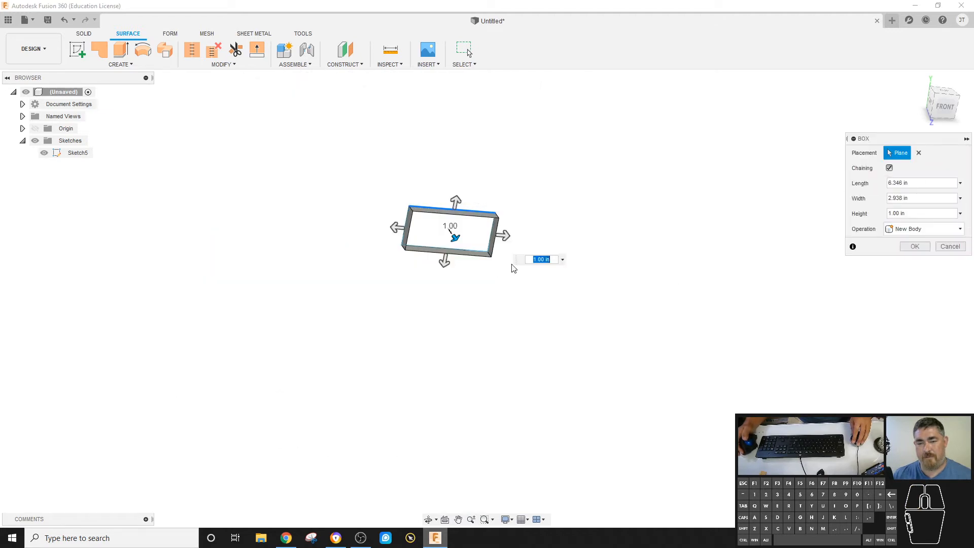
drag(455, 236, 433, 224)
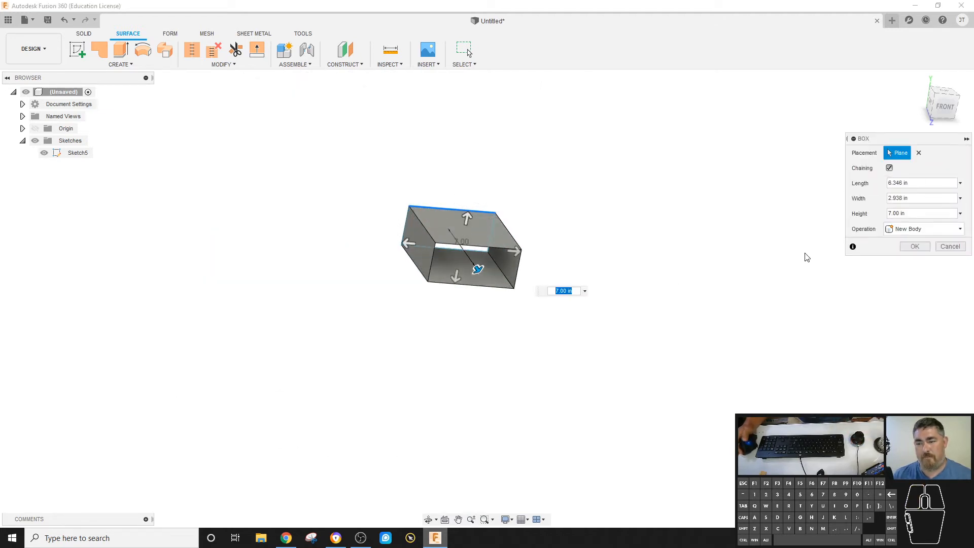
click(915, 247)
- Patch the open front end of the surface box as a new body, using edge chaining
shift+middle_drag(441, 242, 448, 266)
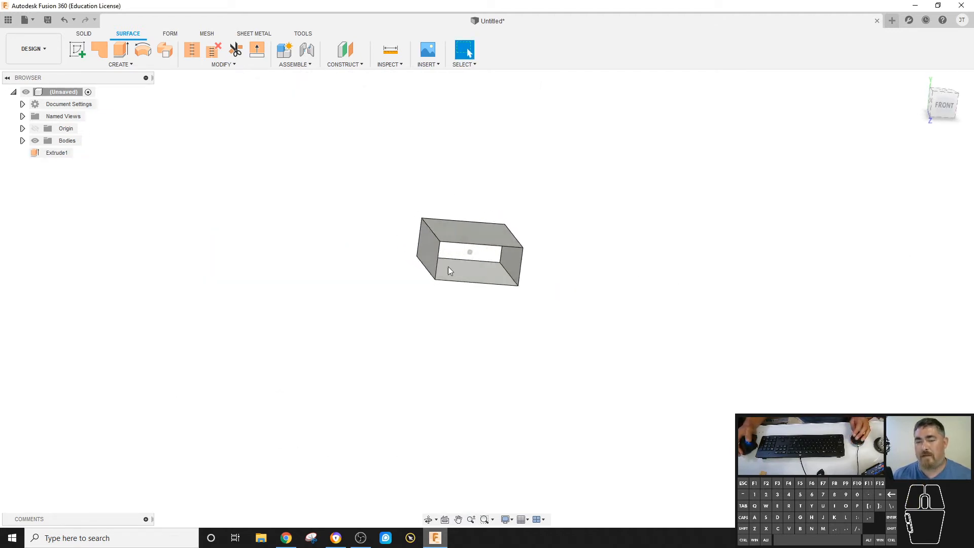
click(121, 64)
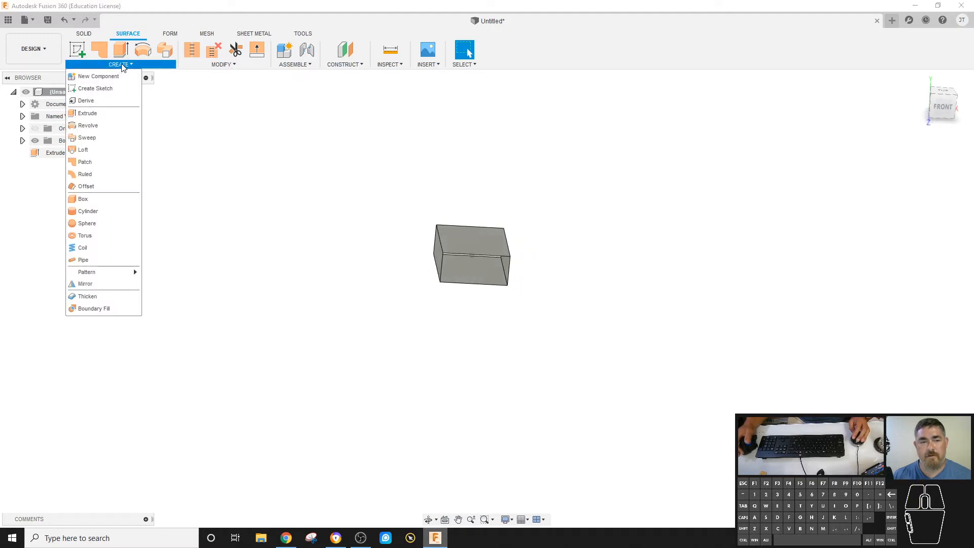
click(103, 162)
click(482, 254)
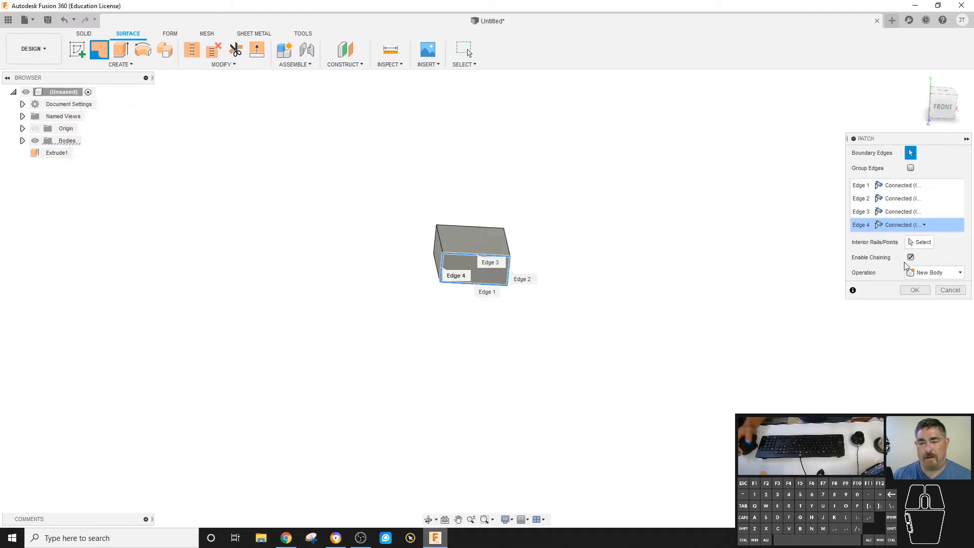
click(920, 289)
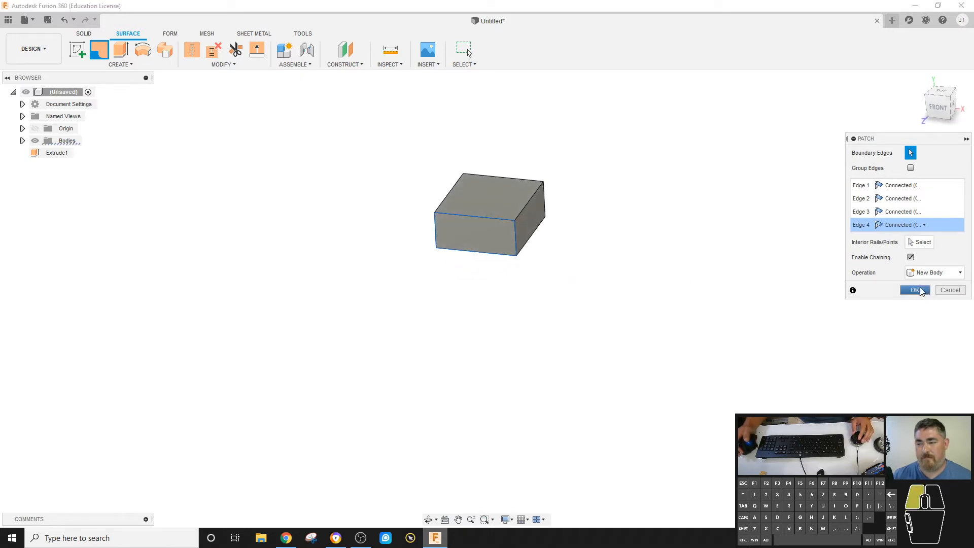
- Highlight the box extrusion and the front patch alternately to compare which surfaces each one covers
click(36, 166)
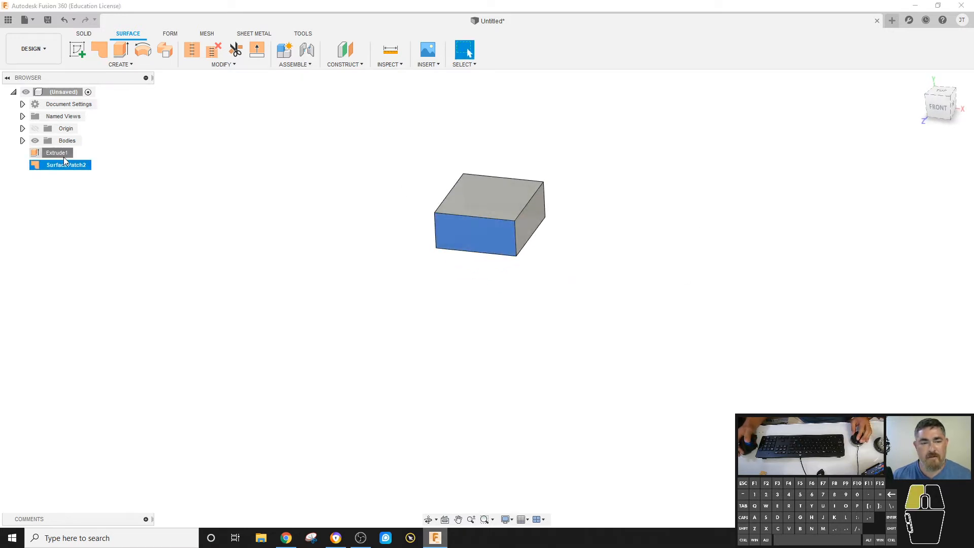
click(61, 156)
click(60, 165)
click(58, 154)
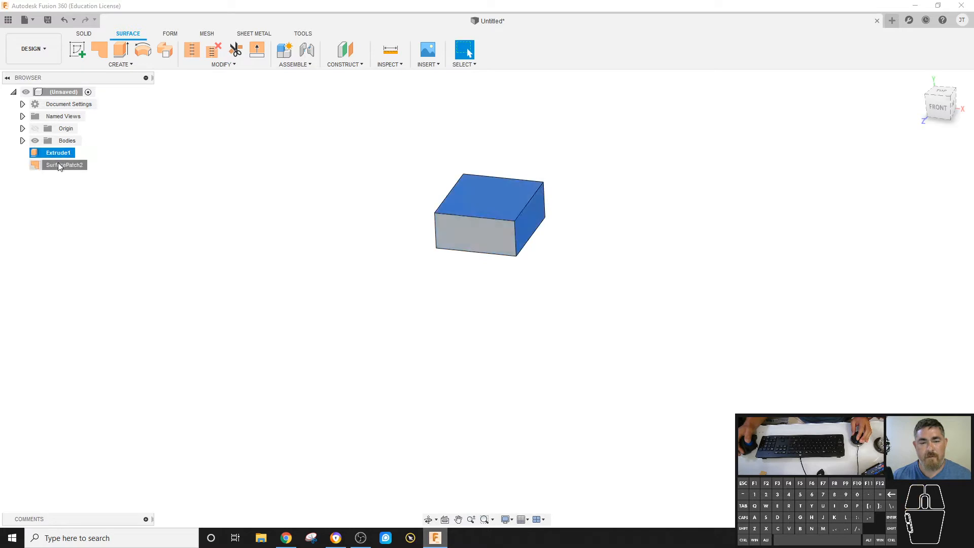
click(59, 165)
click(226, 135)
- Patch the open back end of the box as a new body, and highlight the extrusion and both patches one by one
click(117, 65)
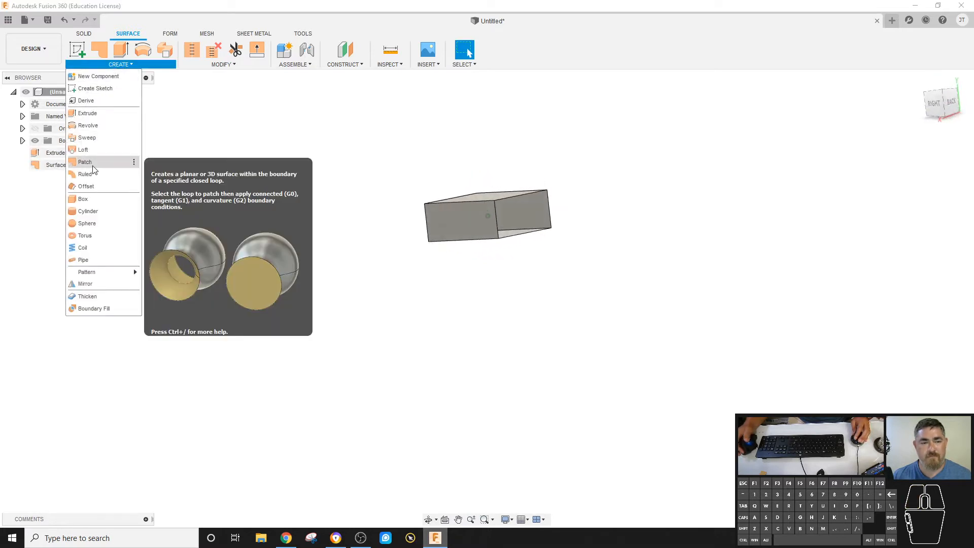
click(87, 159)
click(509, 196)
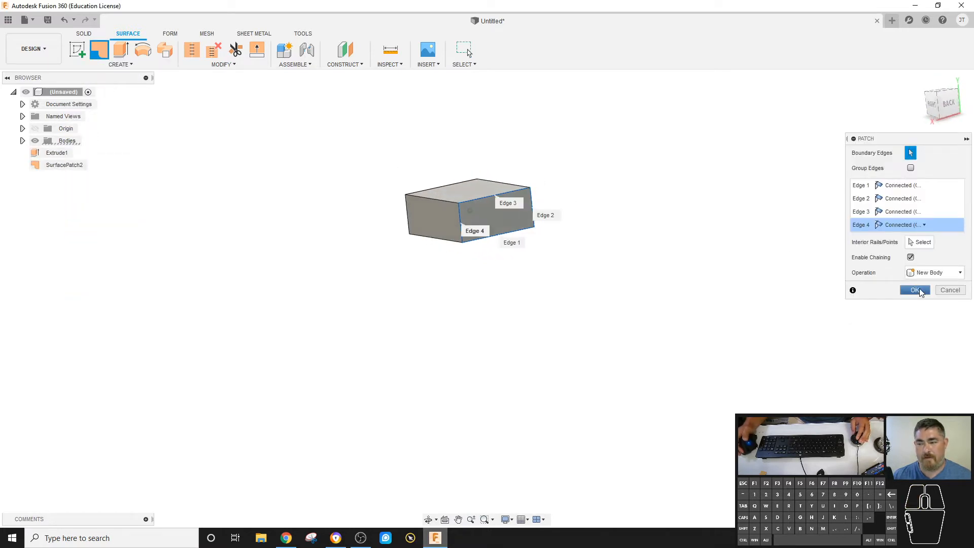
click(915, 287)
click(52, 153)
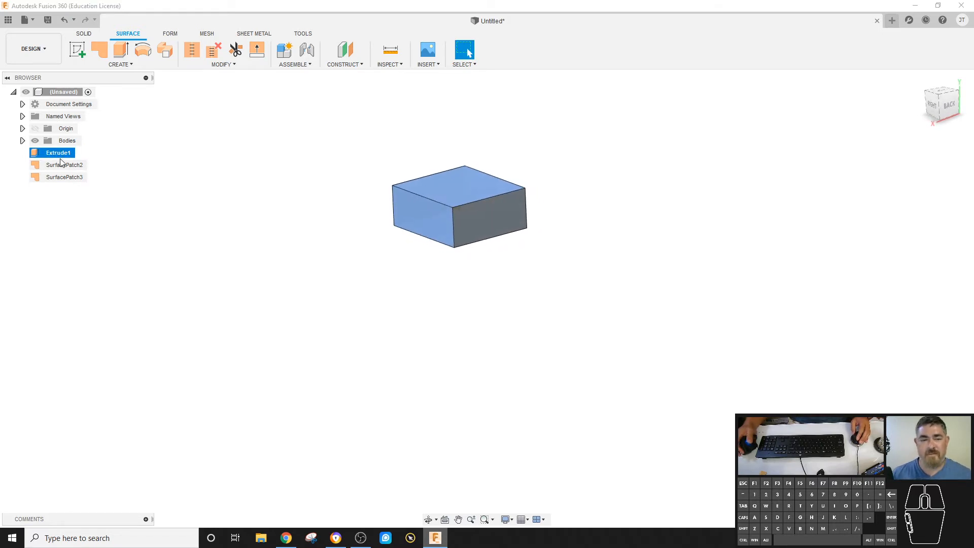
click(60, 165)
click(65, 177)
- Try to pick the box and its end patches for a Stitch, and clear the selection
click(227, 65)
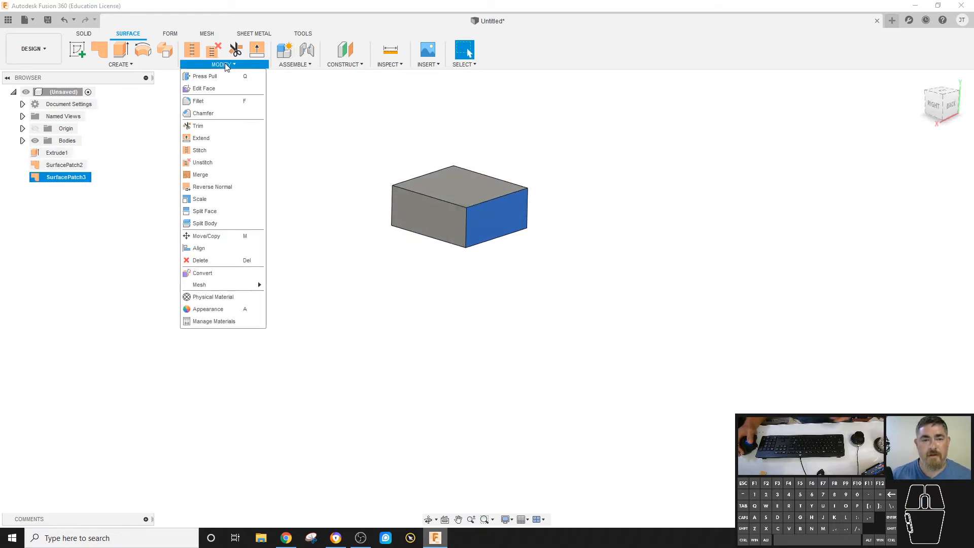
click(199, 151)
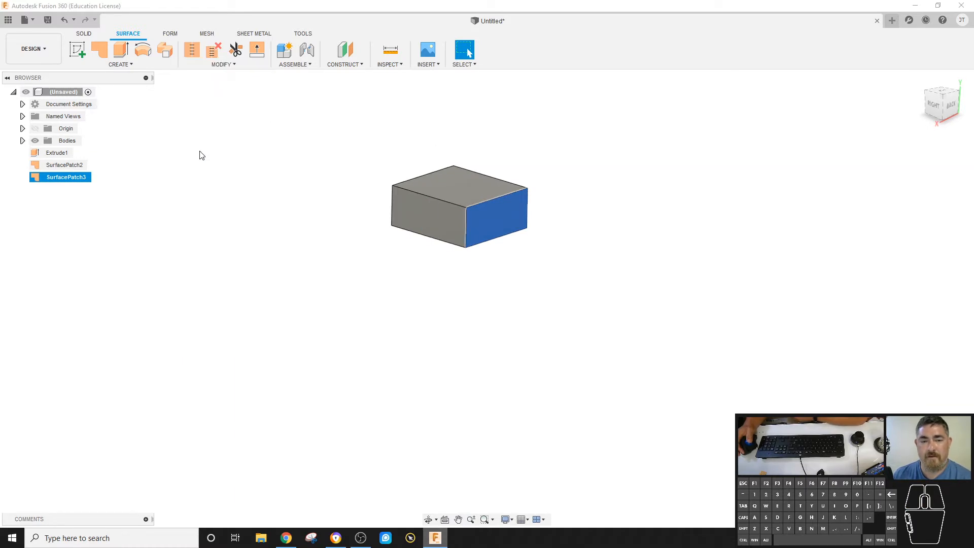
click(469, 192)
click(495, 211)
shift+middle_drag(482, 202, 601, 184)
click(416, 178)
click(461, 205)
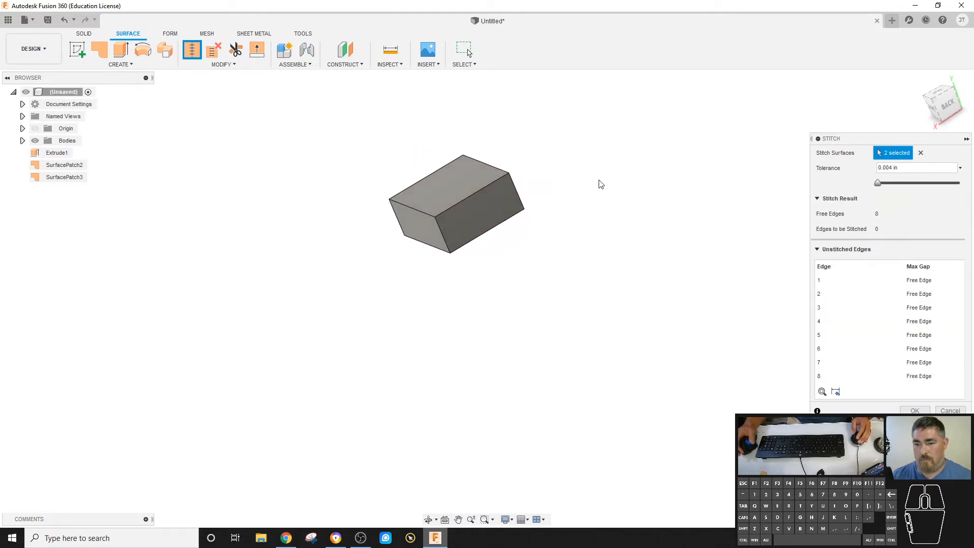
click(491, 211)
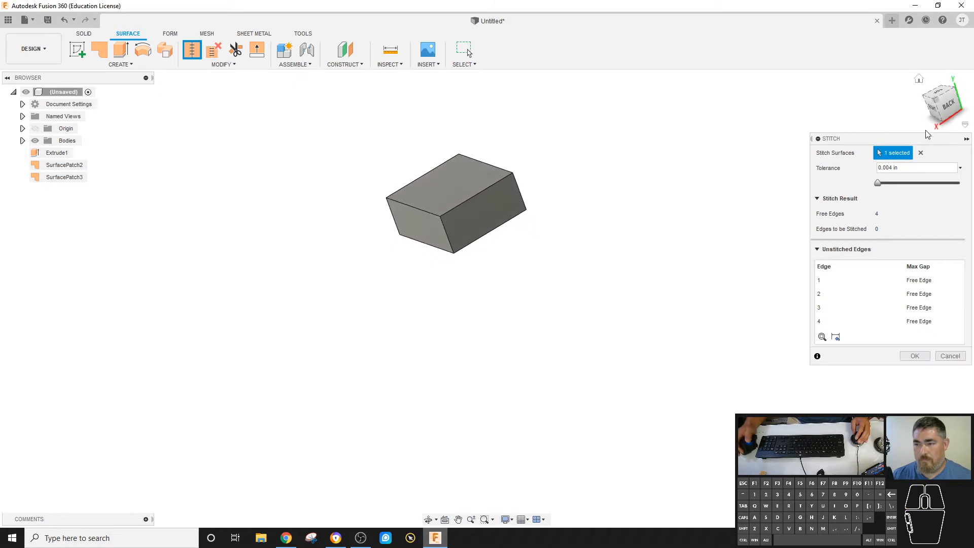
click(922, 156)
click(447, 192)
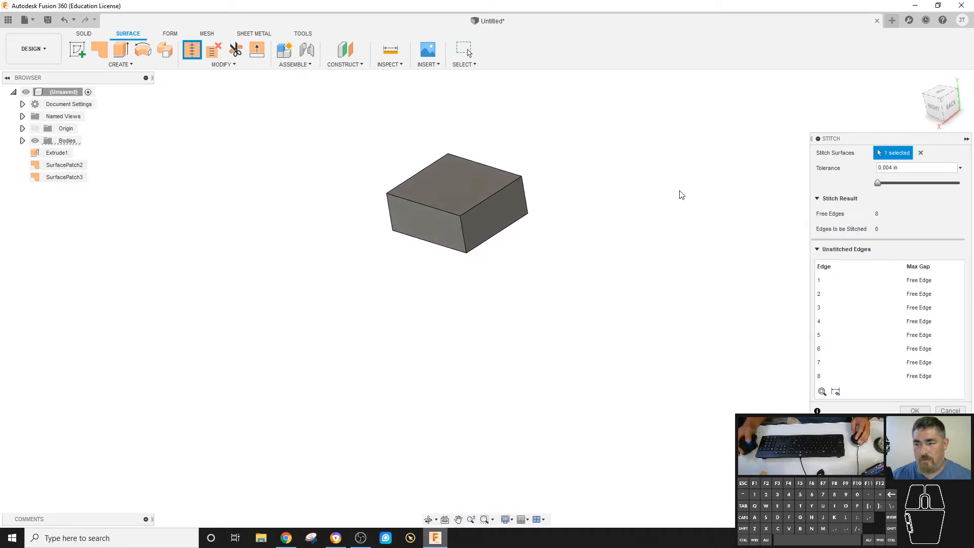
shift+middle_drag(465, 227, 549, 159)
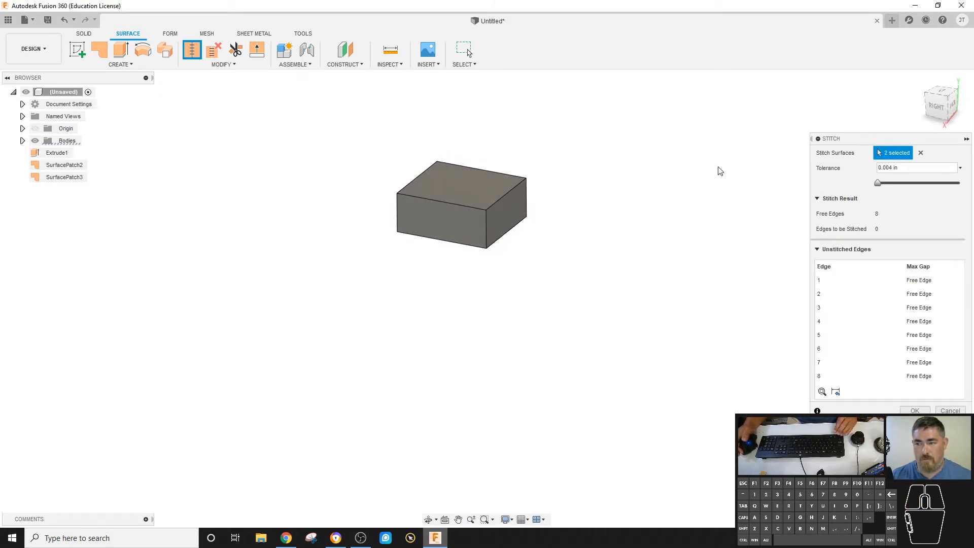
click(920, 153)
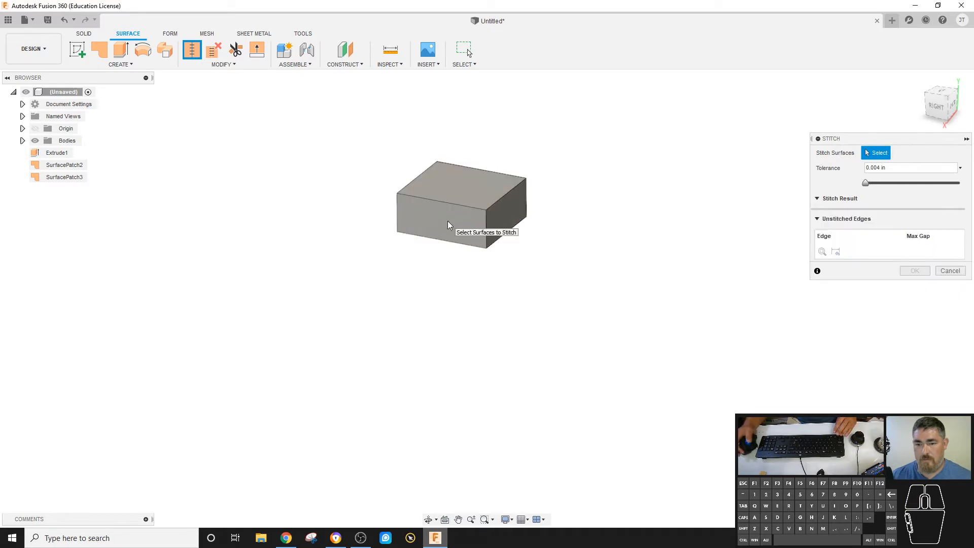
- Stitch the box's side surfaces and both end patches into one new body, and highlight that body
click(447, 220)
click(511, 214)
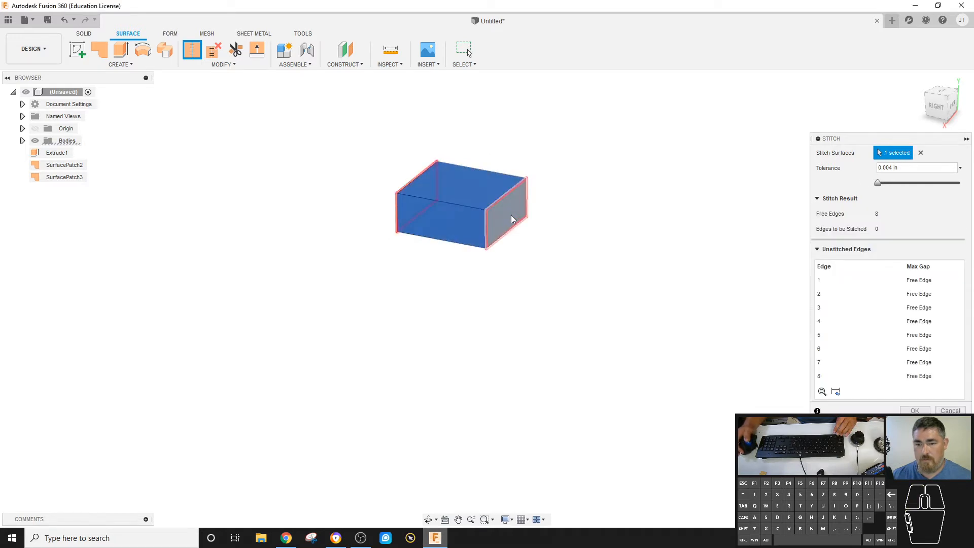
click(423, 211)
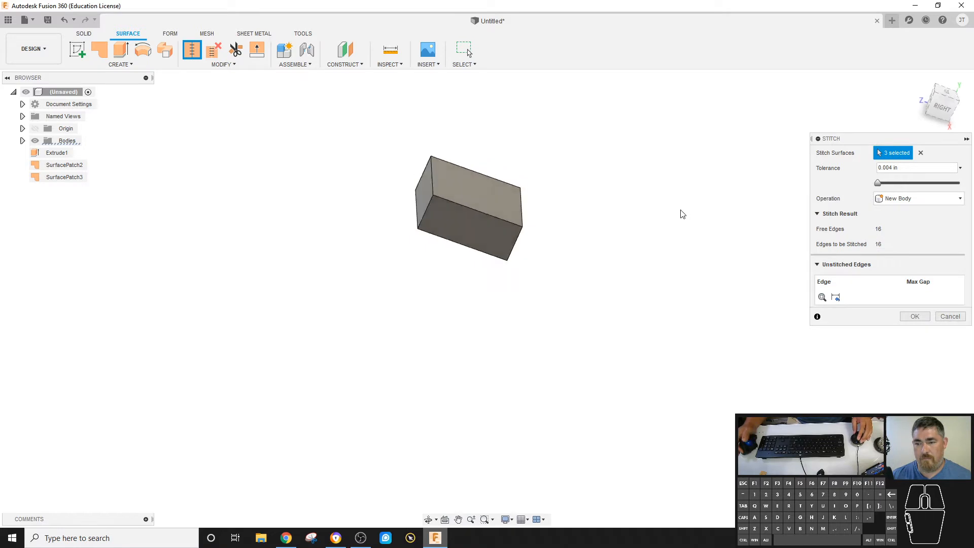
click(914, 317)
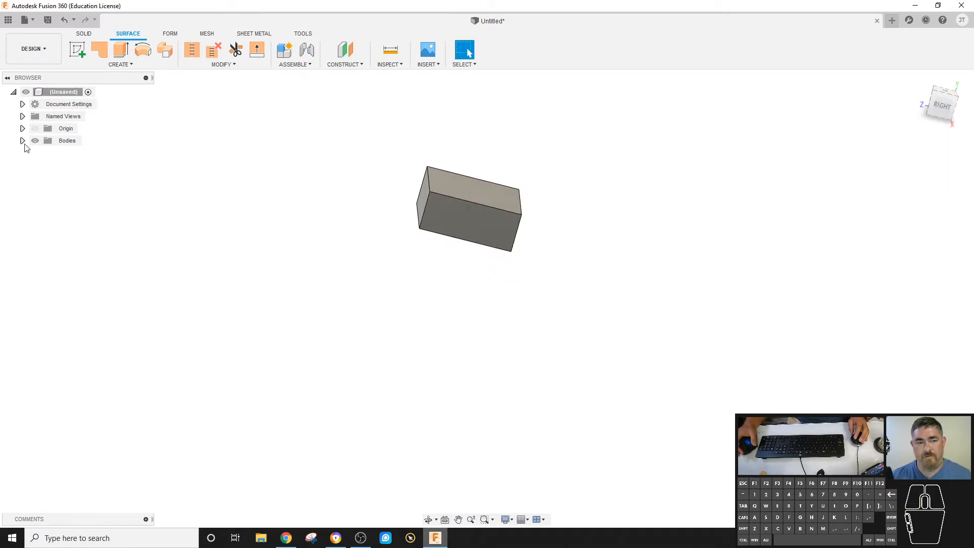
click(75, 154)
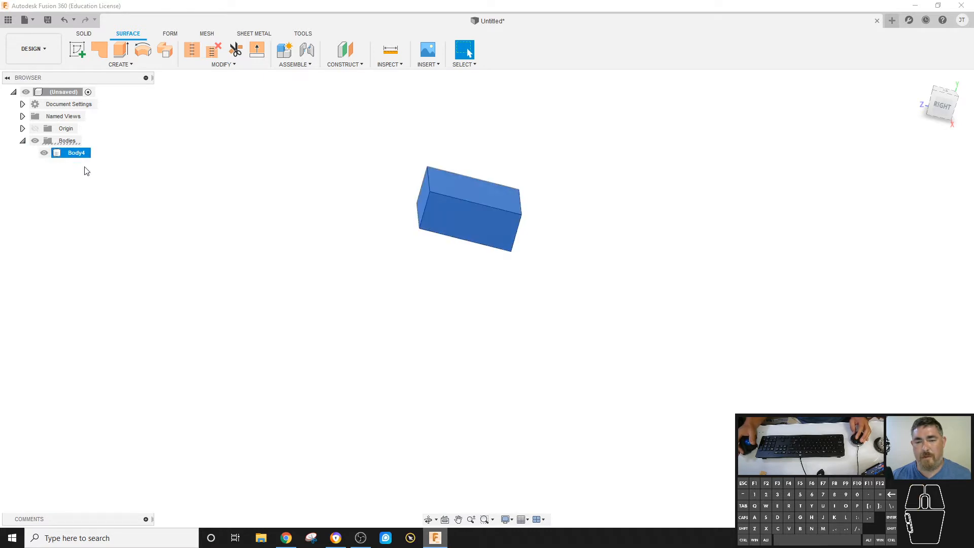
click(130, 180)
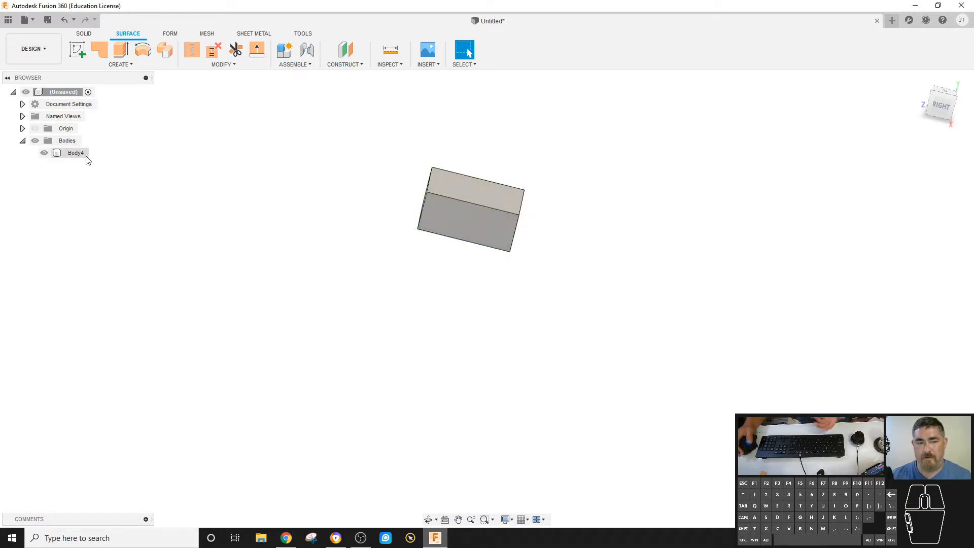
click(464, 180)
- Undo the stitch, both patches and the surface box to return to an empty design
key(ctrl+z)
key(ctrl+z)
key(ctrl+z)
key(ctrl+z)
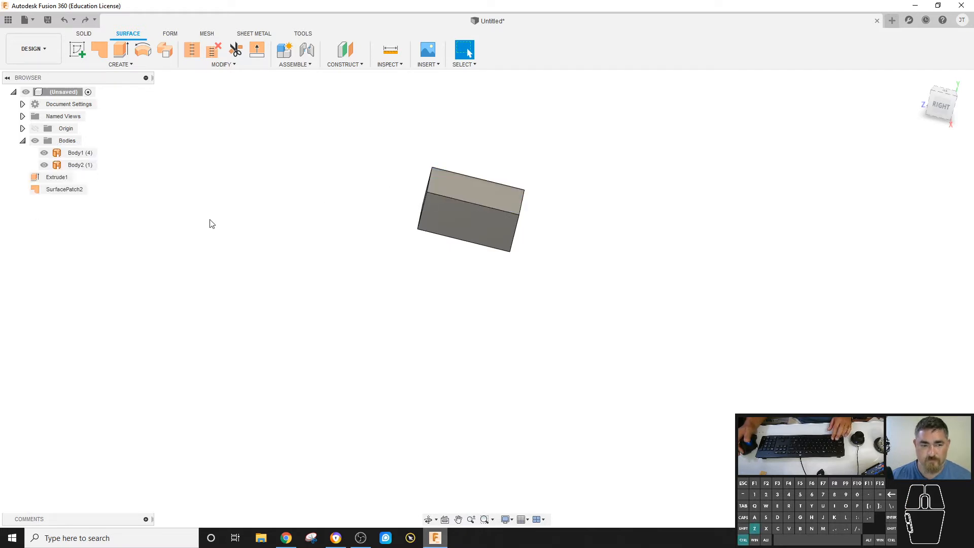
click(213, 66)
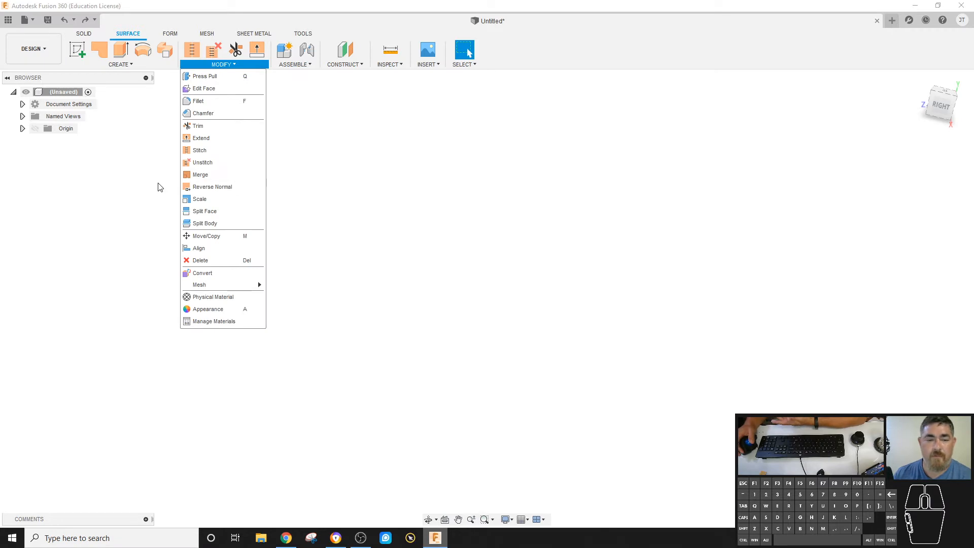
click(130, 183)
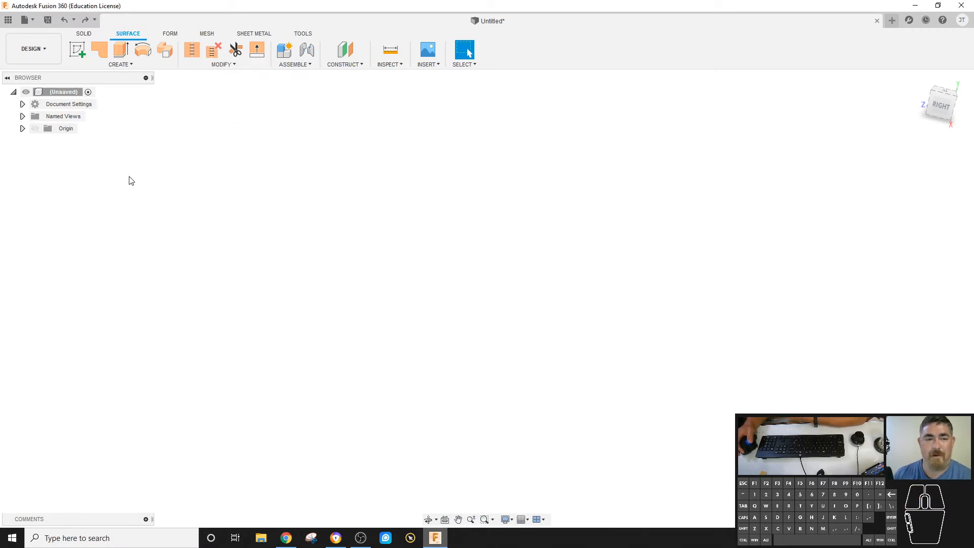
- Sketch a wavy four-point fit point spline on the right-facing origin plane, from the origin to about 16 in across
click(79, 49)
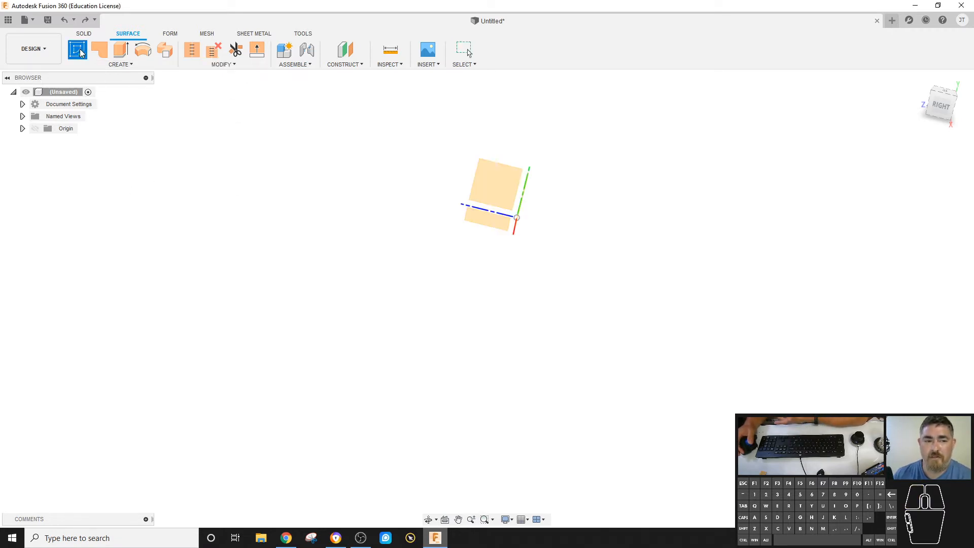
click(491, 181)
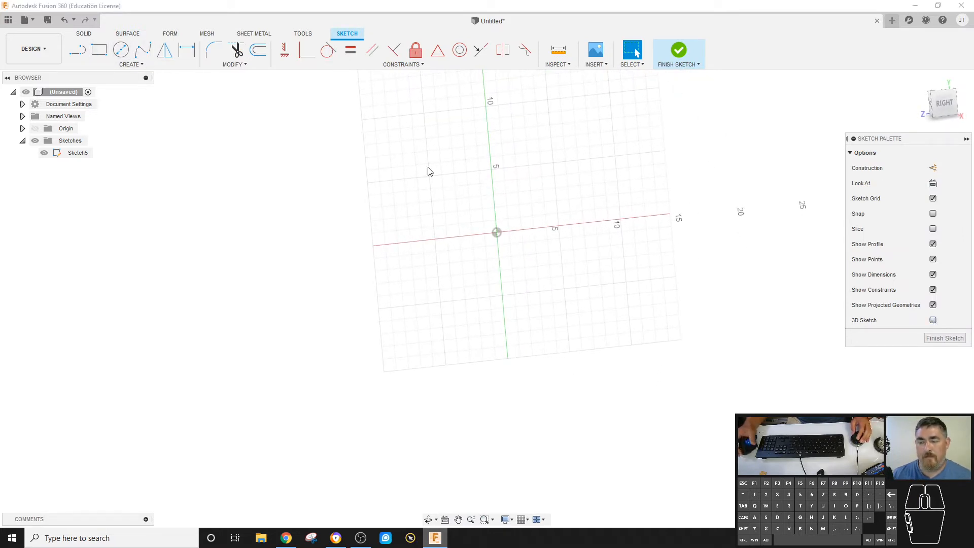
click(145, 53)
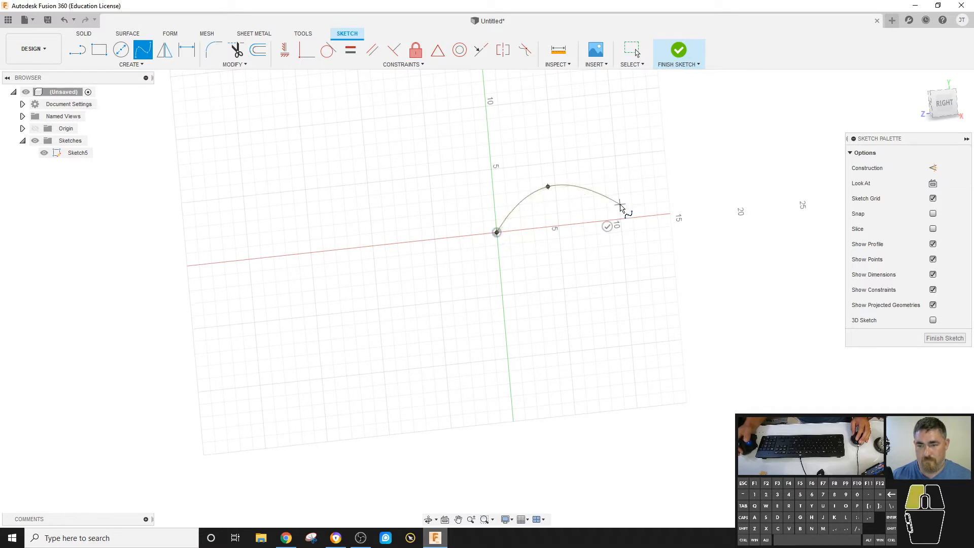
click(620, 204)
click(684, 177)
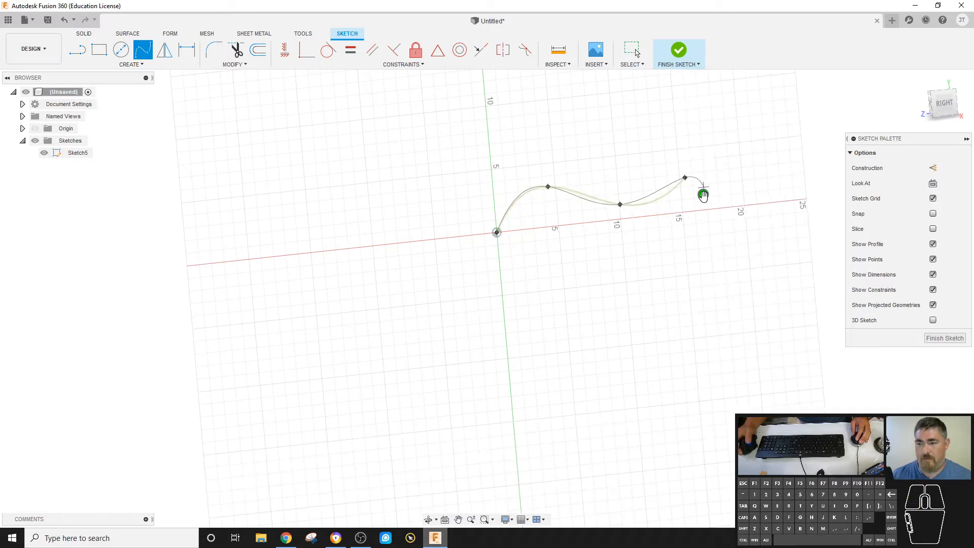
click(703, 195)
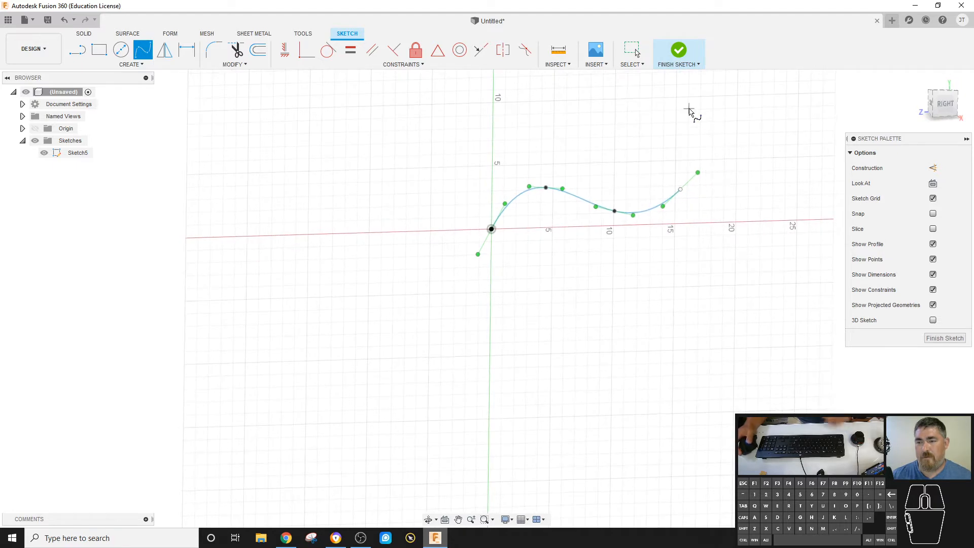
right_click(667, 145)
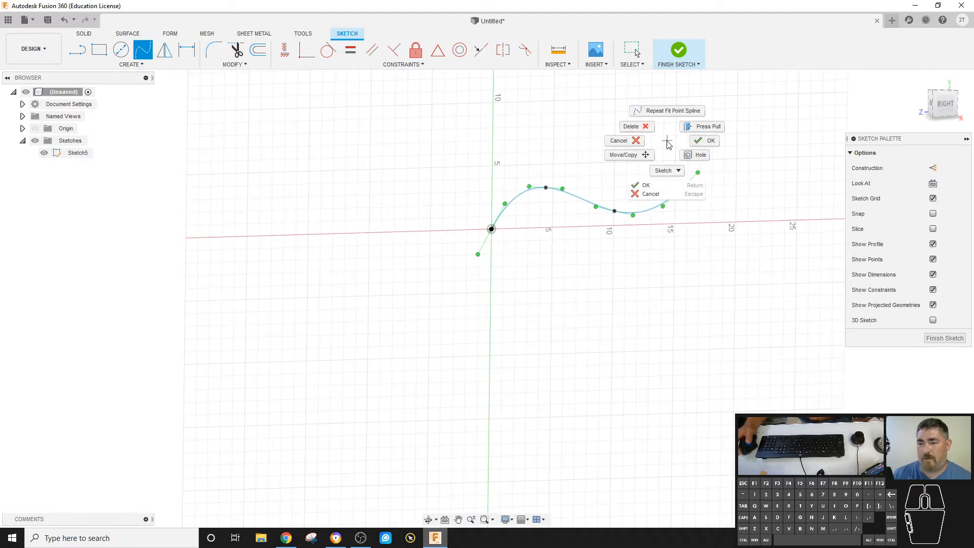
click(709, 142)
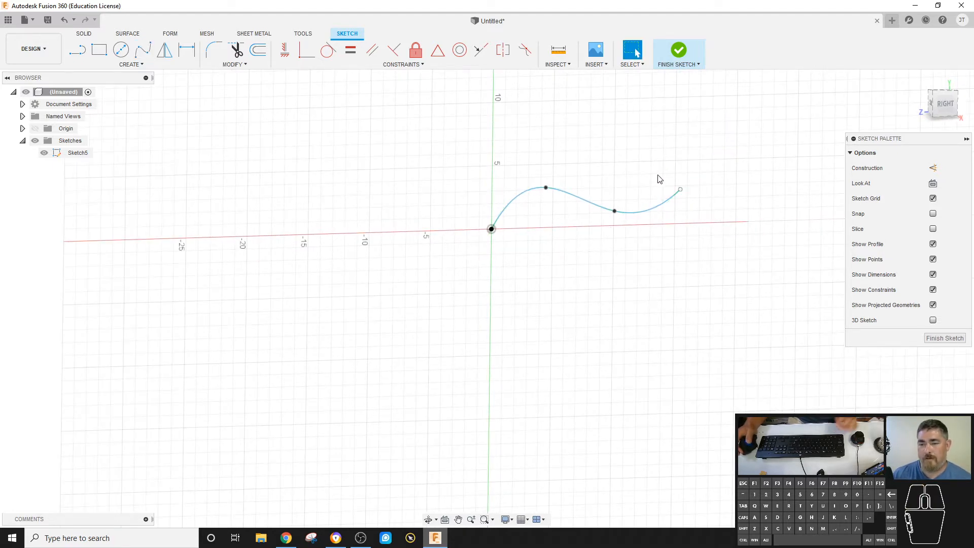
- Finish the first spline sketch
click(683, 52)
click(121, 49)
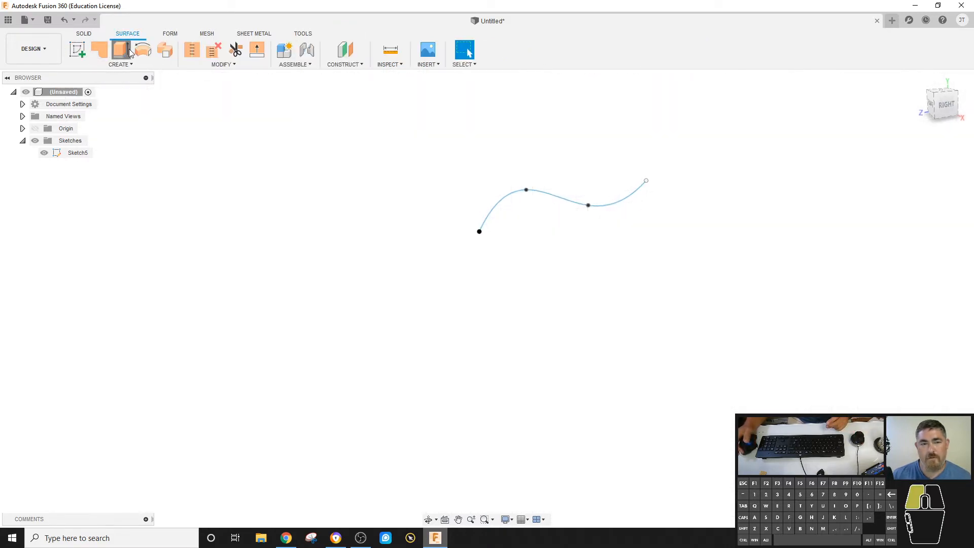
drag(559, 198, 685, 358)
key(Escape)
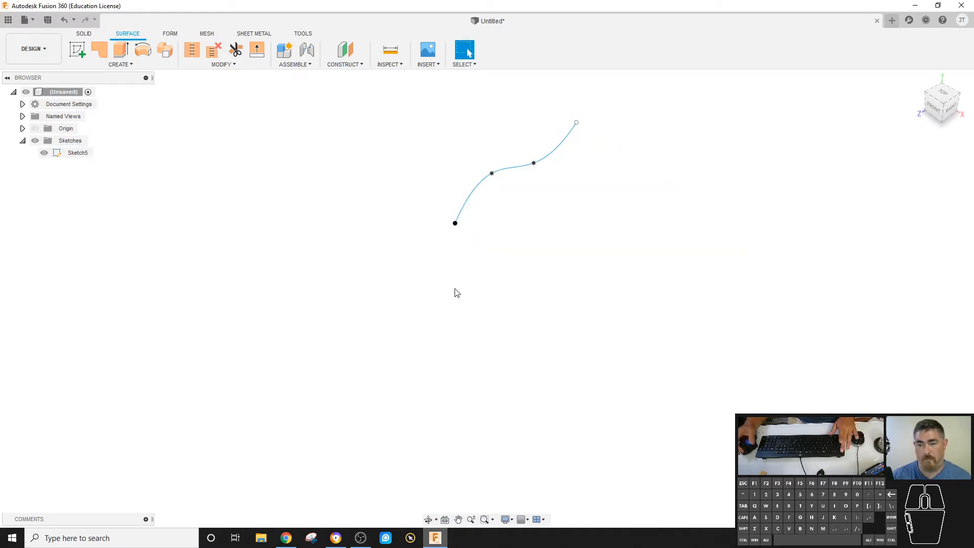
- Create a construction plane offset 13 in from the origin plane that holds the spline
click(349, 51)
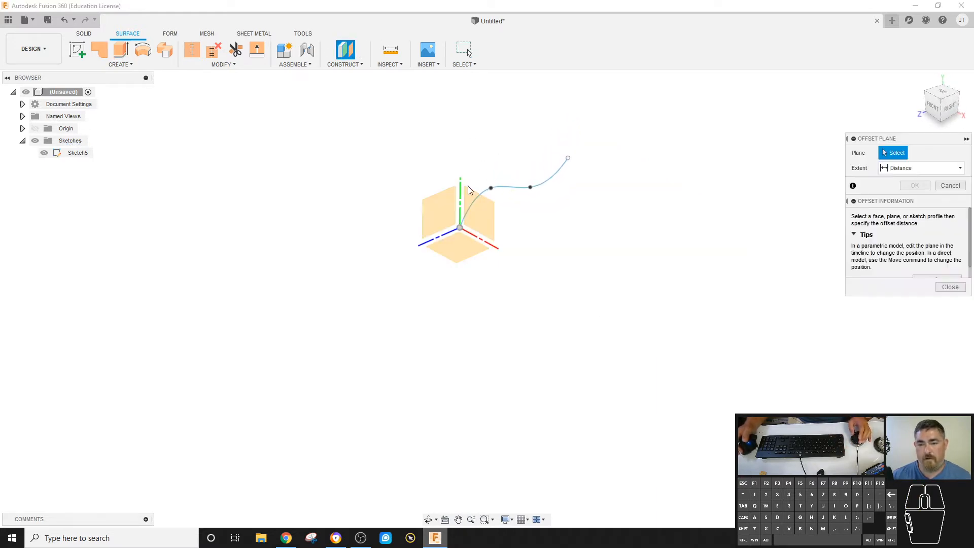
click(456, 215)
drag(467, 228, 561, 254)
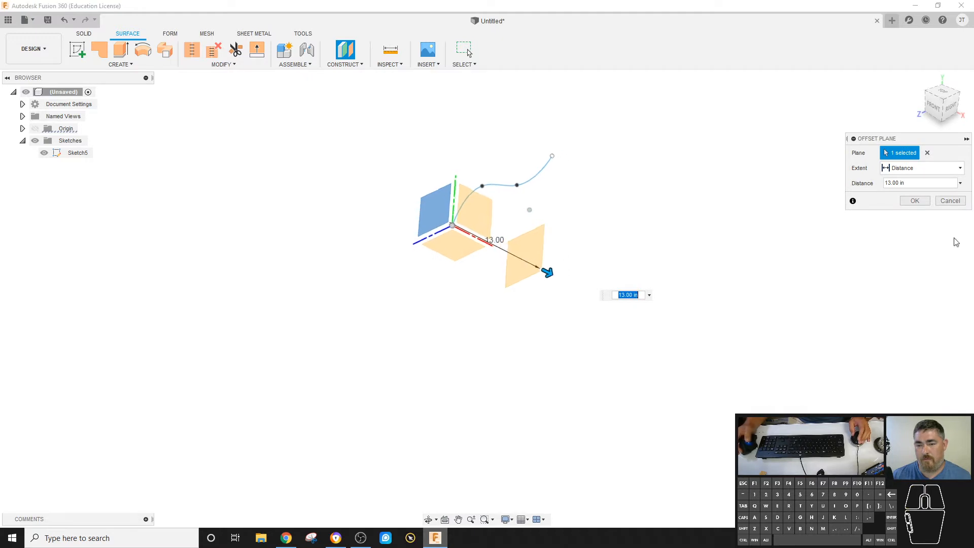
click(916, 201)
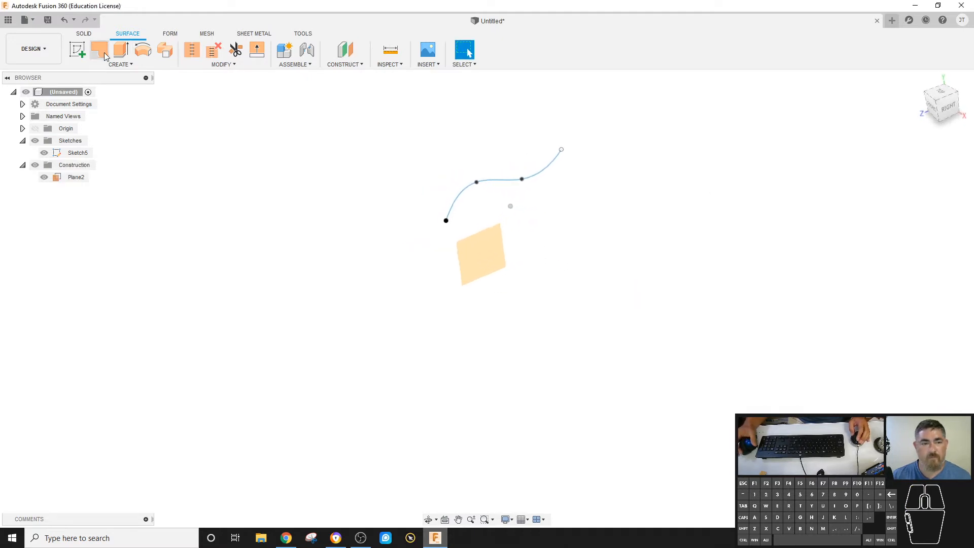
- Sketch an arched three-point fit point spline on the offset plane, from its origin to about 17 in across, and finish the sketch
click(86, 58)
click(490, 278)
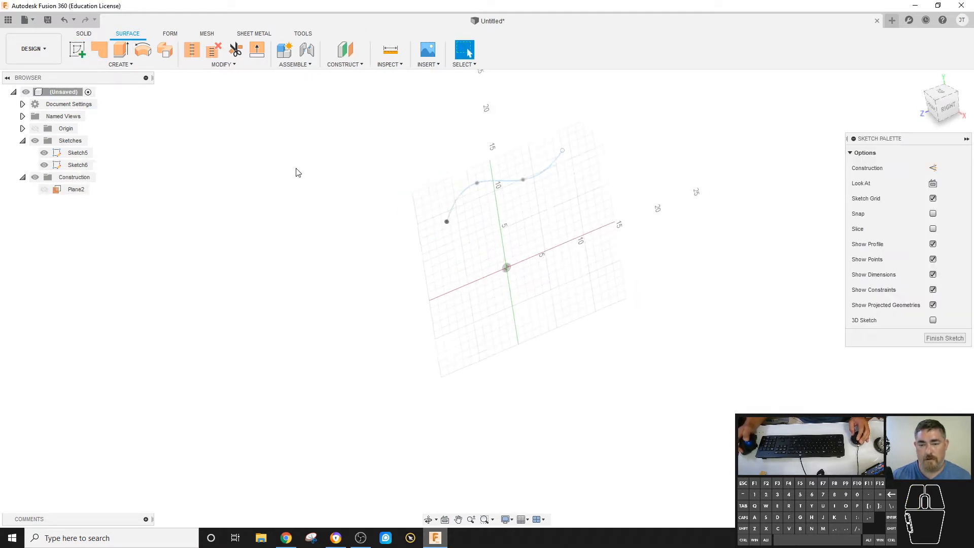
click(143, 49)
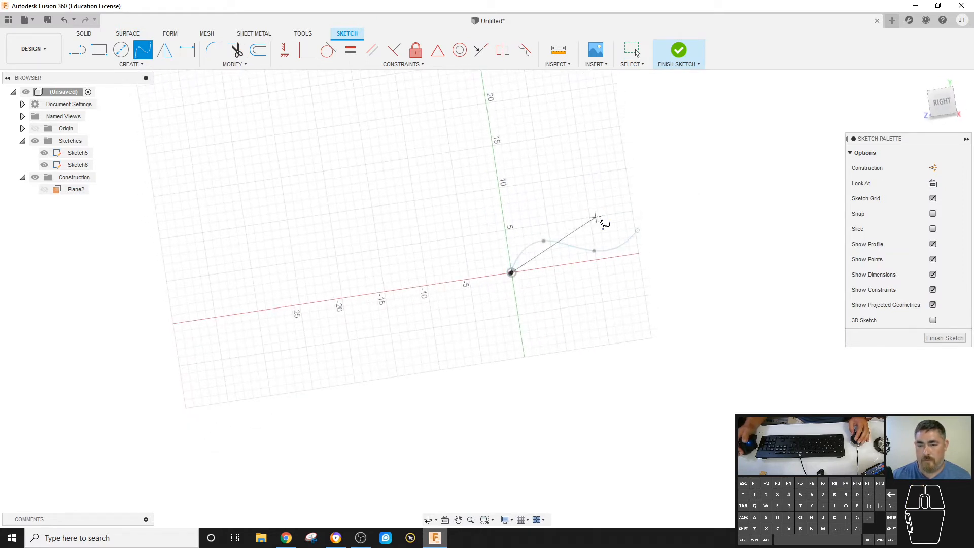
click(656, 243)
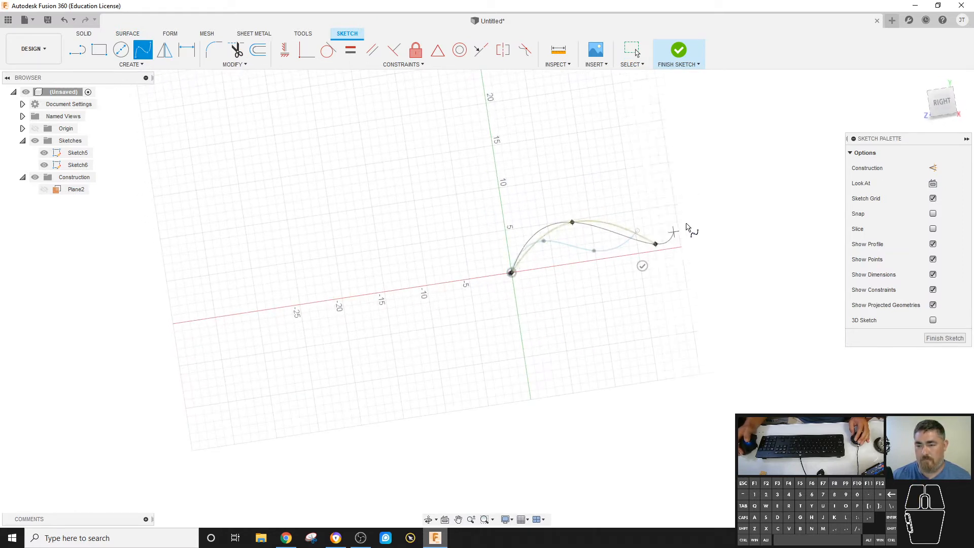
right_click(686, 218)
click(726, 219)
click(688, 50)
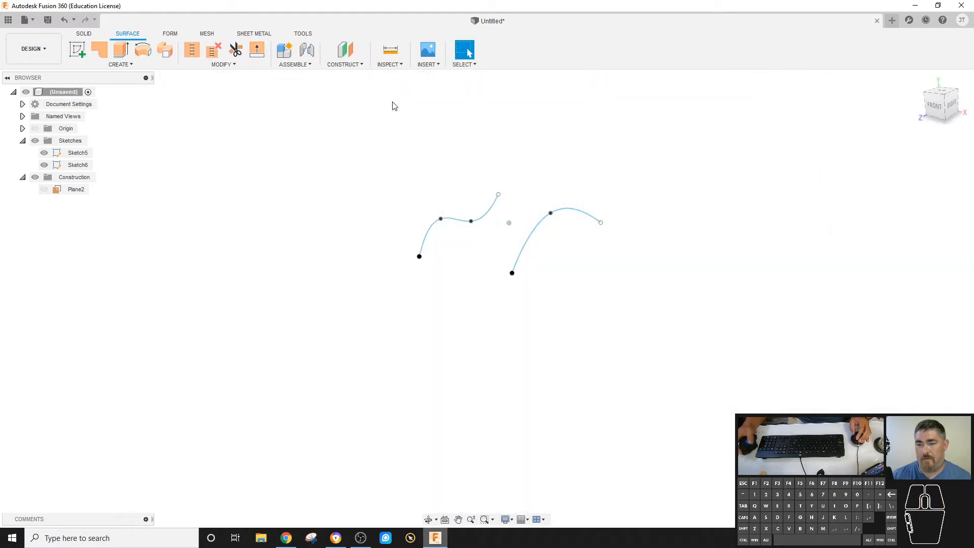
- Loft a new surface body between the wavy spline and the arched spline
click(121, 64)
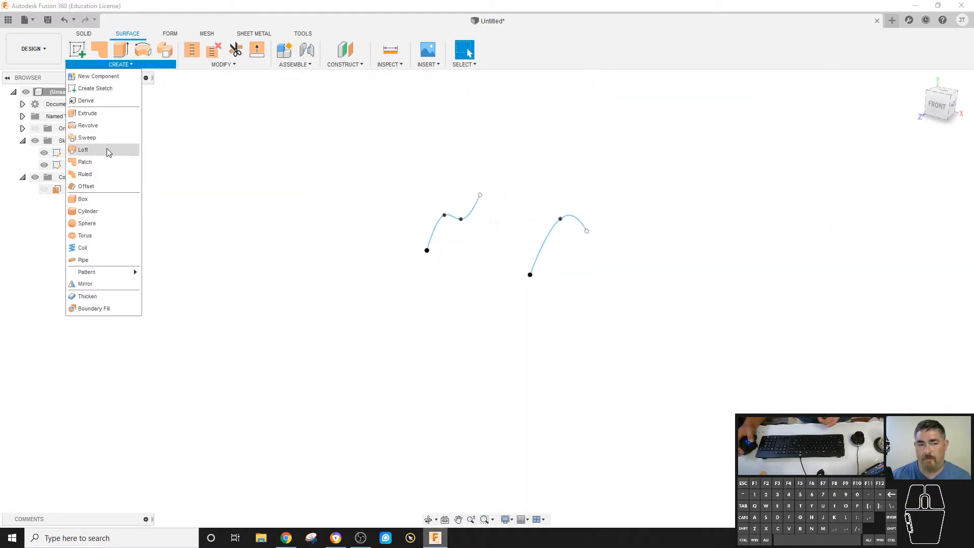
click(84, 149)
click(480, 209)
click(556, 226)
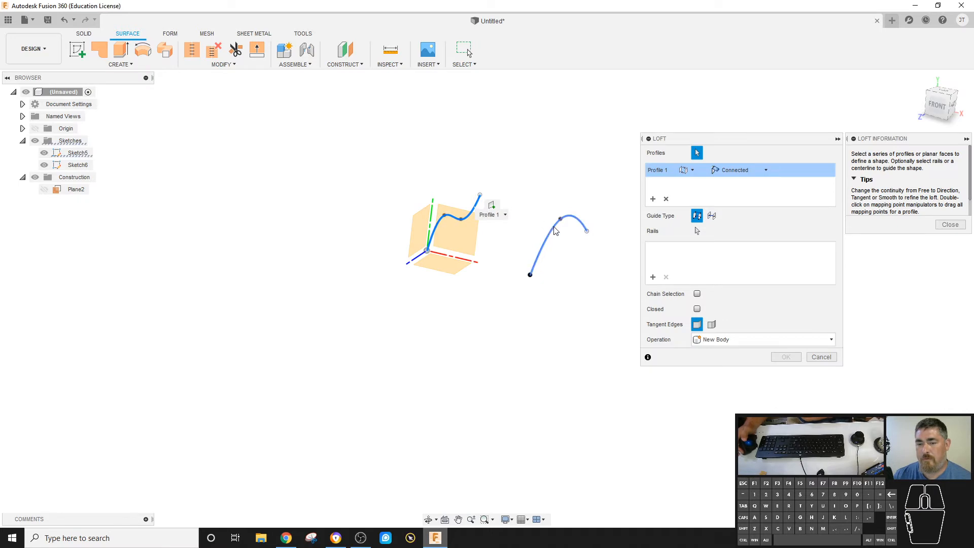
click(914, 357)
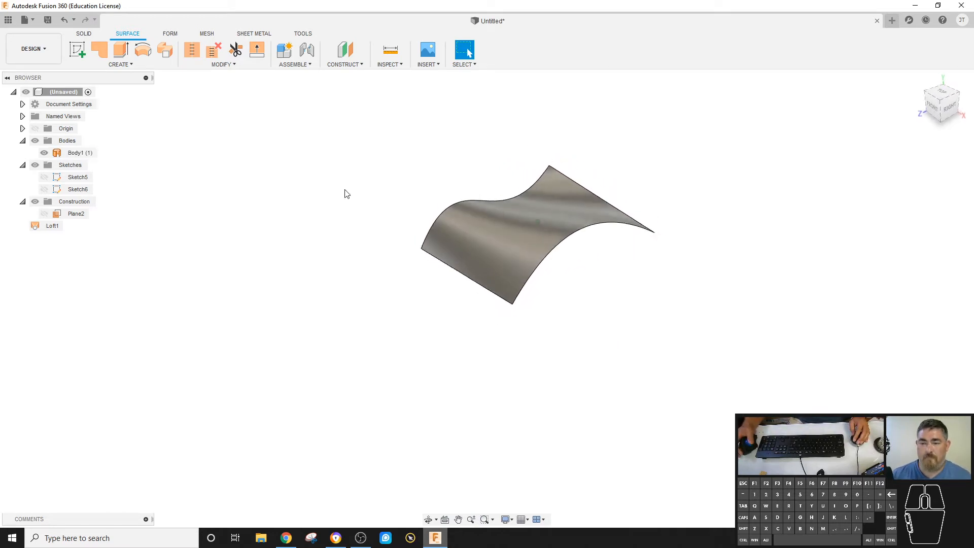
click(112, 71)
click(114, 150)
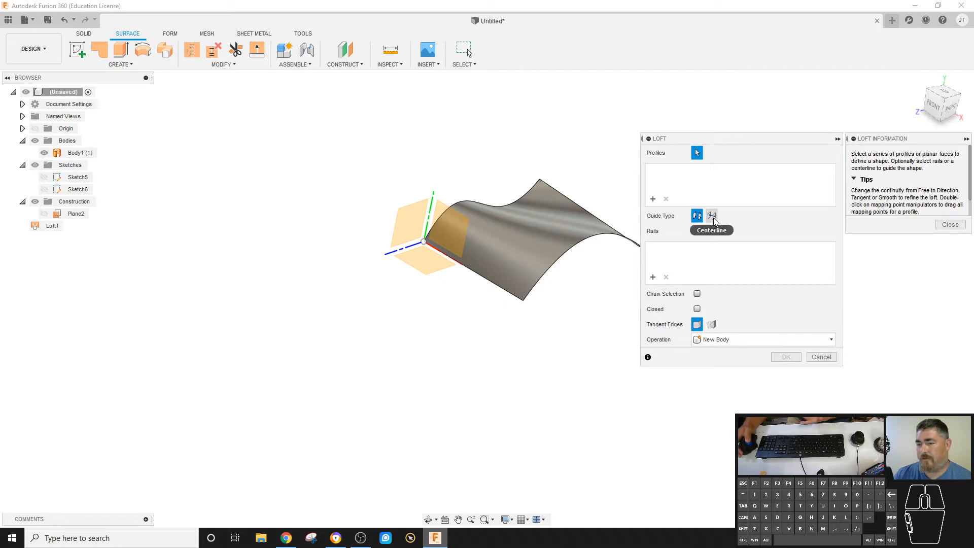
click(824, 357)
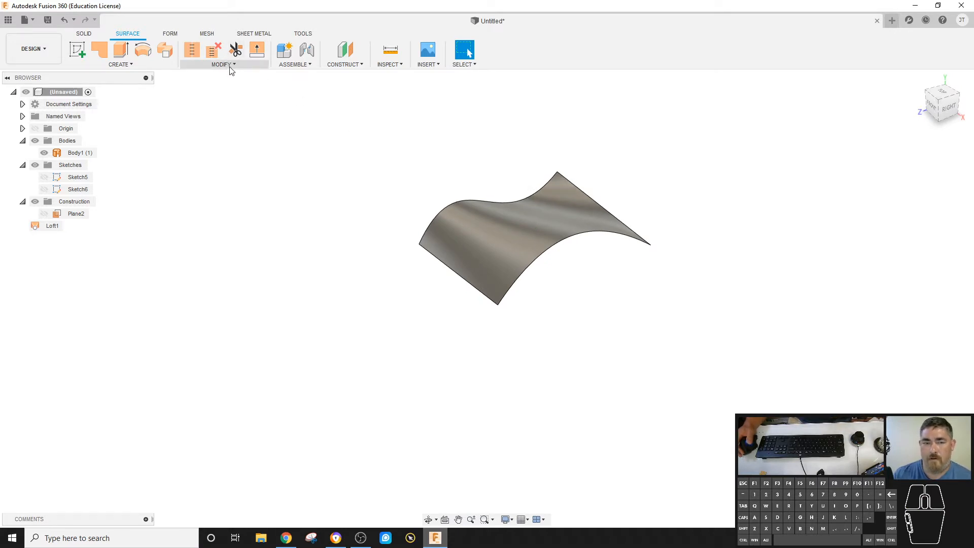
click(539, 213)
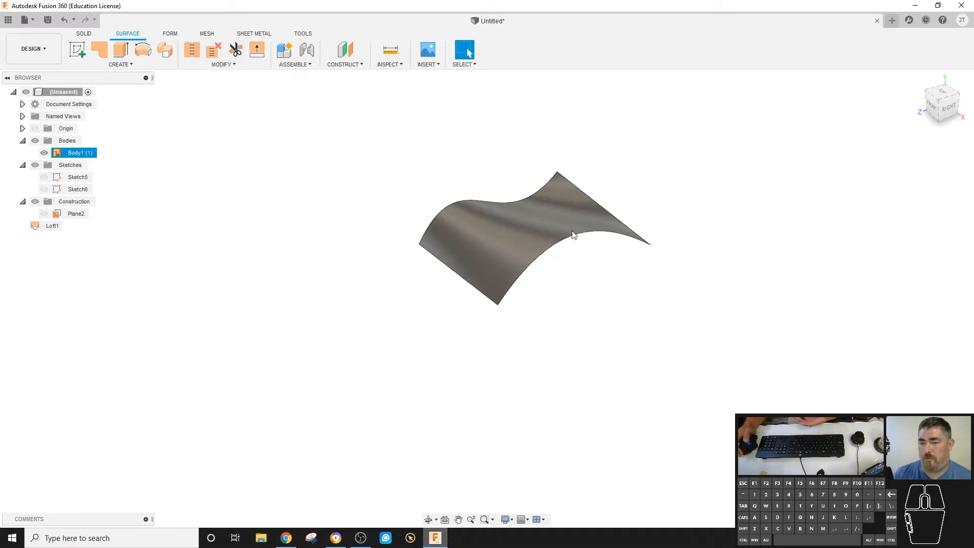
click(341, 141)
- Offset the lofted surface downward as a new surface body
click(120, 65)
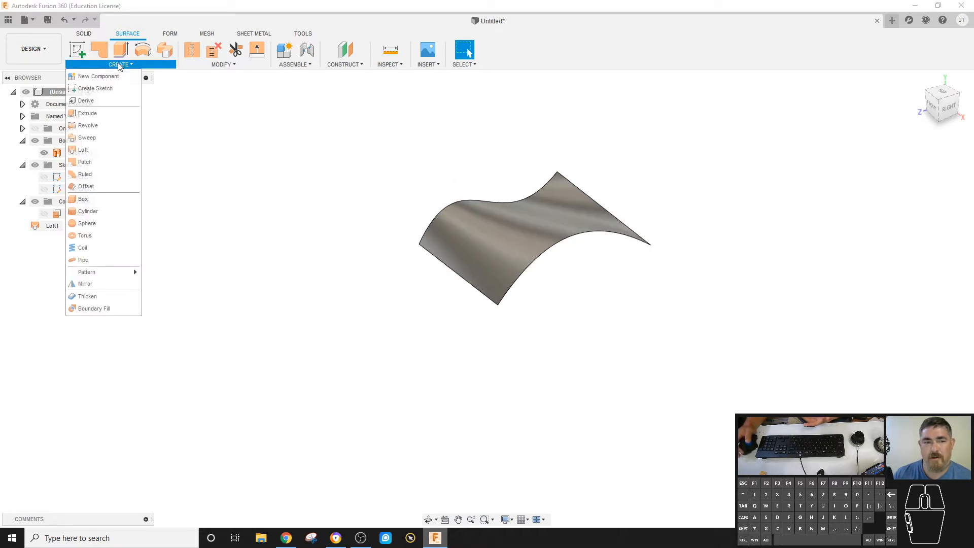
click(101, 186)
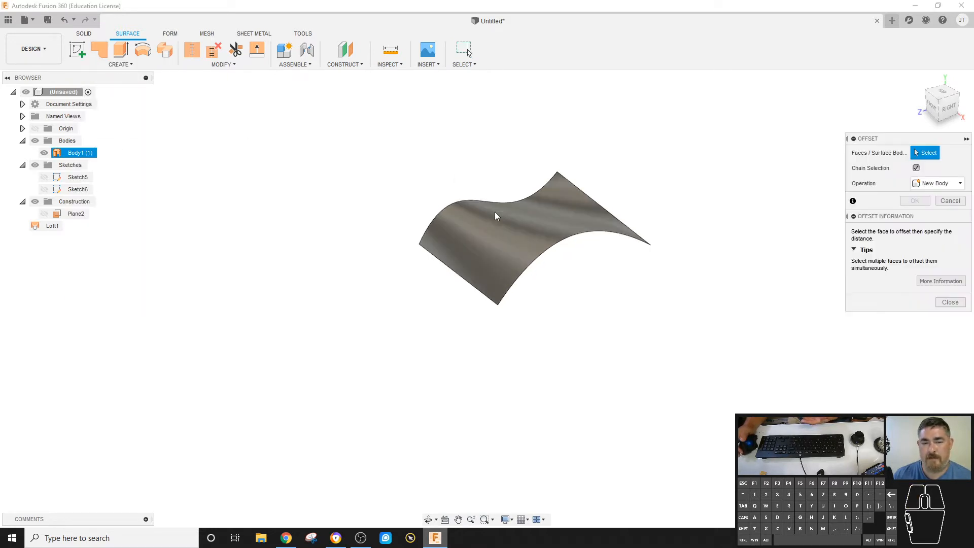
click(529, 231)
mouse_move(531, 230)
mouse_down()
mouse_move(533, 246)
mouse_move(538, 236)
mouse_up()
key(Return)
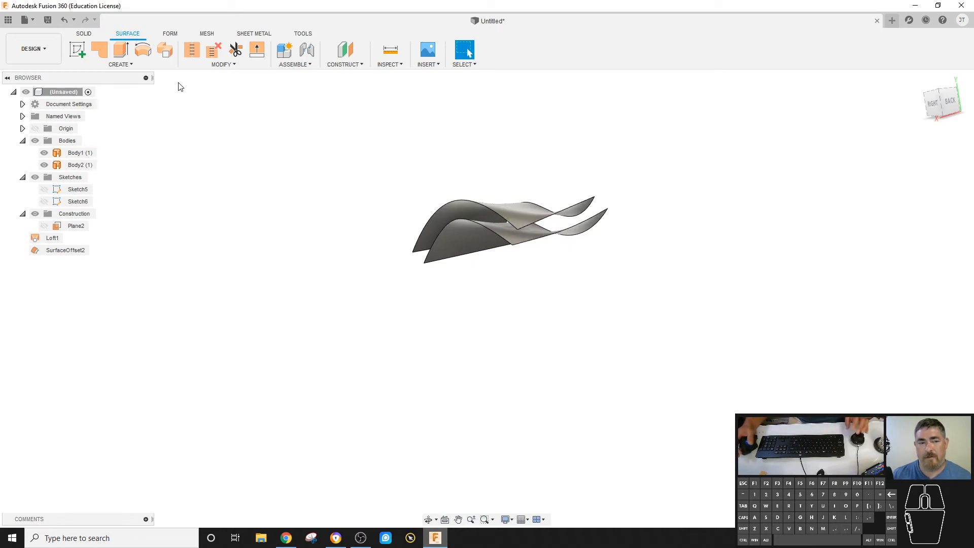
- Loft a new surface body between the upper and lower arched edges on the offset-plane side
click(131, 64)
click(82, 150)
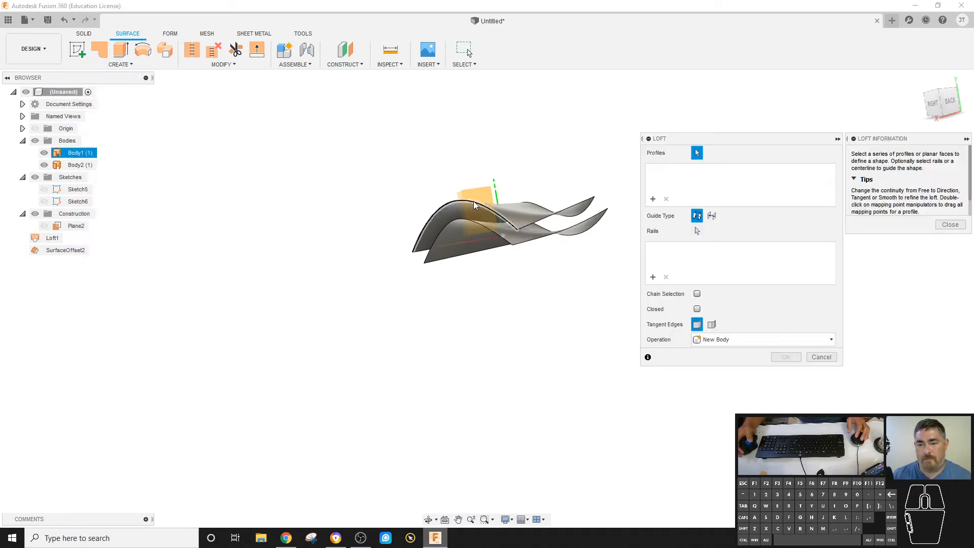
click(456, 206)
click(522, 253)
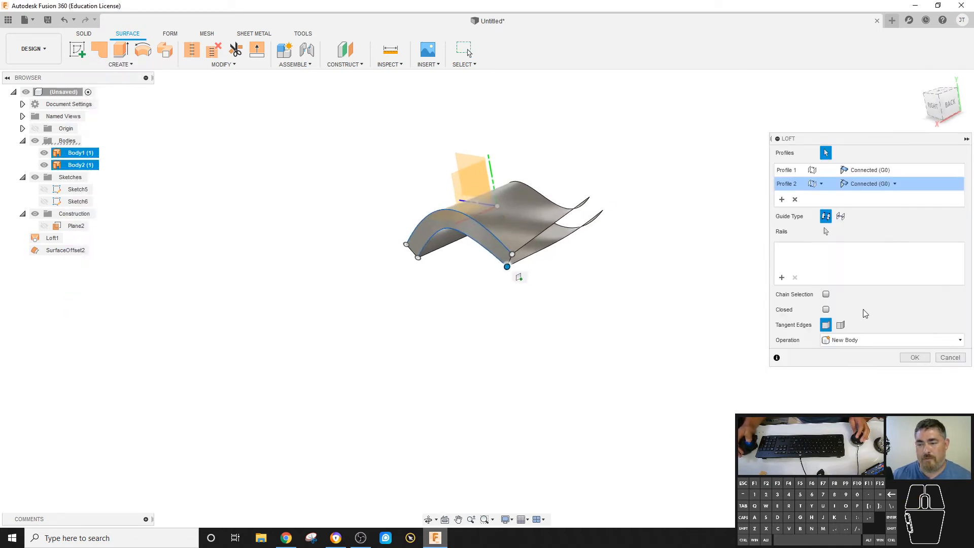
click(916, 359)
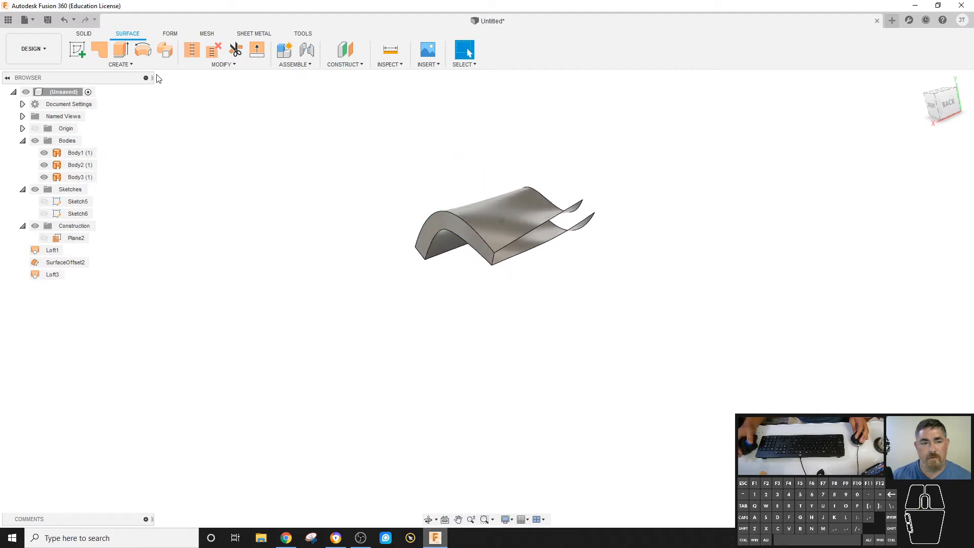
- Loft a new surface body between the upper and lower straight edges on the back side
click(126, 65)
click(96, 150)
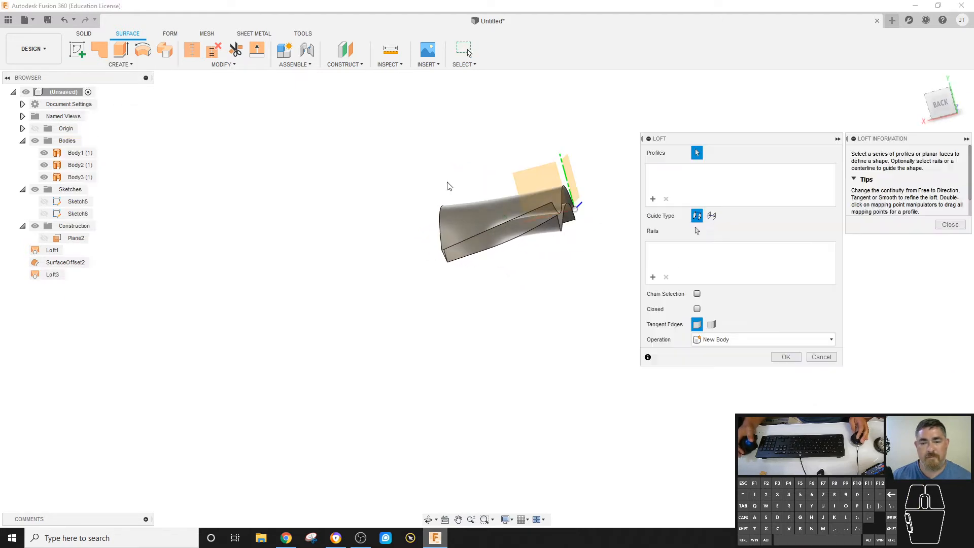
click(498, 226)
click(527, 234)
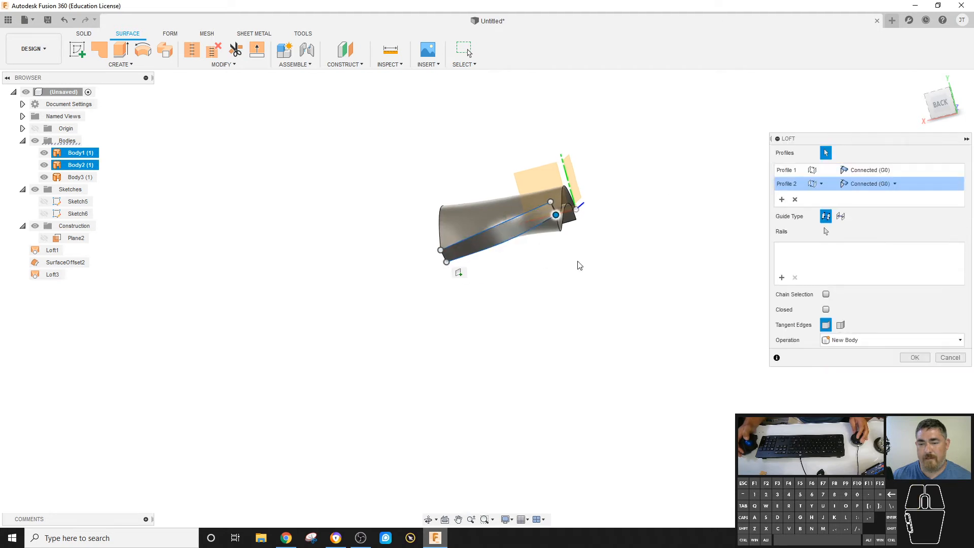
click(914, 357)
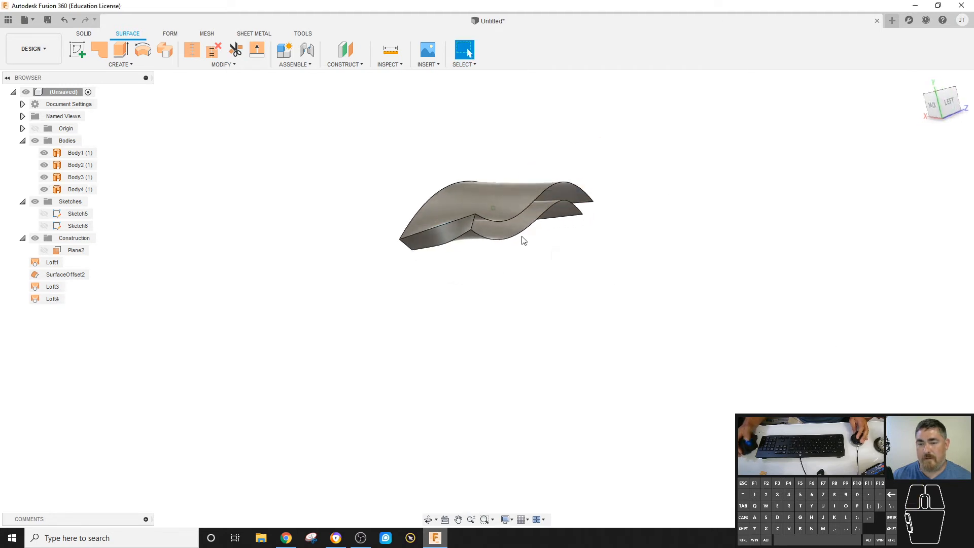
- Loft a new surface body between the upper and lower wavy edges on the left-facing side
click(125, 64)
click(84, 150)
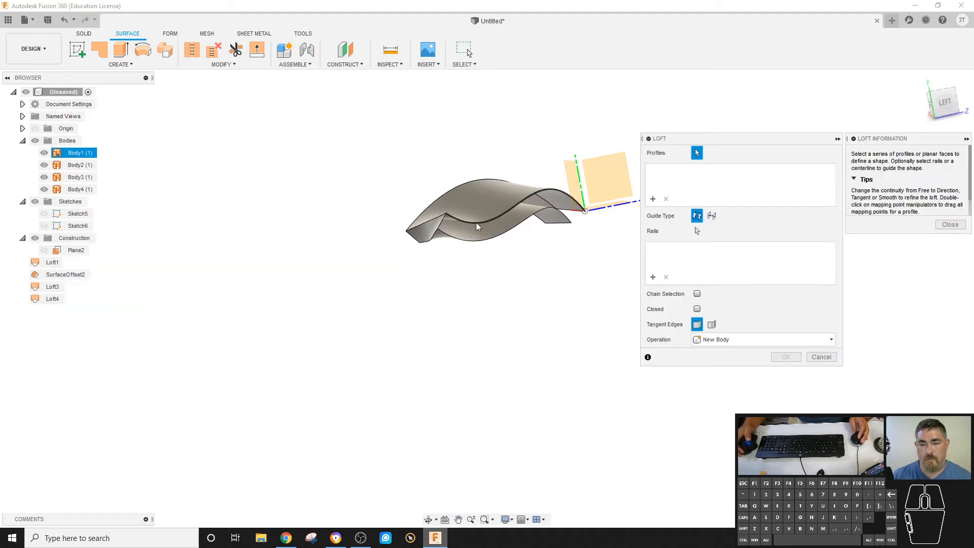
click(478, 226)
click(476, 241)
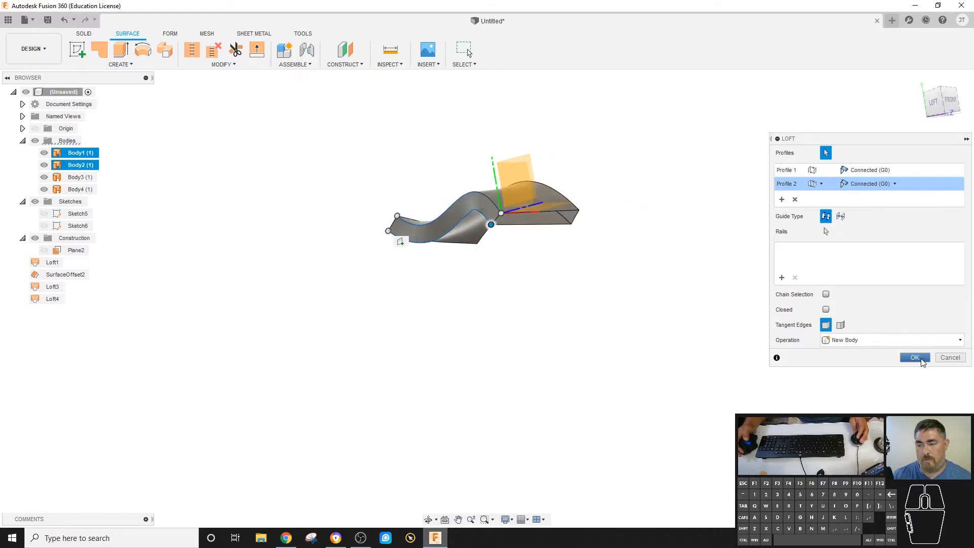
click(919, 358)
- Loft a new surface body between the upper and lower straight edges on the front side
click(124, 64)
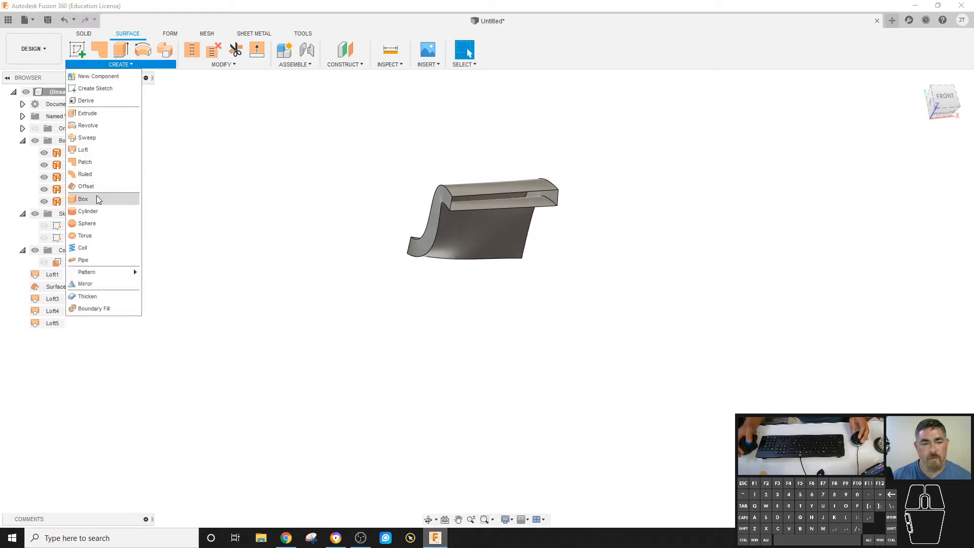
click(84, 150)
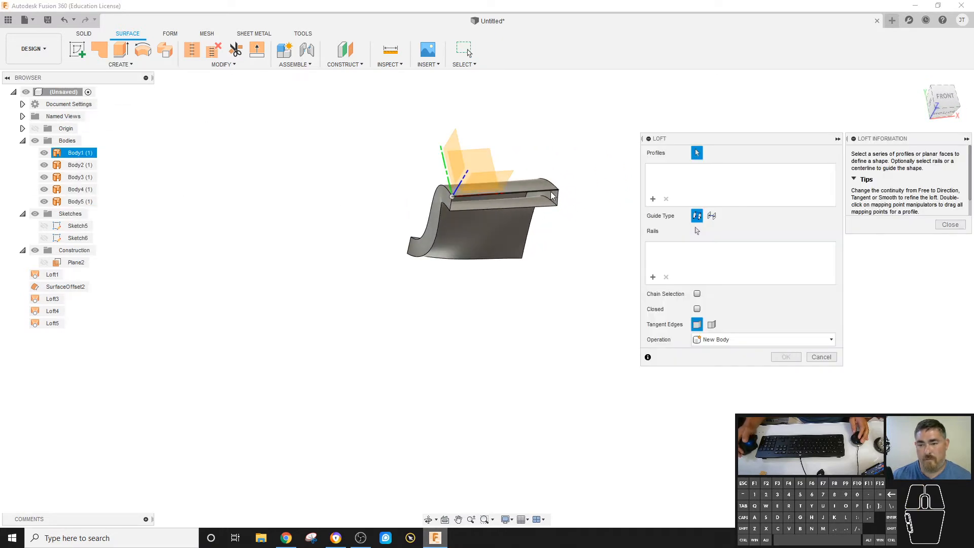
click(551, 191)
click(549, 207)
click(917, 357)
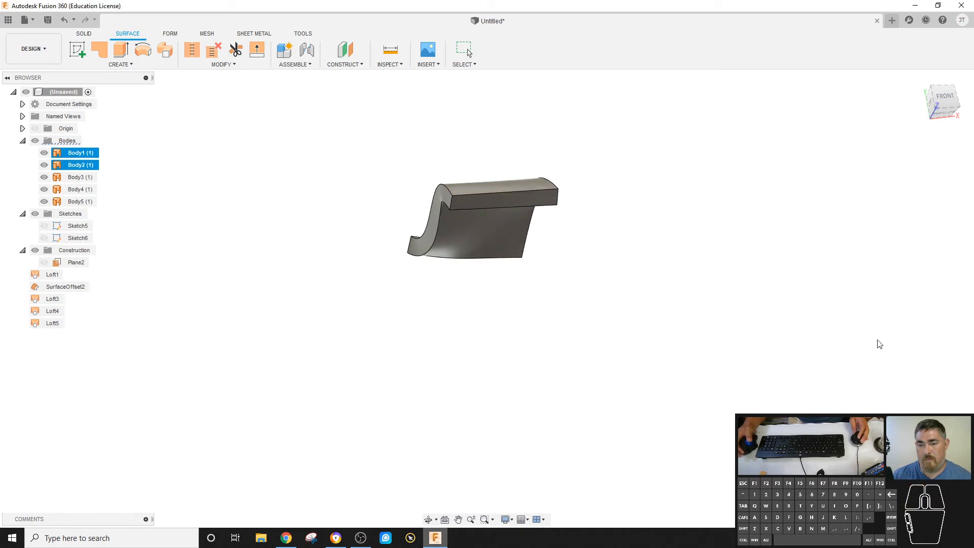
- Stitch the lofted surface, its offset and the four side lofts together into a new body
click(292, 66)
mouse_move(230, 66)
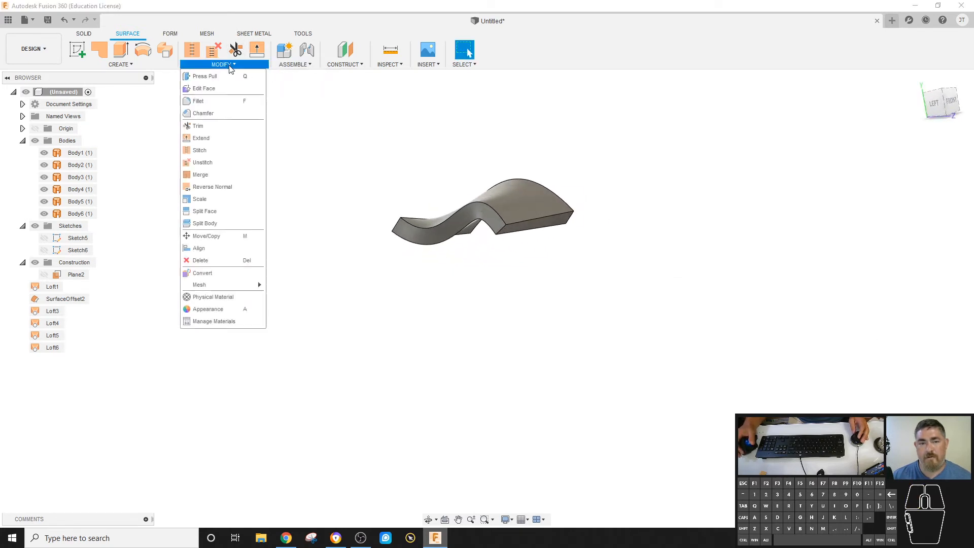
click(200, 150)
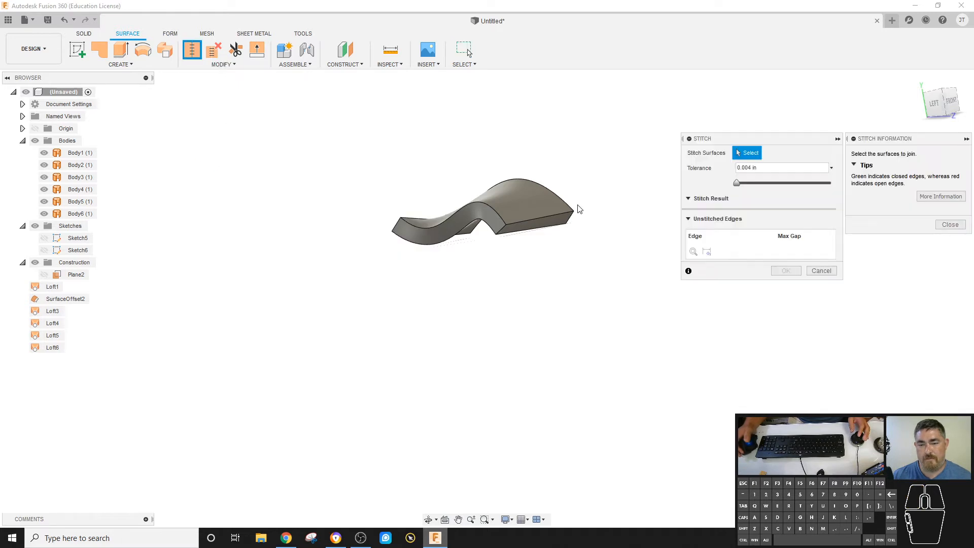
click(578, 205)
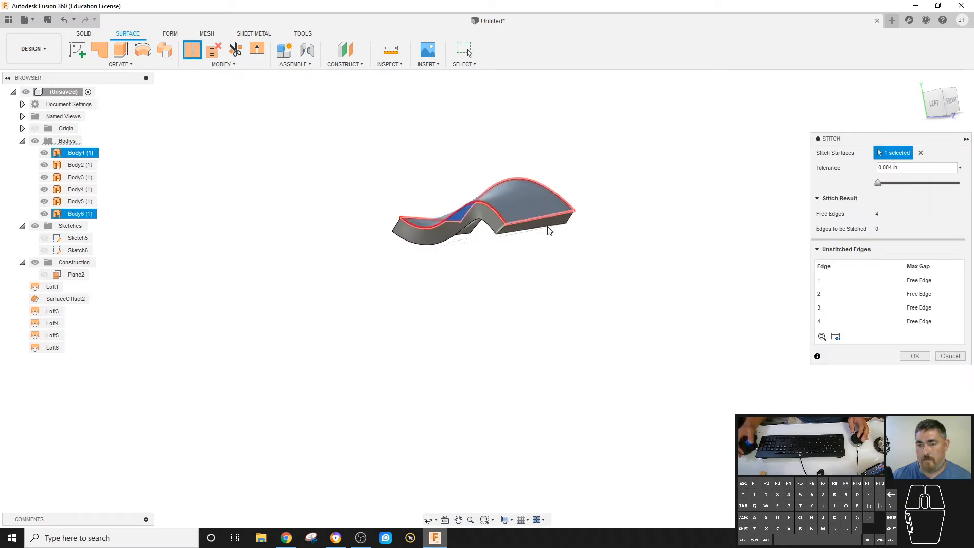
click(532, 231)
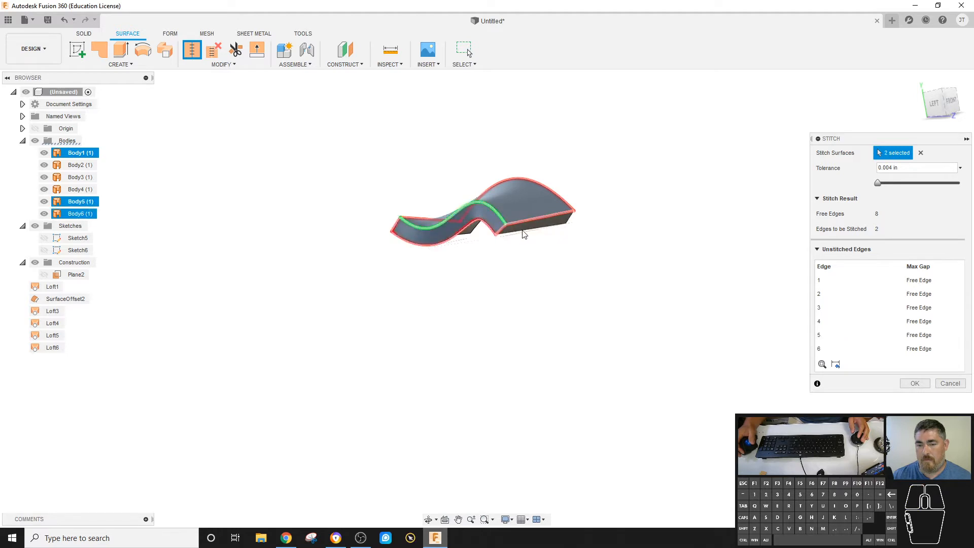
click(531, 231)
shift+middle_drag(555, 221, 530, 206)
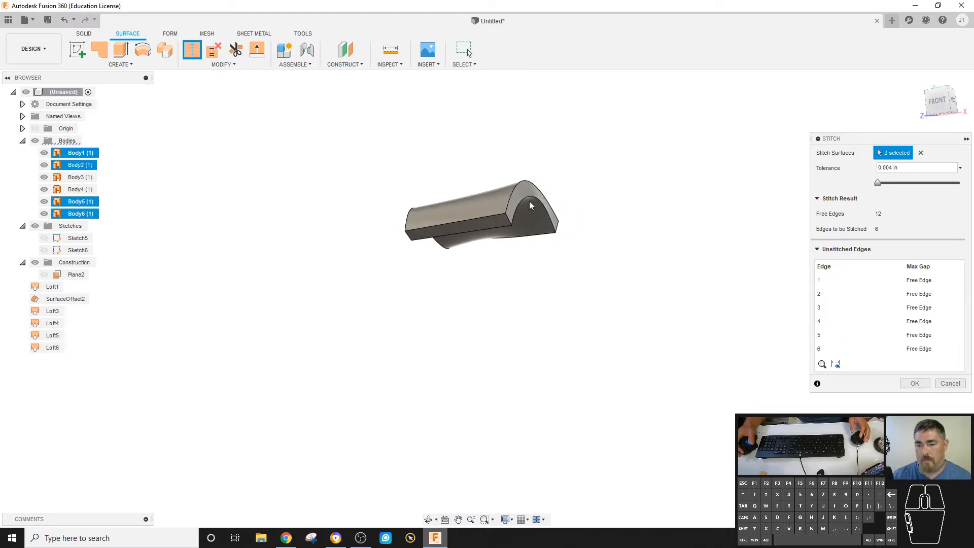
click(525, 193)
click(525, 228)
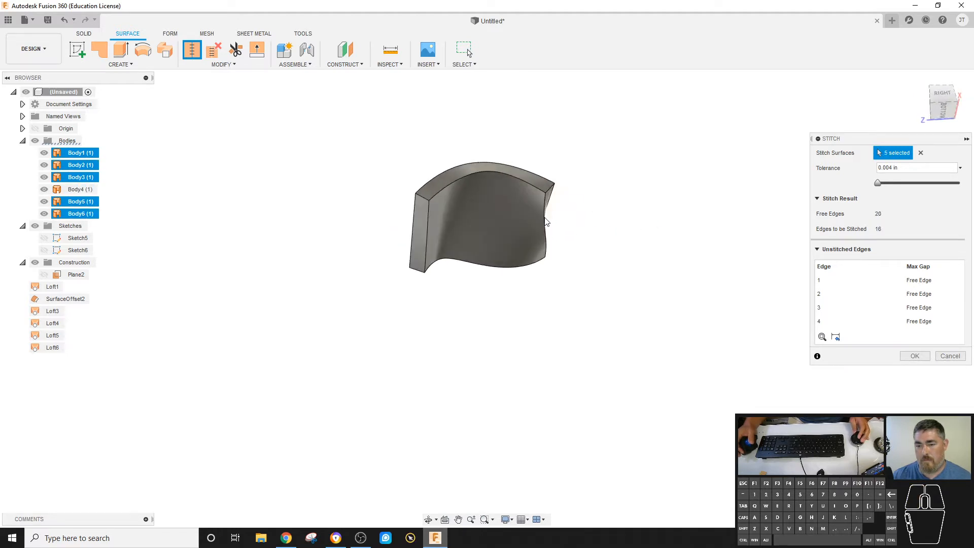
click(545, 196)
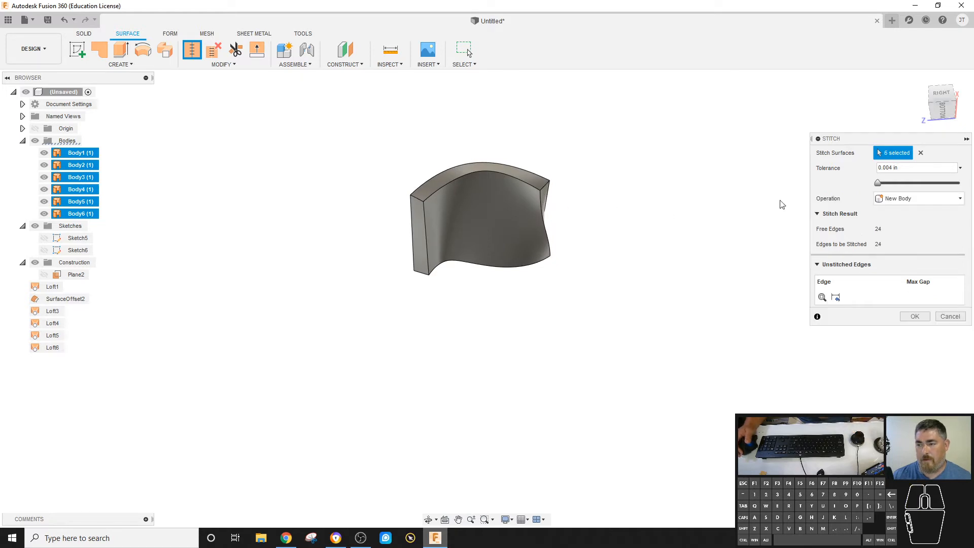
click(914, 317)
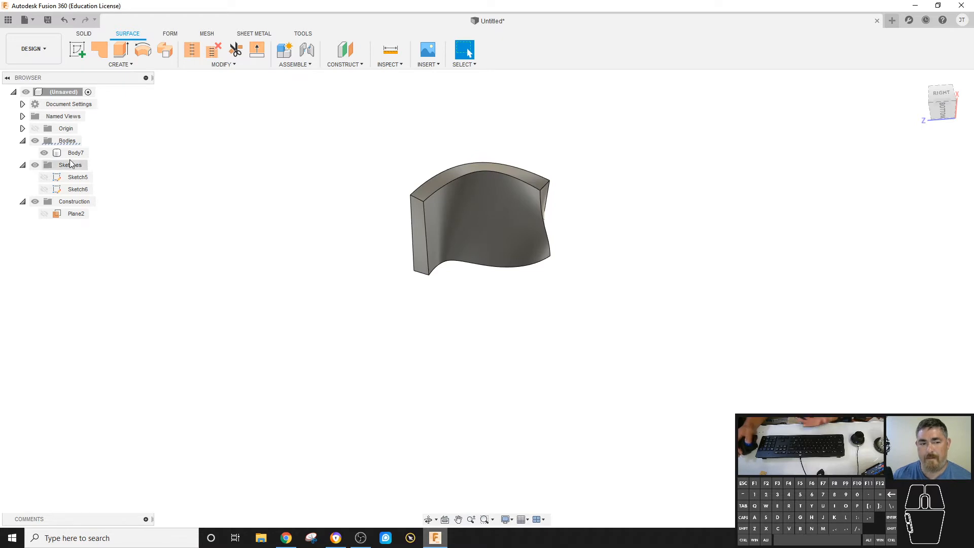
- Undo and redo the stitch, then select the stitched body in the canvas and delete it
click(71, 153)
click(199, 174)
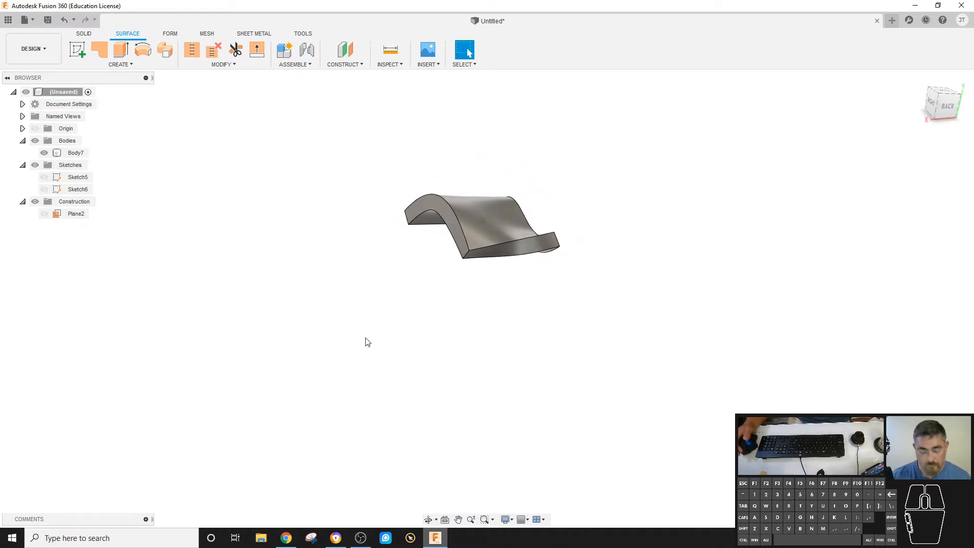
key(ctrl+z)
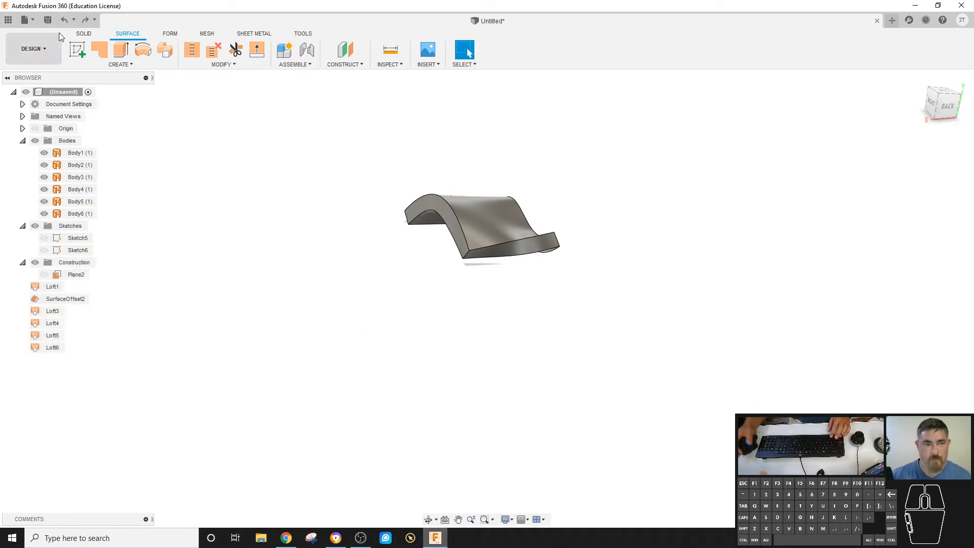
click(86, 21)
drag(652, 169, 309, 301)
key(Delete)
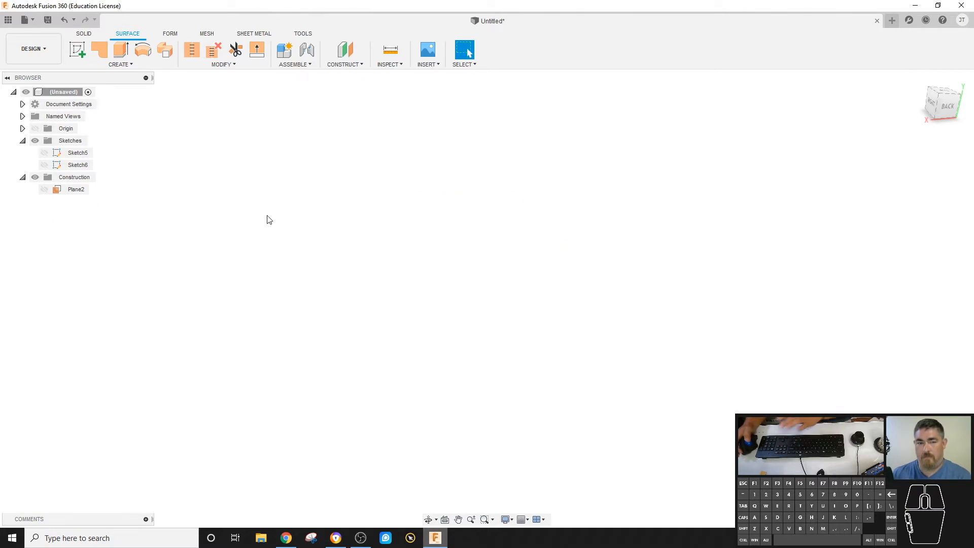
- Step back through the modelling history to the state with only the first lofted surface between the two splines
click(89, 66)
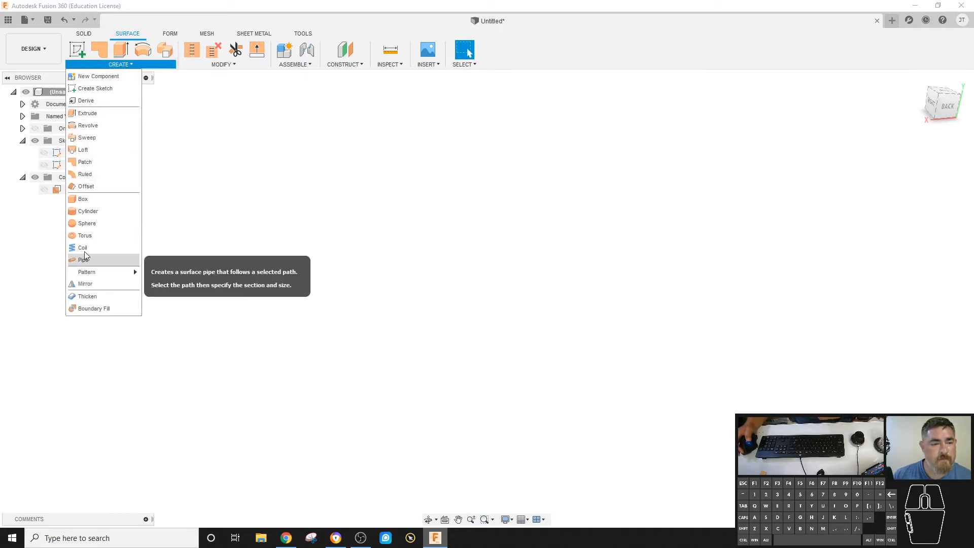
click(343, 191)
key(ctrl+z)
key(ctrl+z)
key(ctrl+z)
key(ctrl+z)
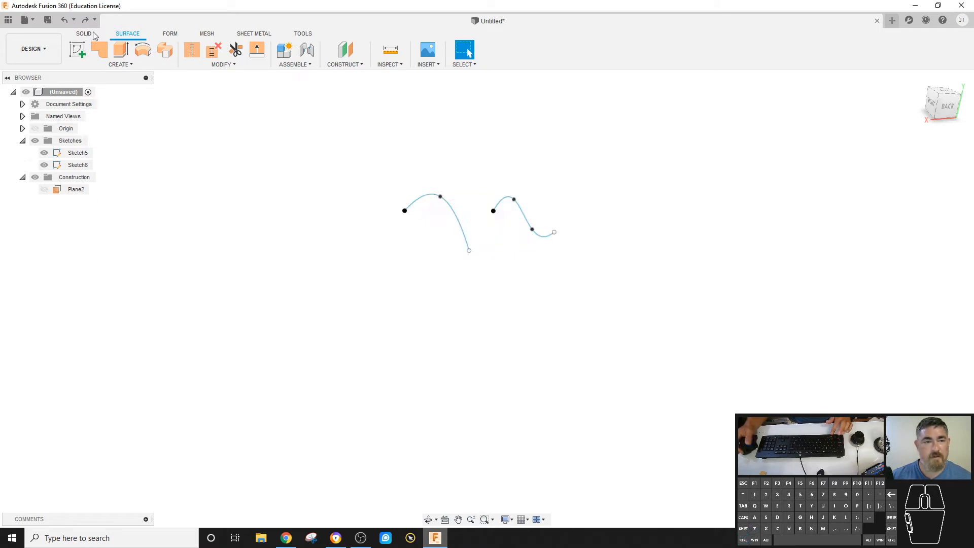
click(85, 20)
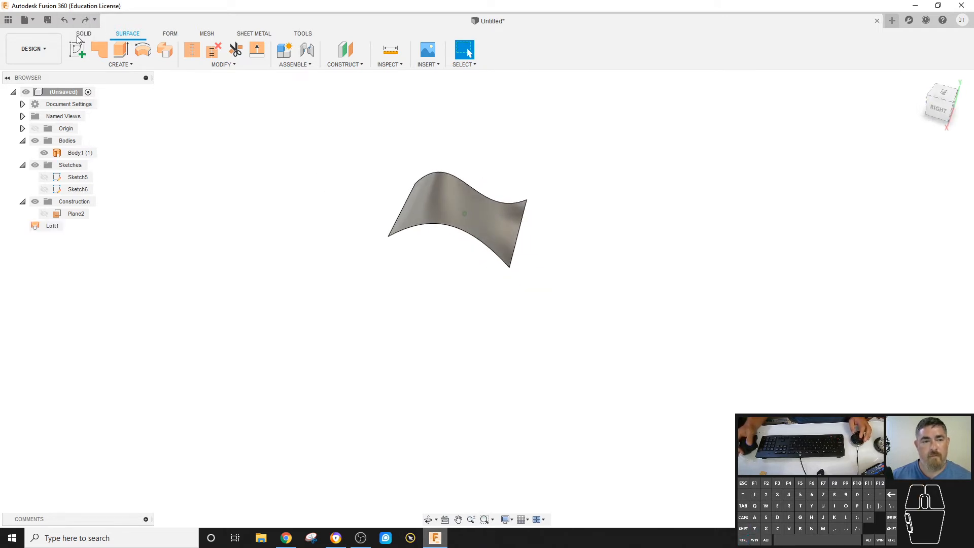
click(80, 36)
click(100, 50)
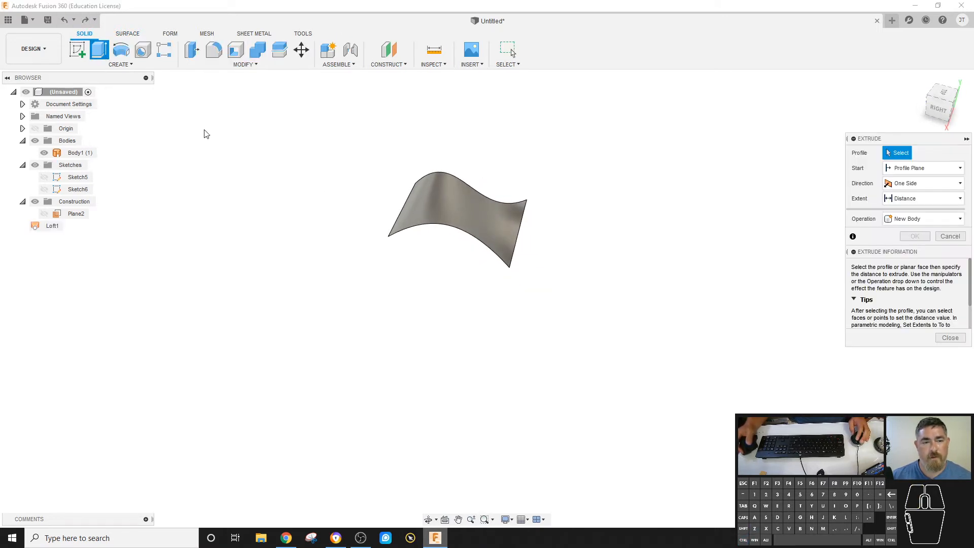
click(120, 64)
click(104, 222)
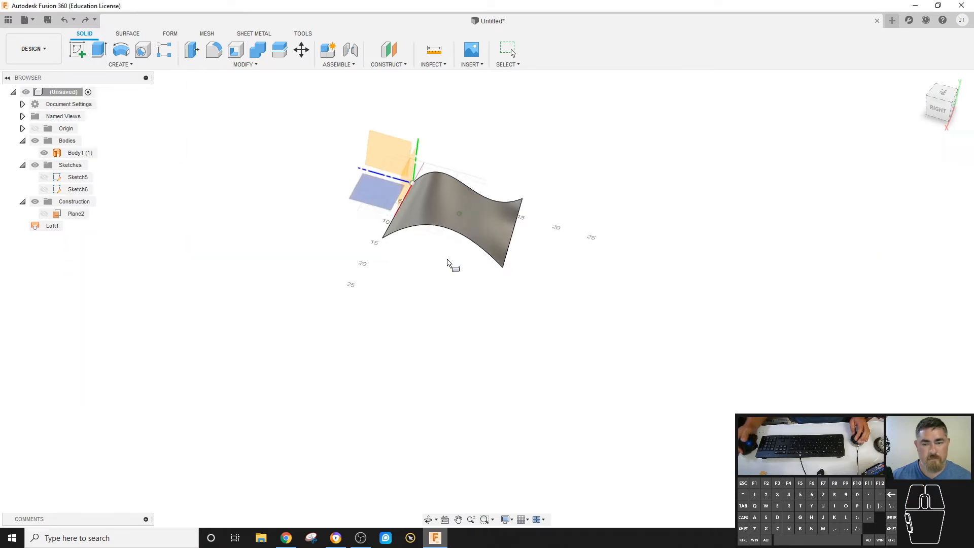
click(441, 181)
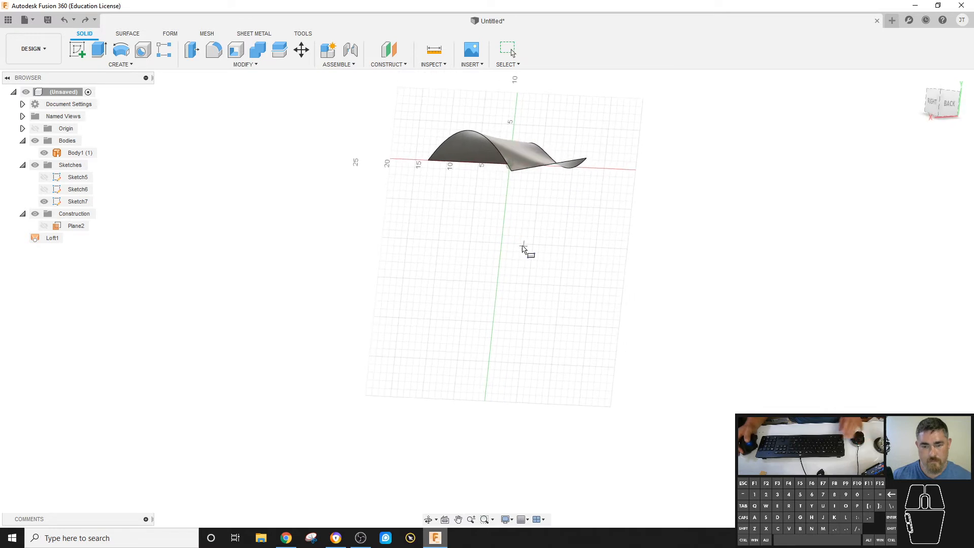
key(Escape)
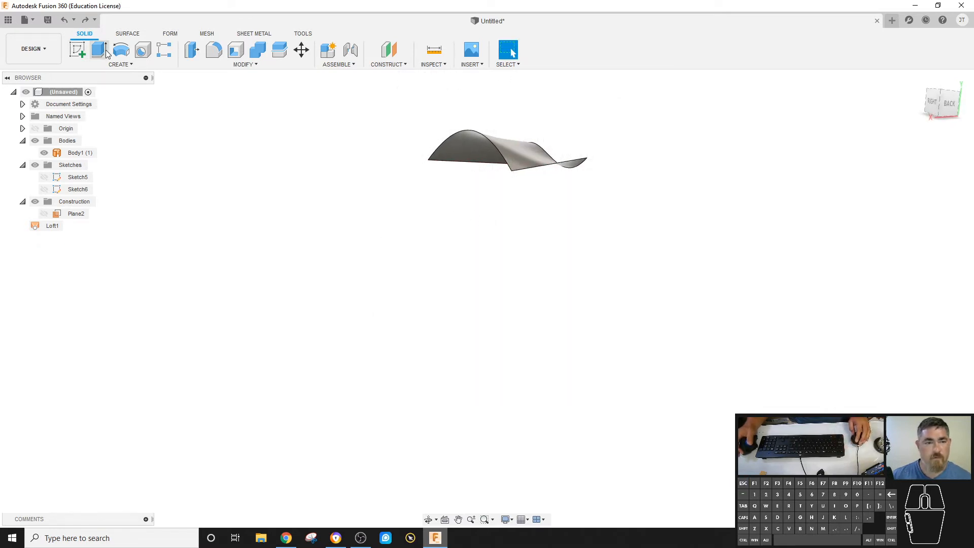
- Create a solid box about 10.5 by 13.5 in on the horizontal origin plane, inside the lofted surface's outline, as a new body
click(102, 66)
click(103, 175)
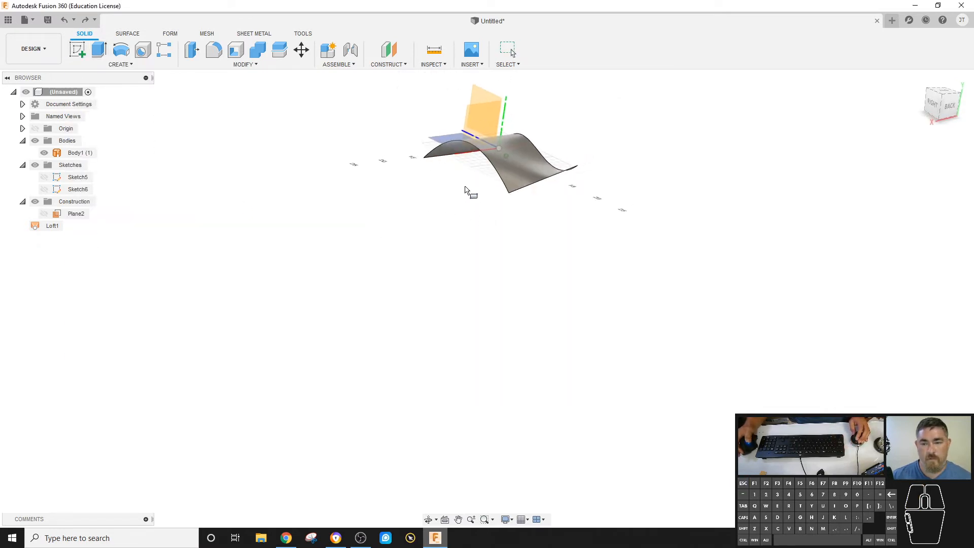
click(482, 183)
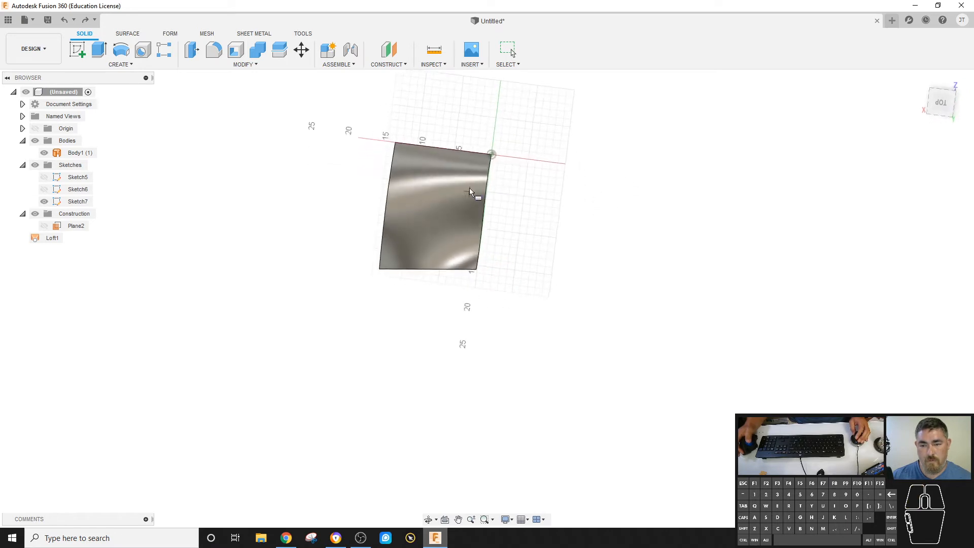
click(490, 156)
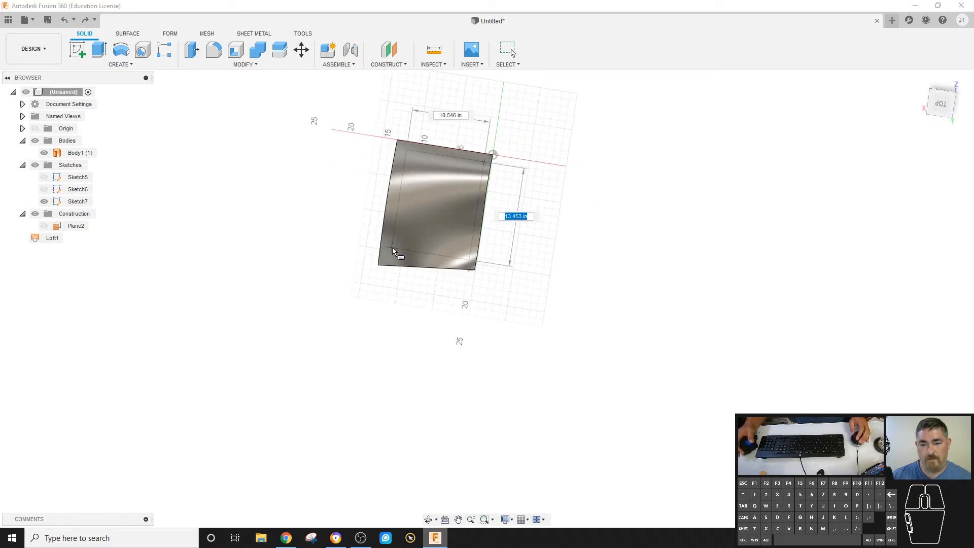
click(394, 255)
drag(436, 216, 440, 152)
click(915, 232)
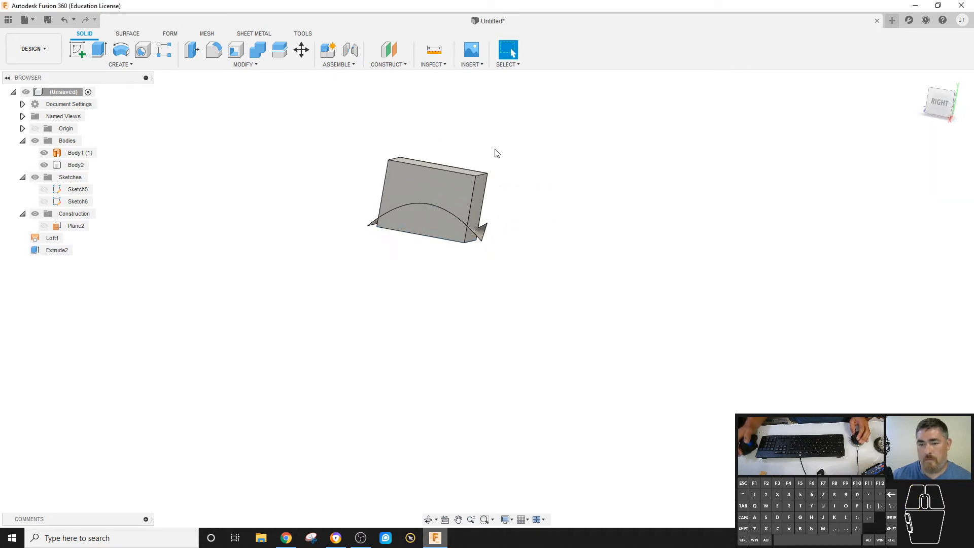
- Move the box body 5 in downward so that the lofted surface cuts through it
key(m)
click(456, 180)
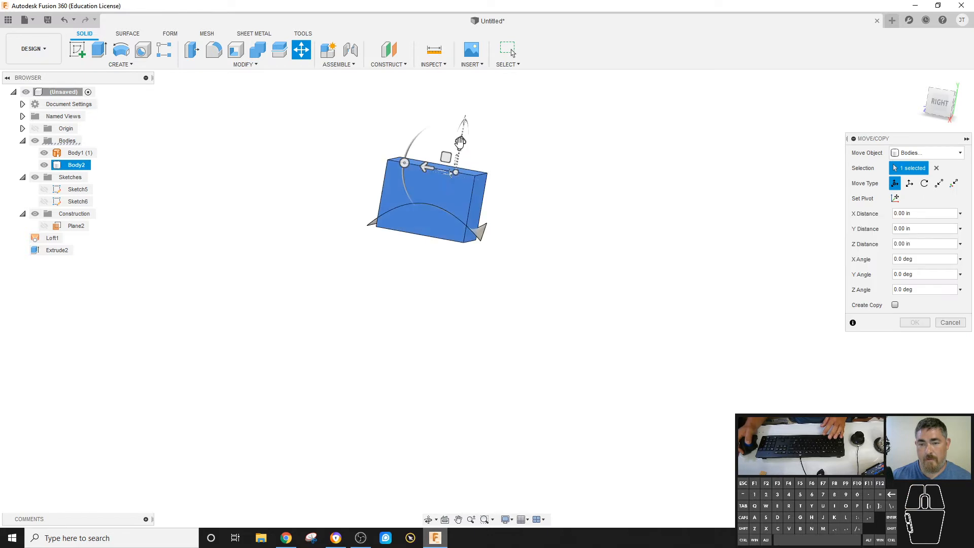
drag(460, 143, 459, 177)
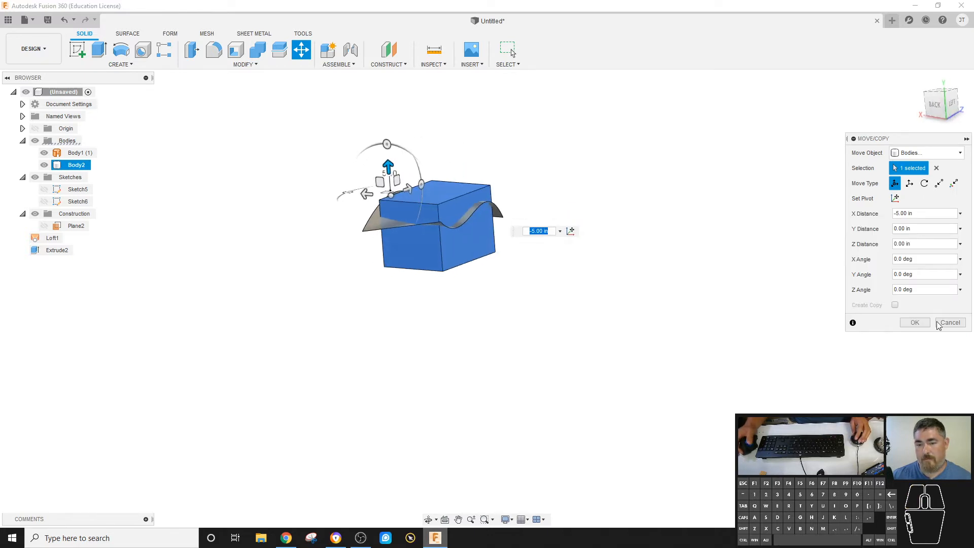
click(914, 323)
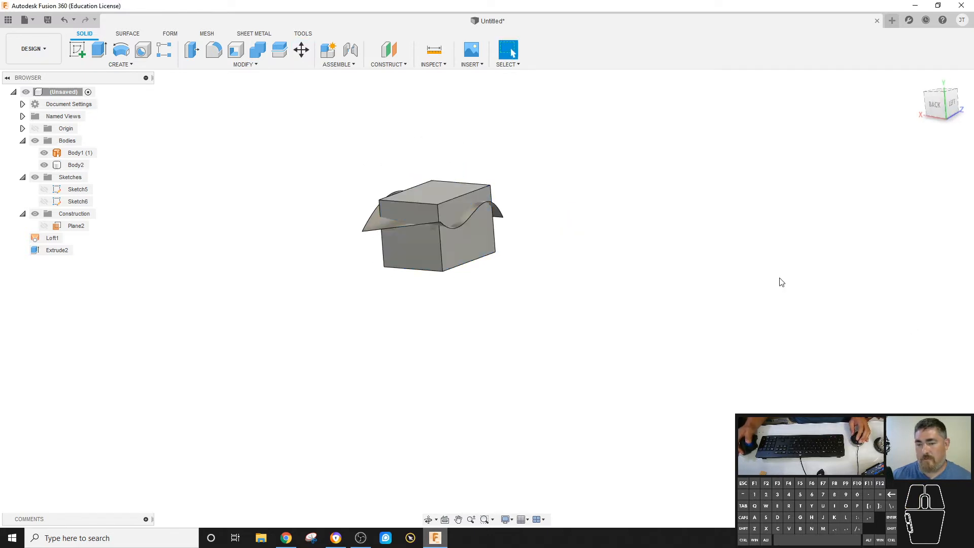
- Split the box body using the lofted surface as the splitting tool, with the tool extended
click(270, 69)
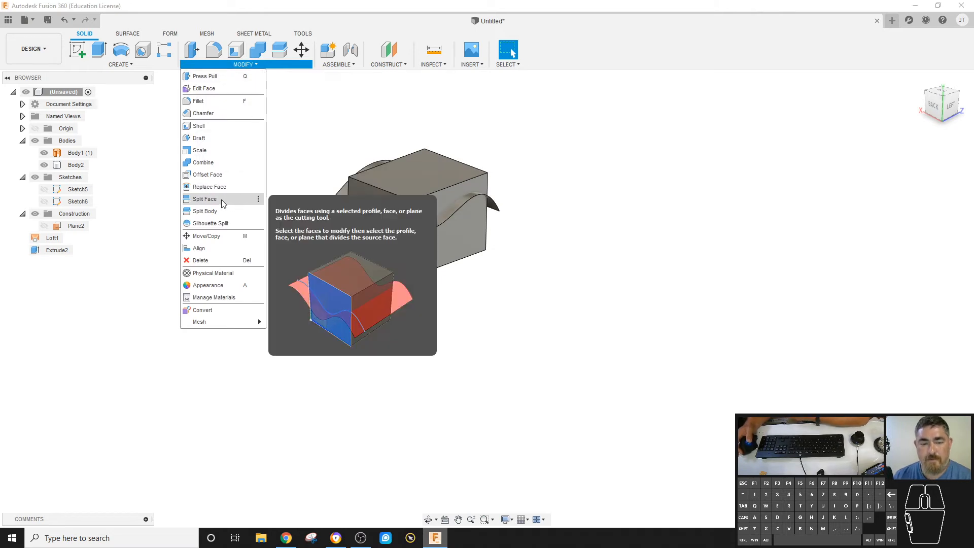
click(218, 214)
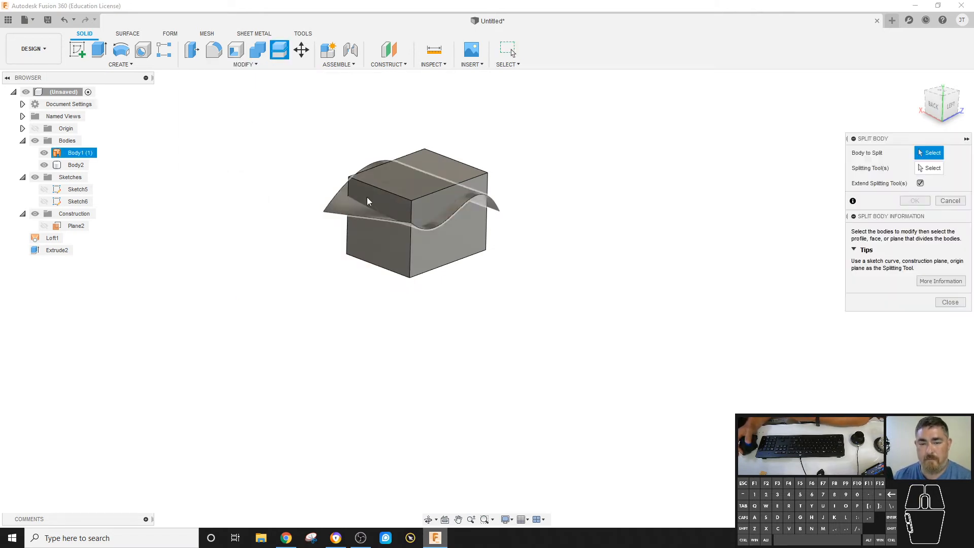
click(405, 186)
click(932, 169)
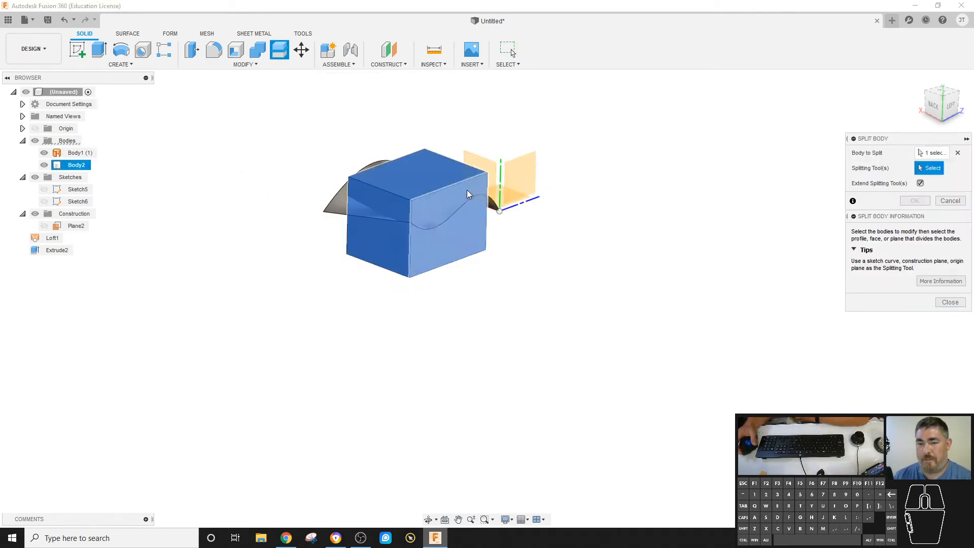
click(336, 209)
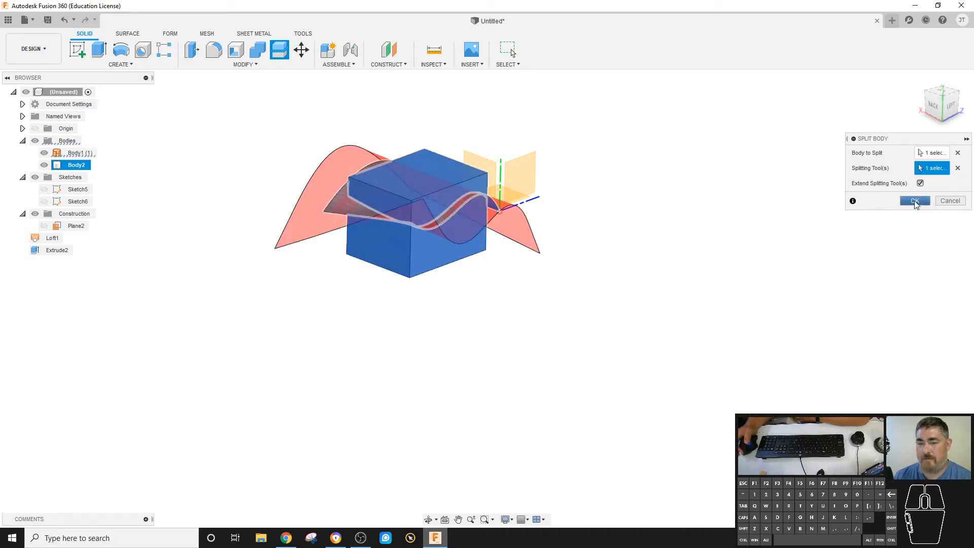
click(914, 201)
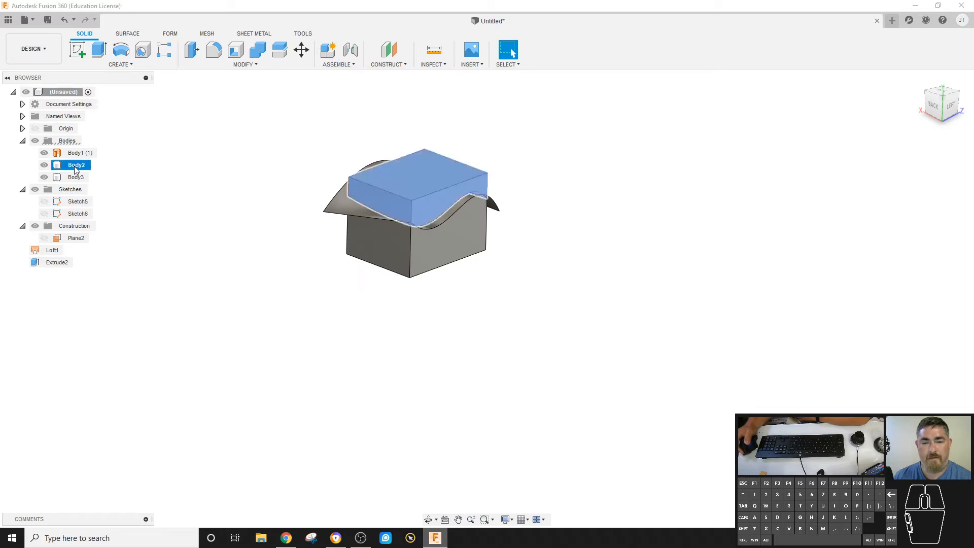
- Delete the upper piece of the split box and the lofted surface body
click(68, 166)
key(Delete)
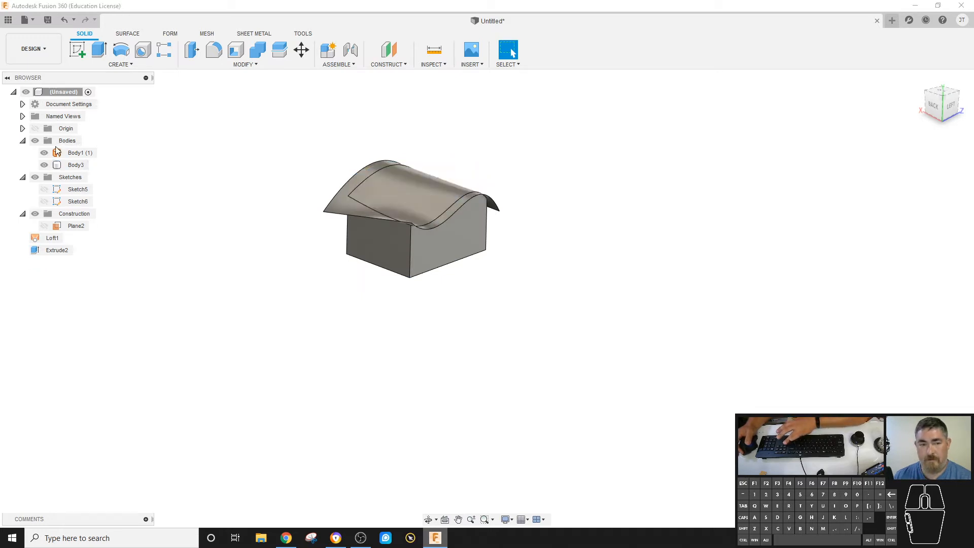
click(77, 154)
key(Delete)
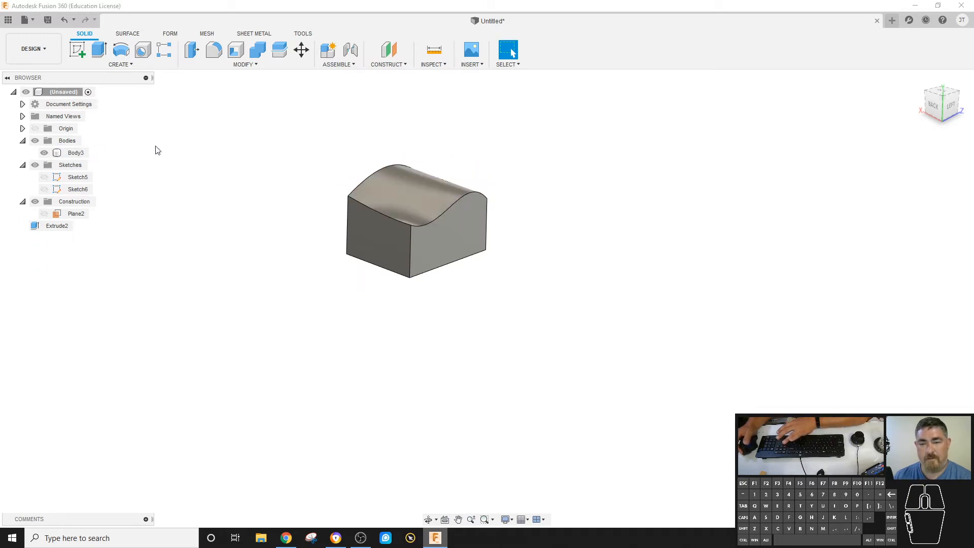
- Delete the remaining curved-top solid body left over from the split
shift+middle_drag(259, 222, 399, 186)
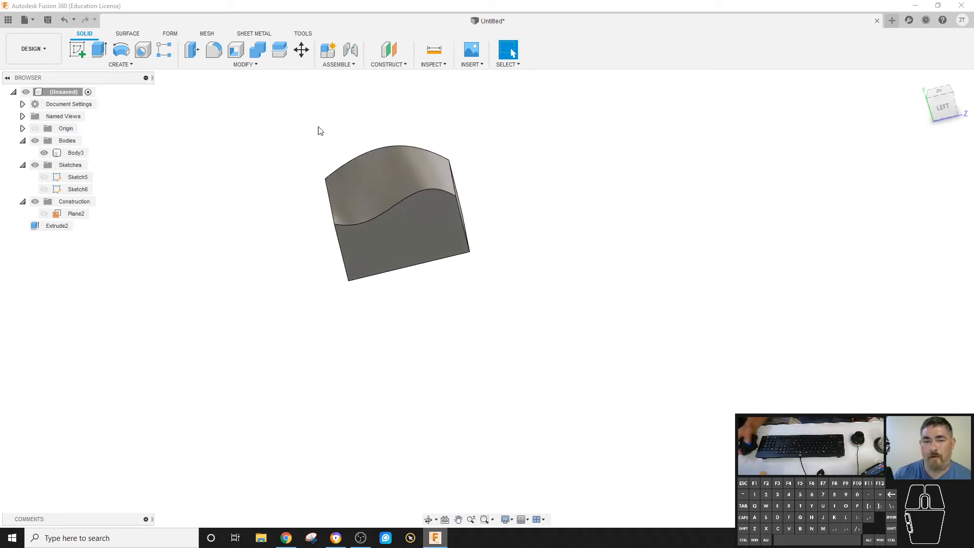
click(236, 65)
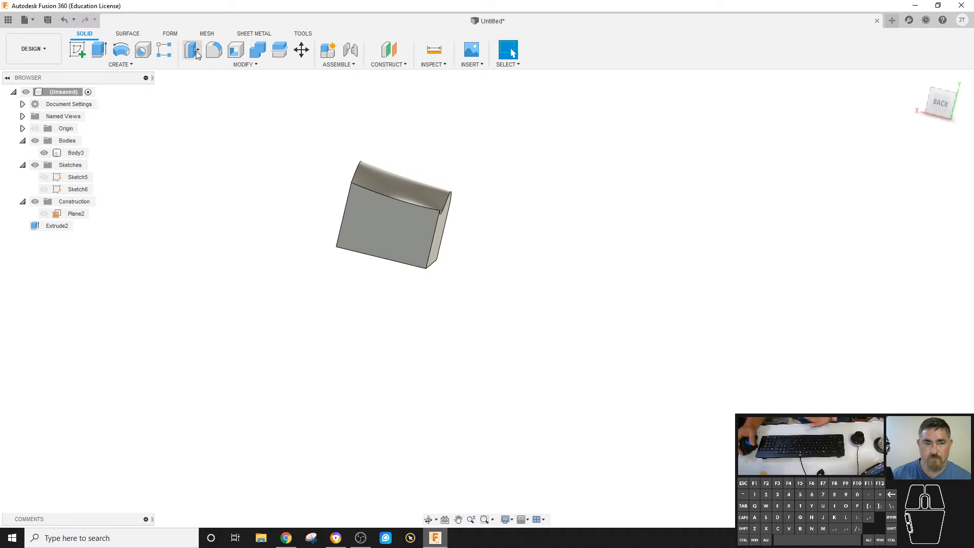
click(73, 154)
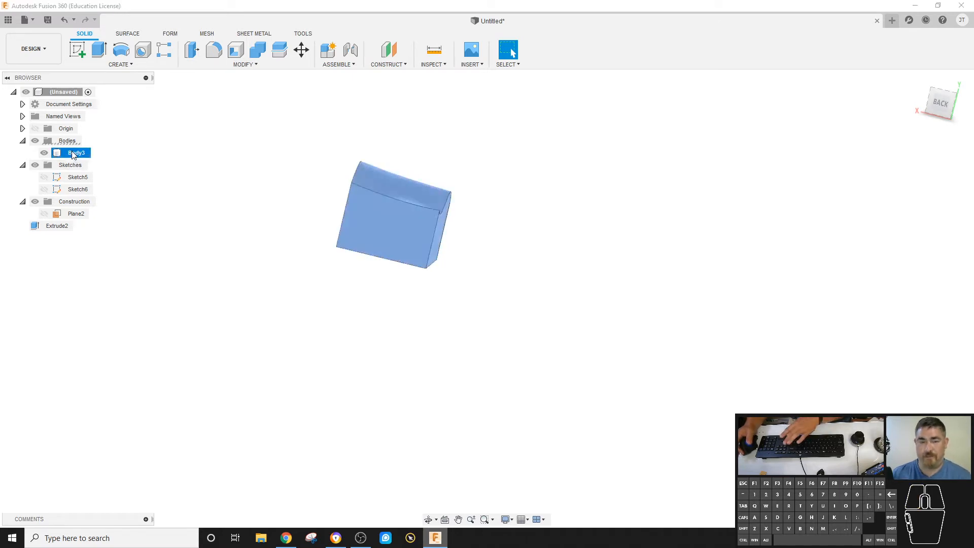
key(Delete)
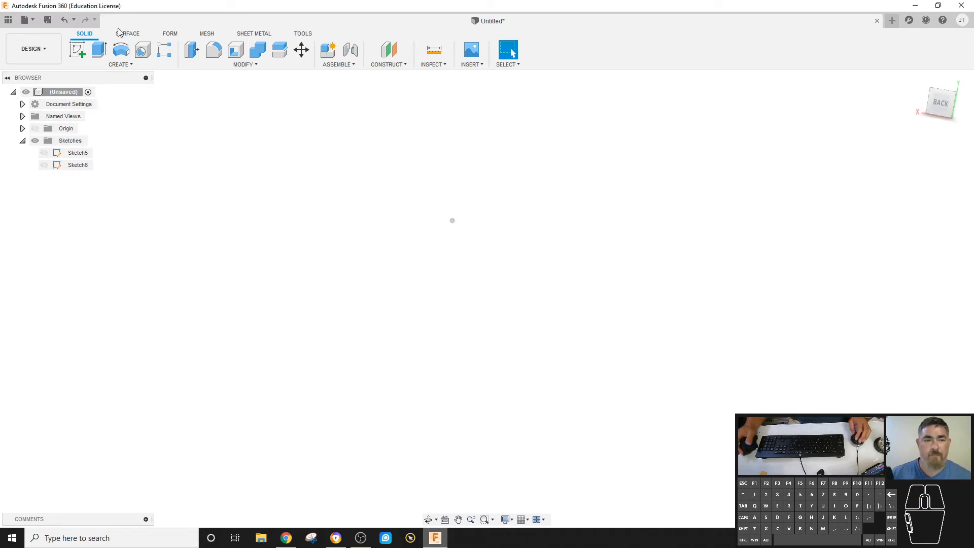
- Start a new sketch on the vertical YZ origin plane for a surface boundary
click(127, 34)
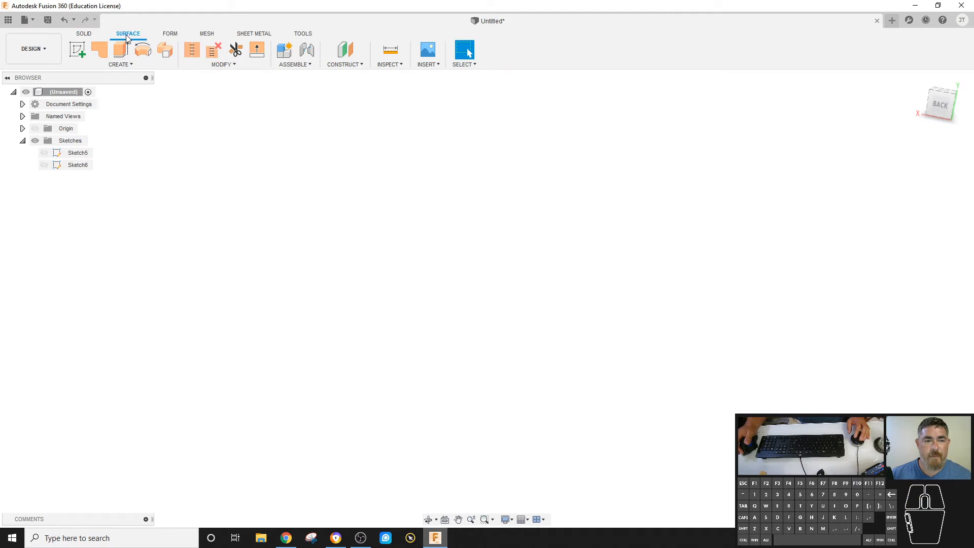
click(127, 66)
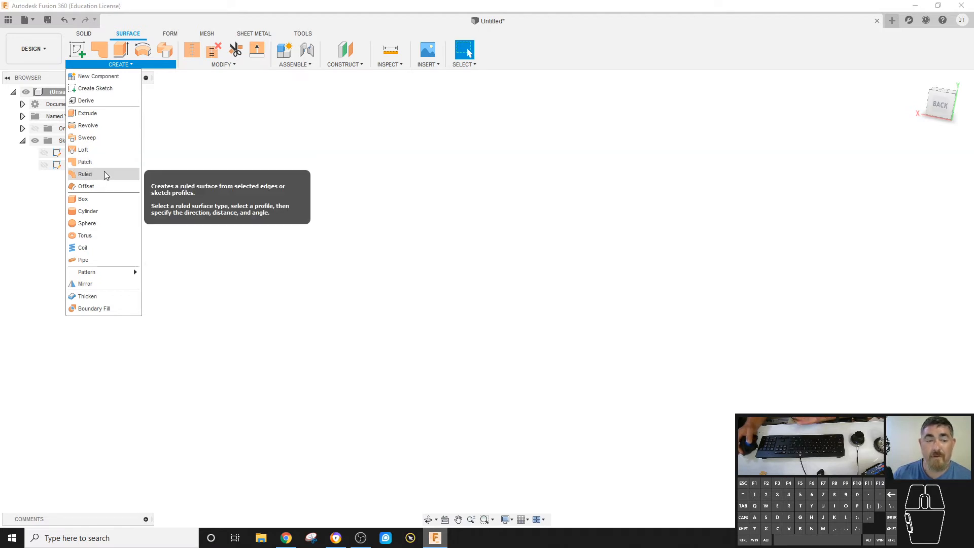
click(326, 123)
click(82, 48)
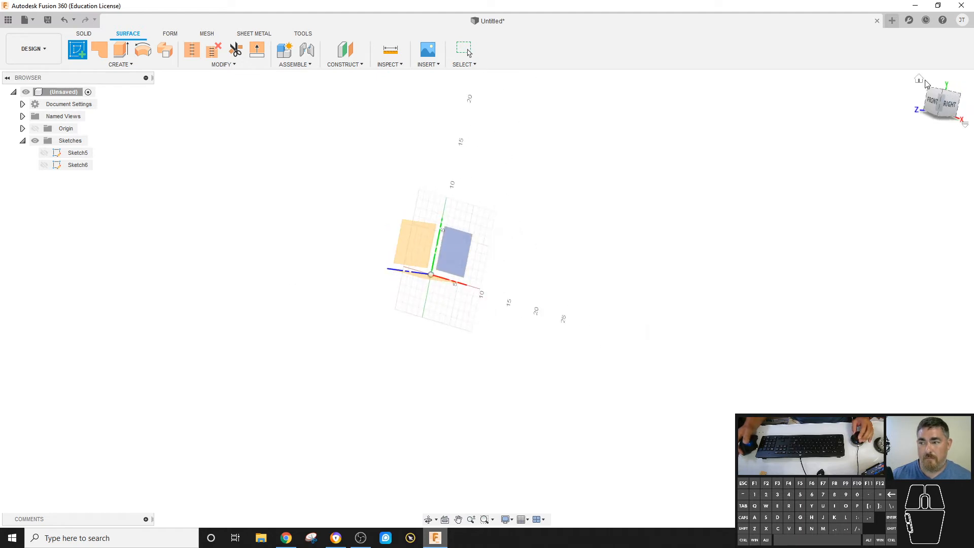
click(919, 82)
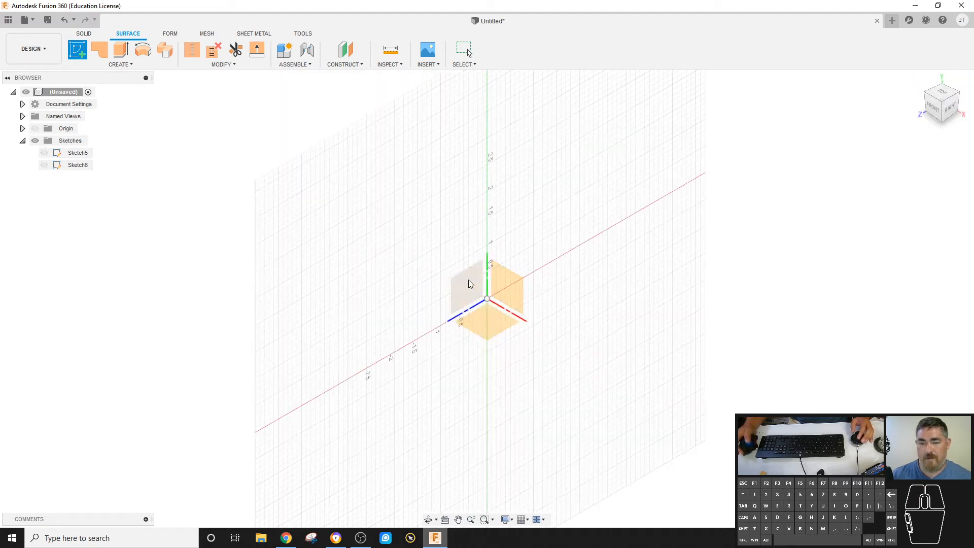
click(467, 283)
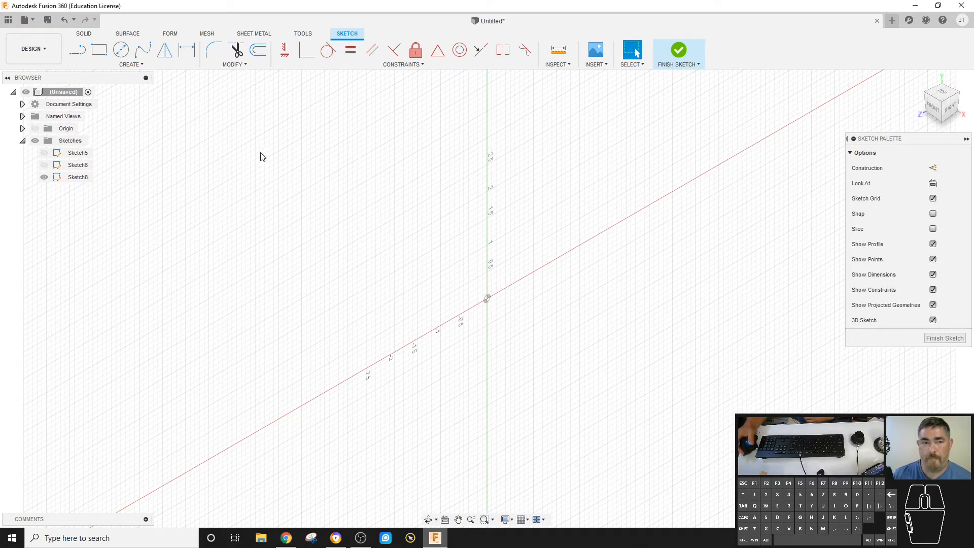
- Sketch a wavy four-point fit point spline from the origin on the YZ sketch plane
click(143, 53)
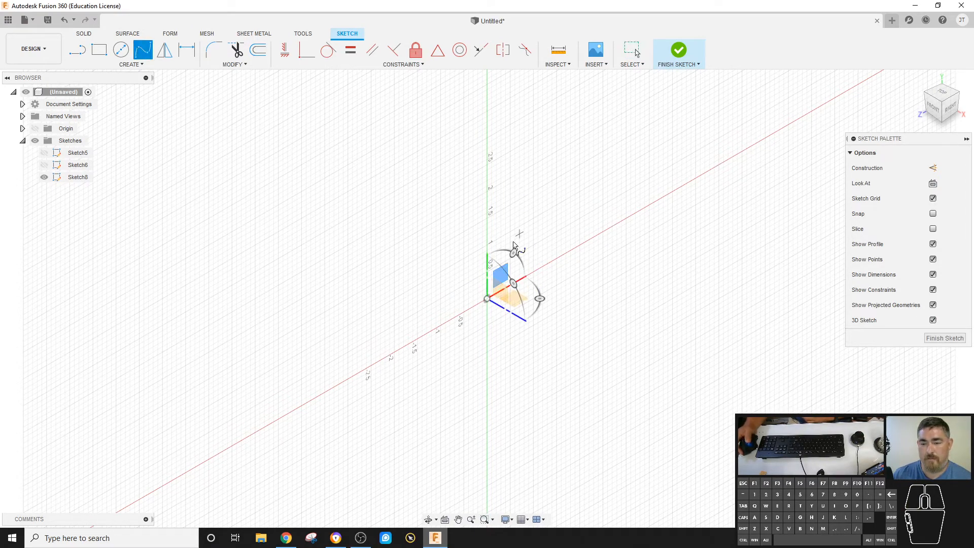
click(503, 293)
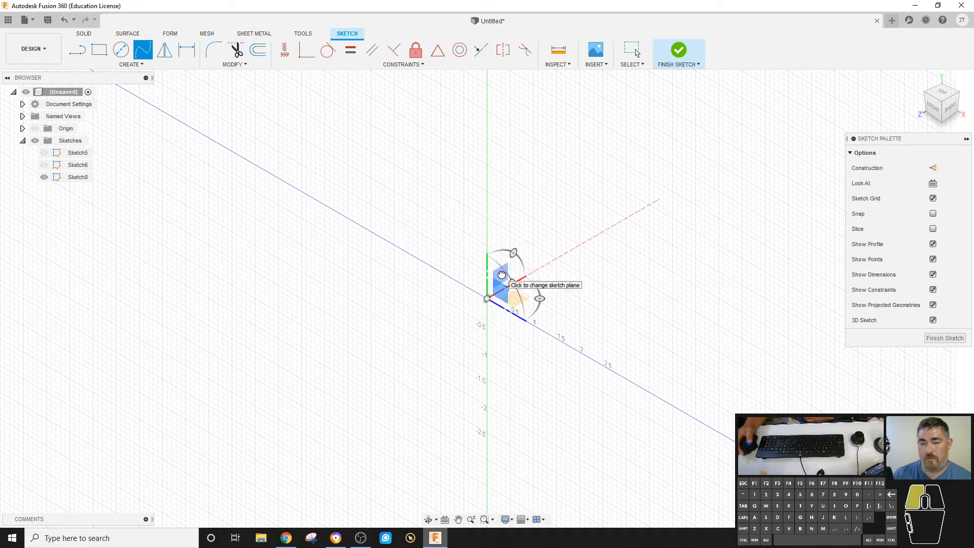
click(502, 279)
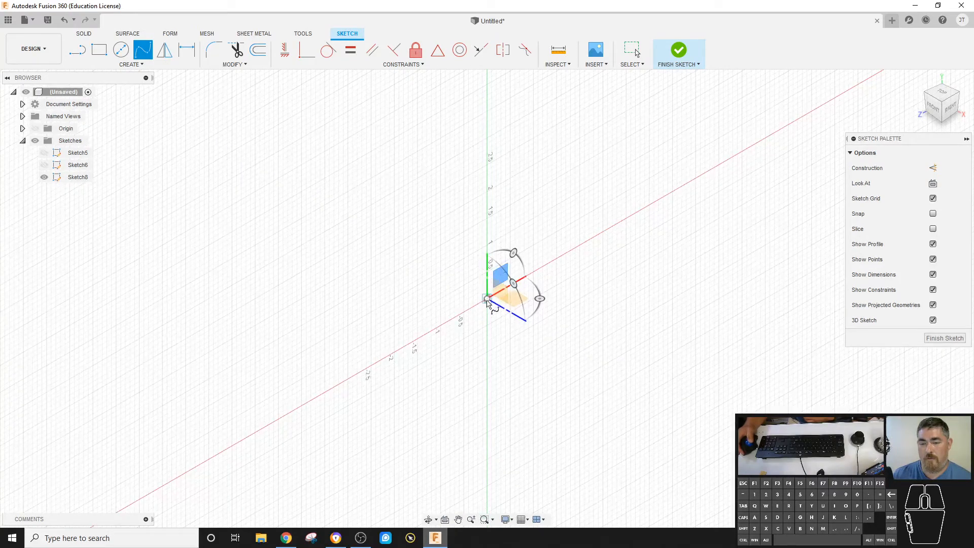
click(531, 230)
click(606, 218)
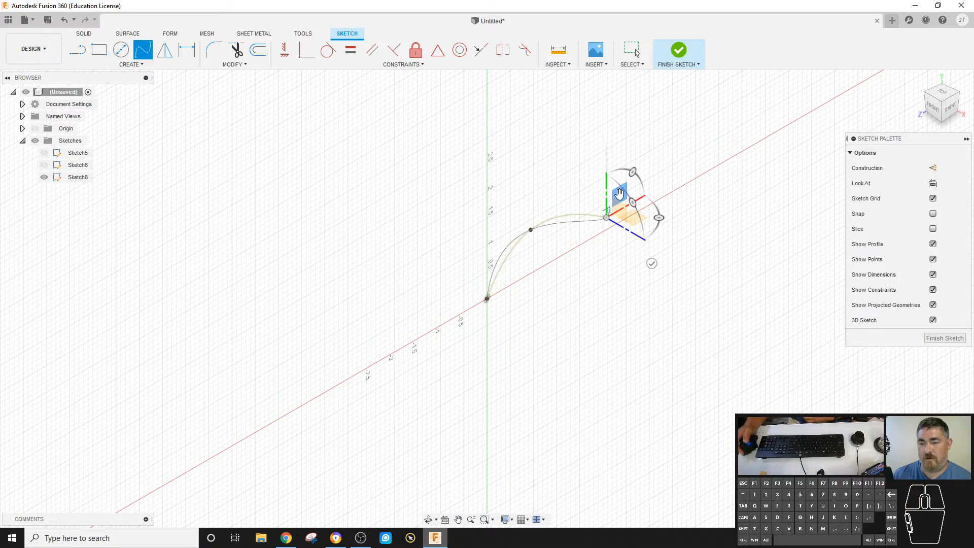
click(653, 170)
right_click(712, 140)
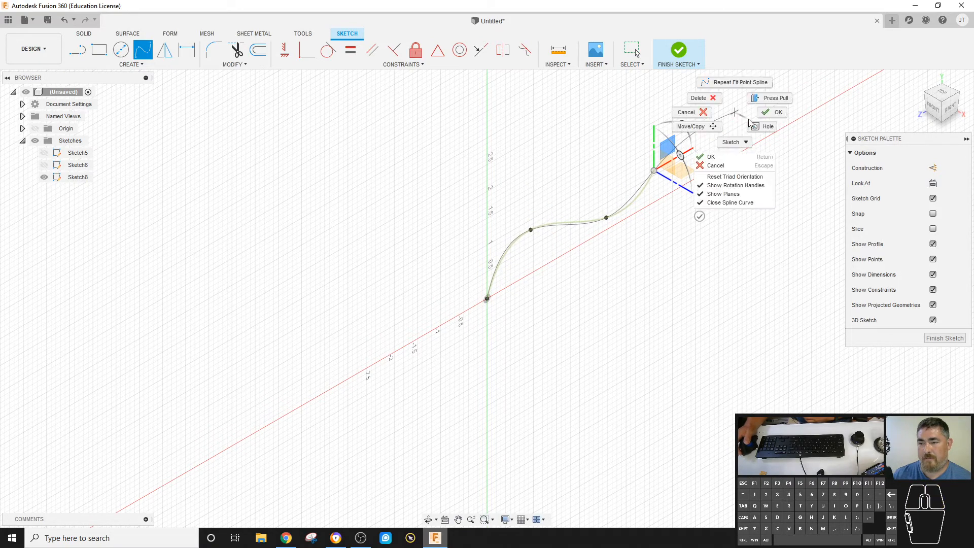
click(691, 154)
click(339, 96)
scroll(340, 97, down, 3)
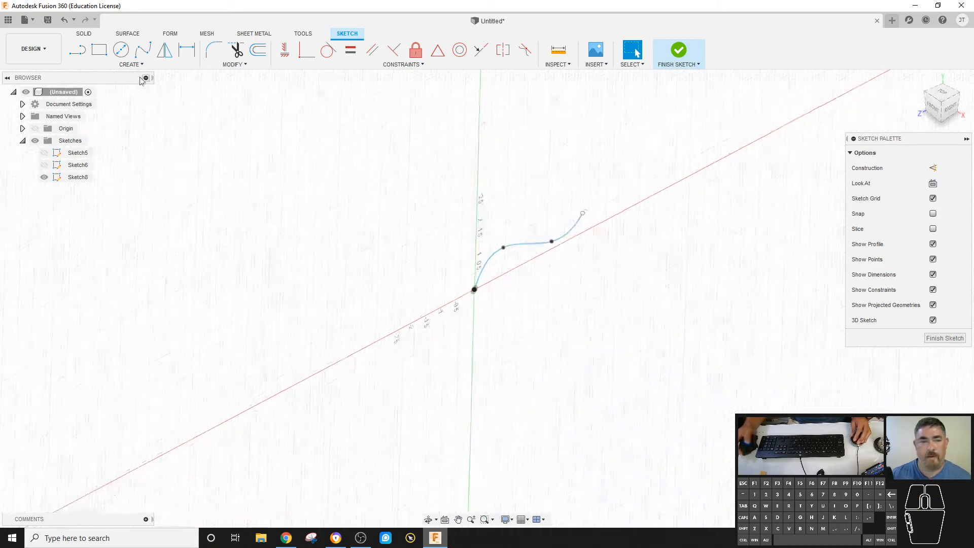
- Sketch a second four-point fit point spline from the first spline's free end, running perpendicular to it in the 3D sketch
click(144, 51)
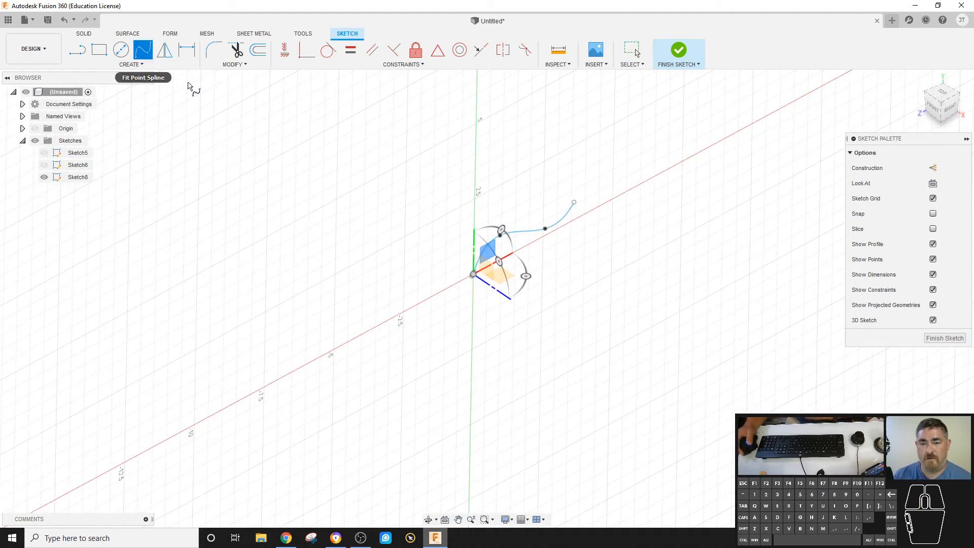
click(573, 203)
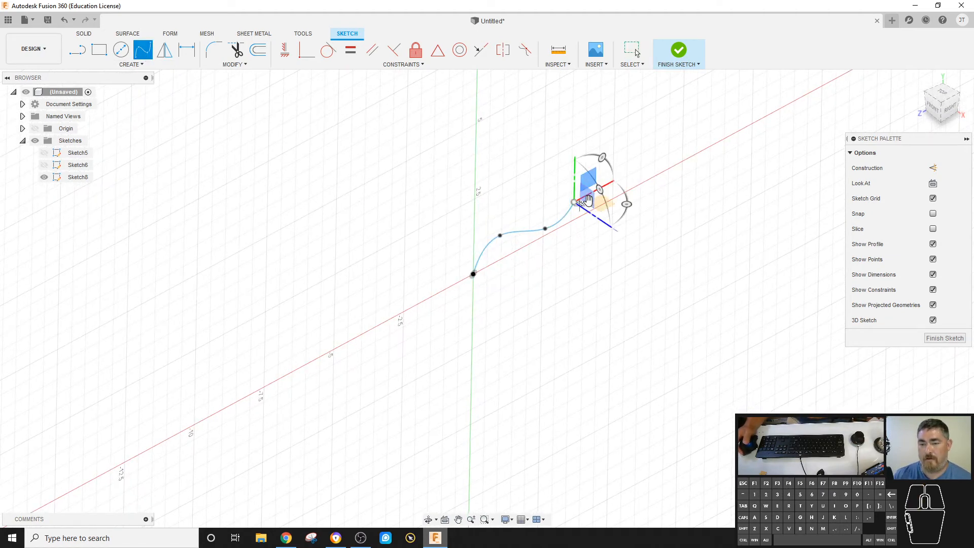
shift+middle_drag(734, 326, 542, 198)
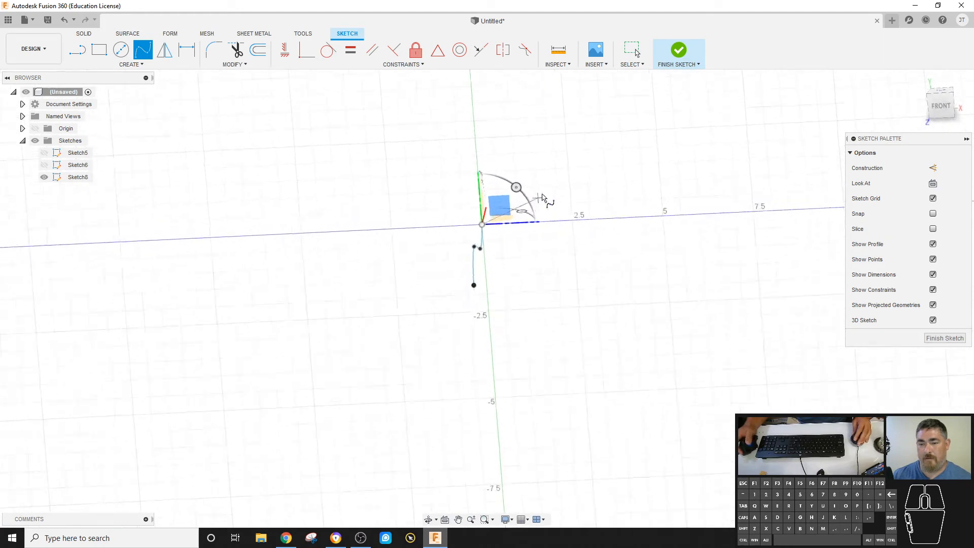
click(535, 194)
click(574, 222)
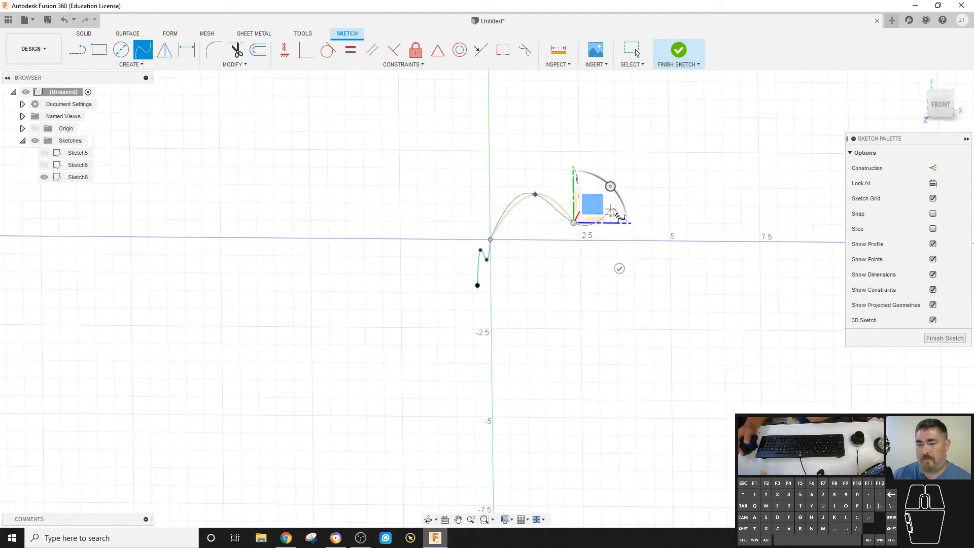
click(631, 203)
shift+middle_drag(643, 252, 647, 273)
right_click(647, 270)
click(679, 271)
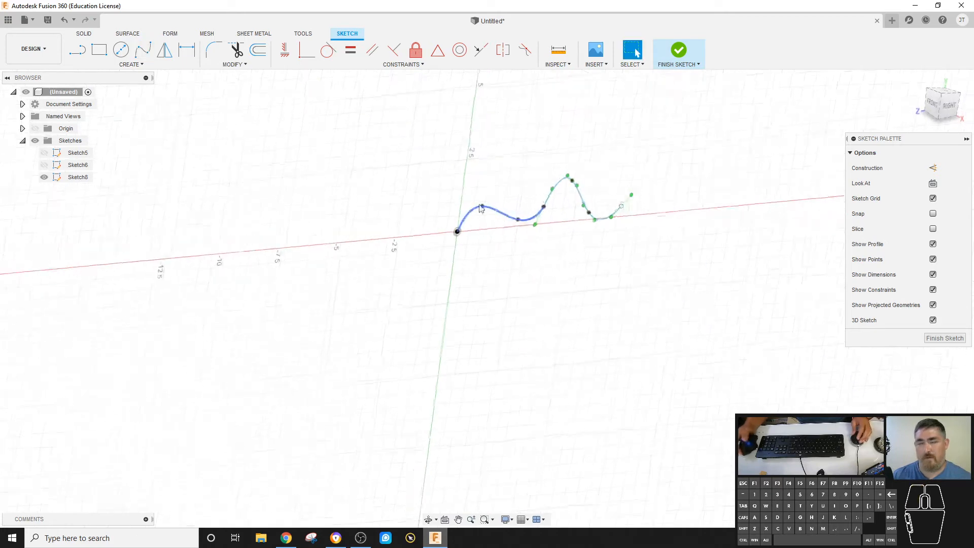
- Move the second spline's free end point down 1.5 in and lower its intermediate fit points
click(312, 119)
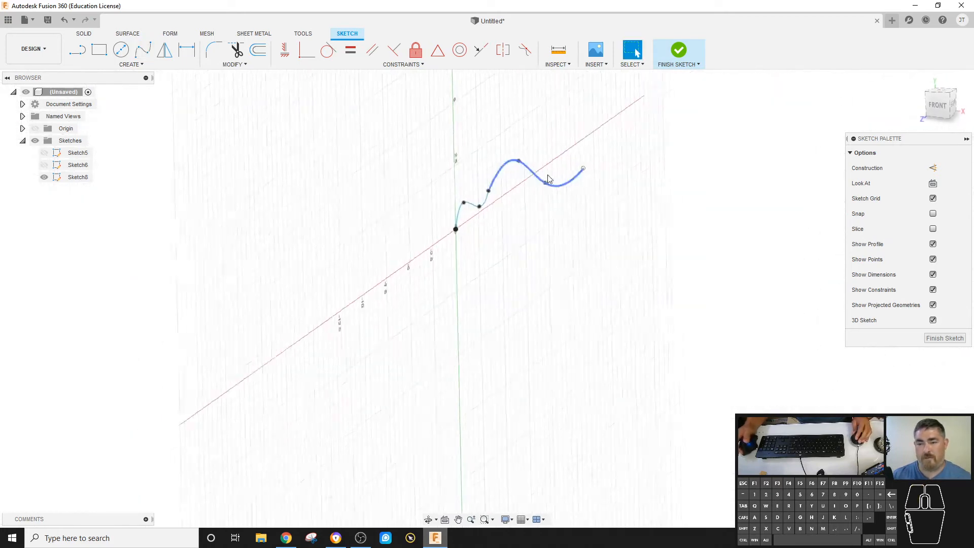
click(586, 176)
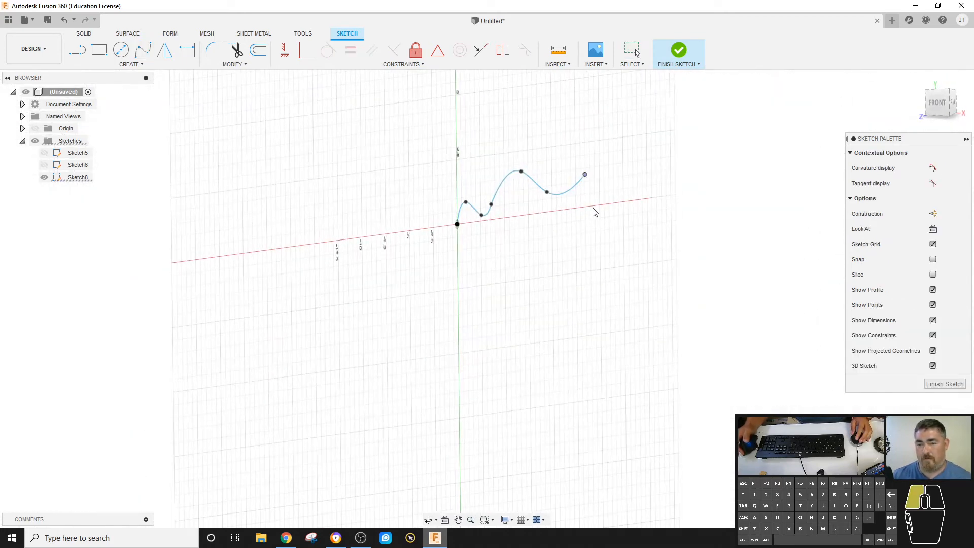
key(m)
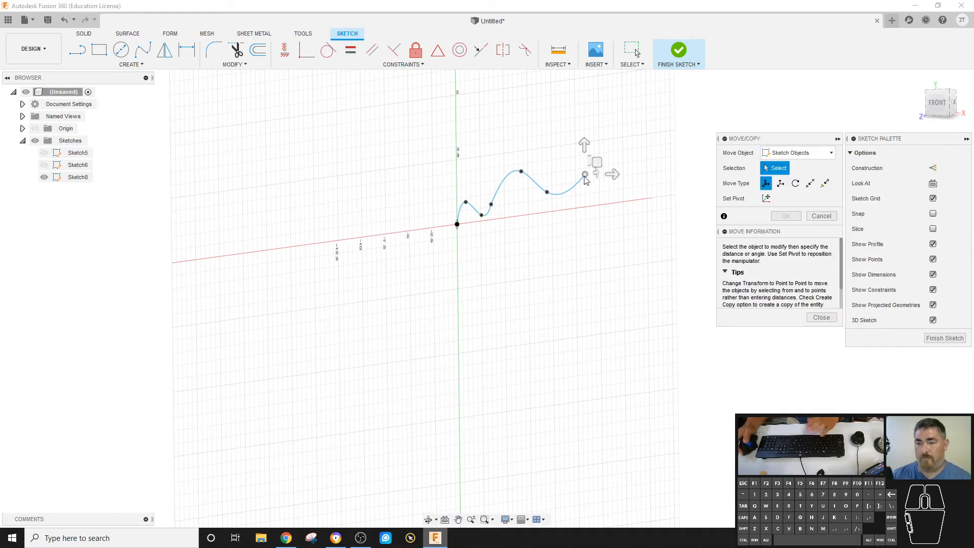
drag(610, 182, 607, 233)
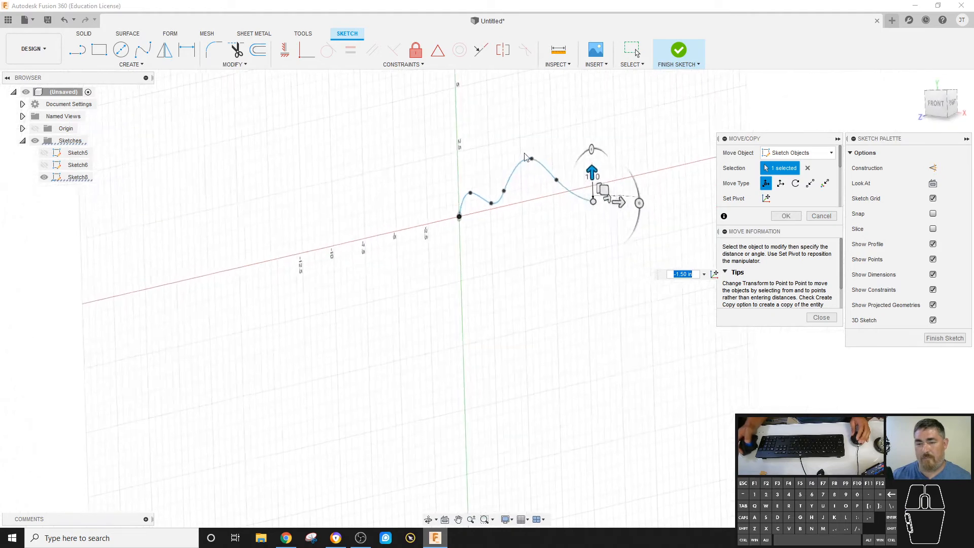
click(530, 158)
drag(529, 133, 535, 158)
click(785, 216)
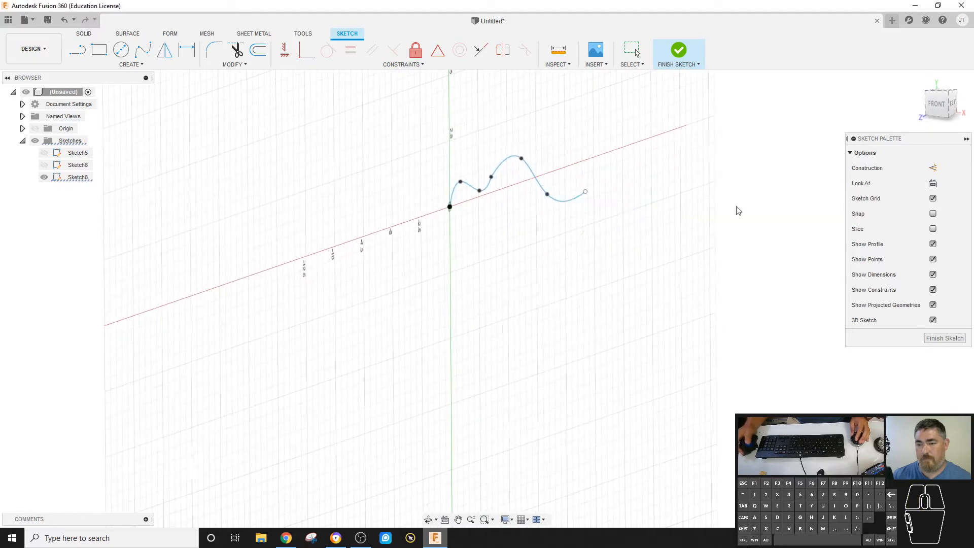
- Sketch a third spline with three fit points from the second spline's free end, running back roughly parallel to the first spline
click(144, 53)
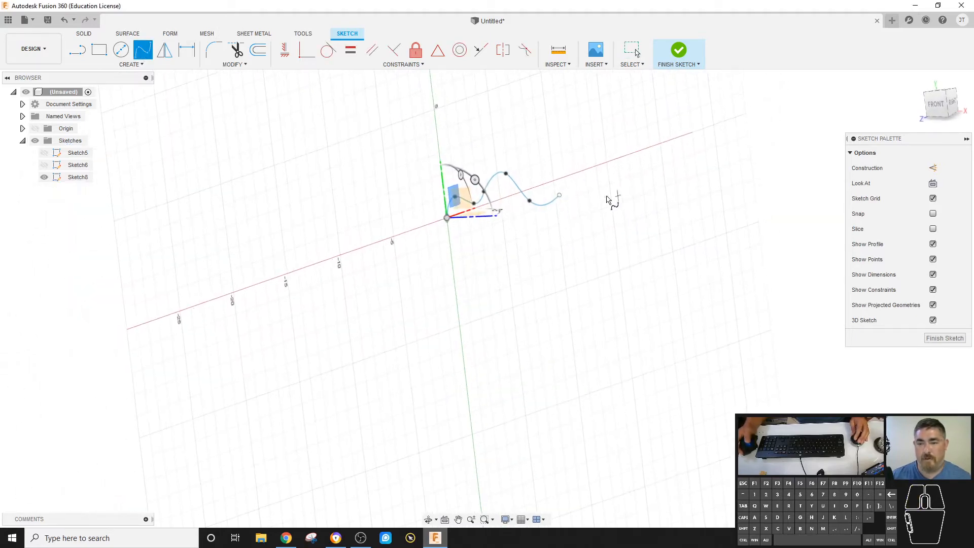
mouse_move(562, 199)
shift+middle_down()
mouse_move(575, 210)
mouse_move(506, 221)
mouse_move(498, 211)
shift+middle_up()
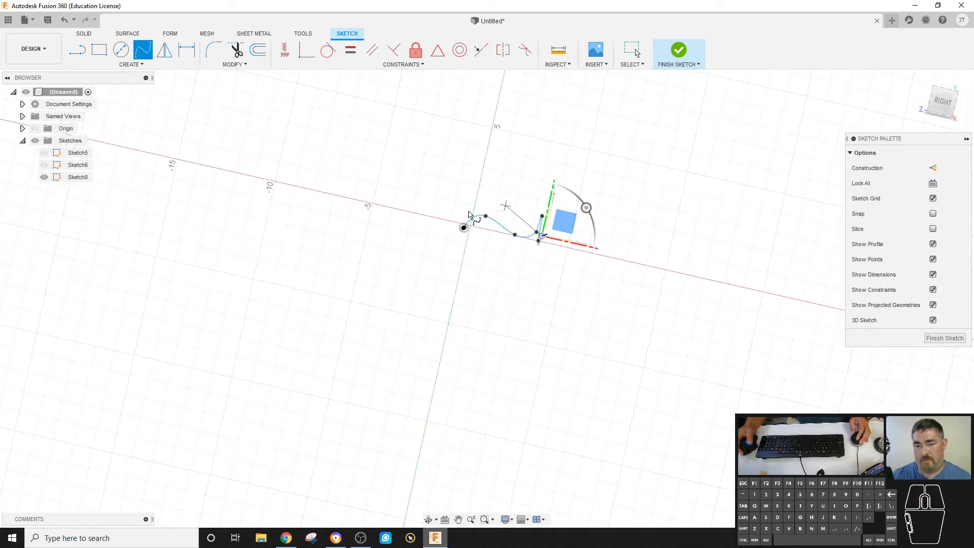
click(470, 213)
click(469, 203)
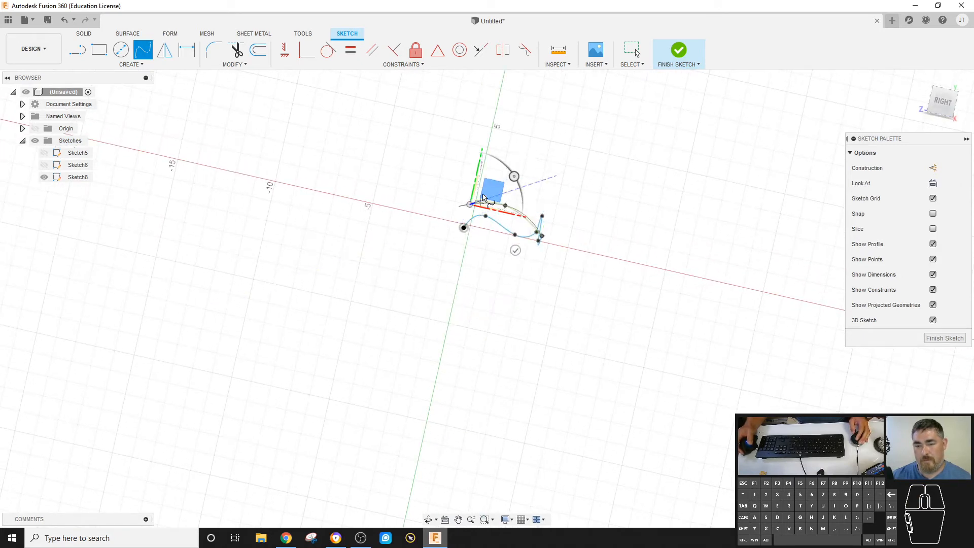
right_click(534, 152)
click(565, 154)
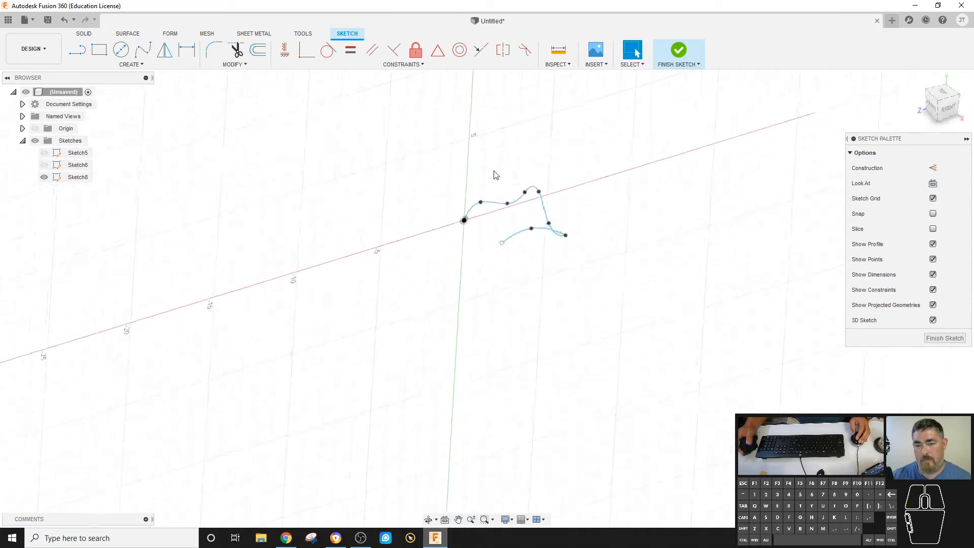
- Close the boundary with a three-point spline from the third spline's free end to the origin, and finish the sketch
click(144, 53)
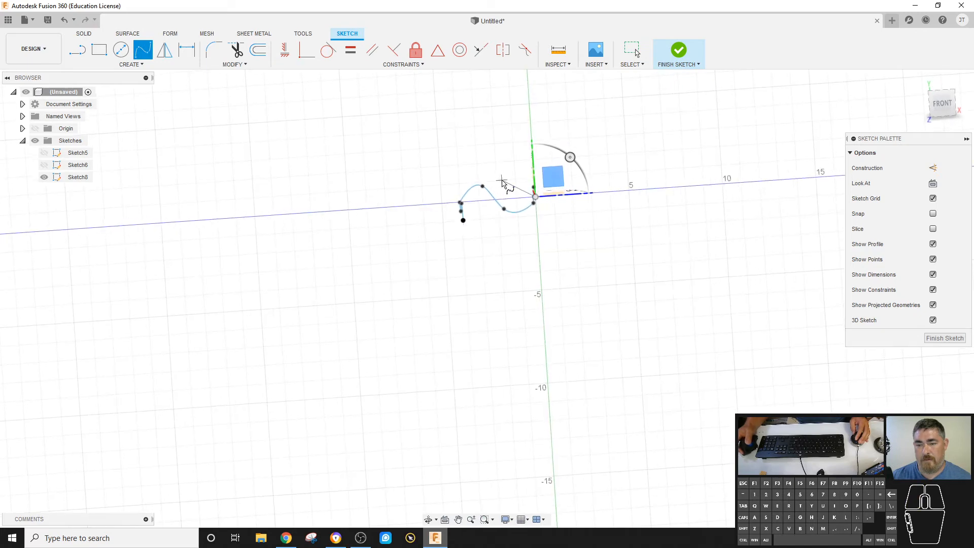
click(497, 205)
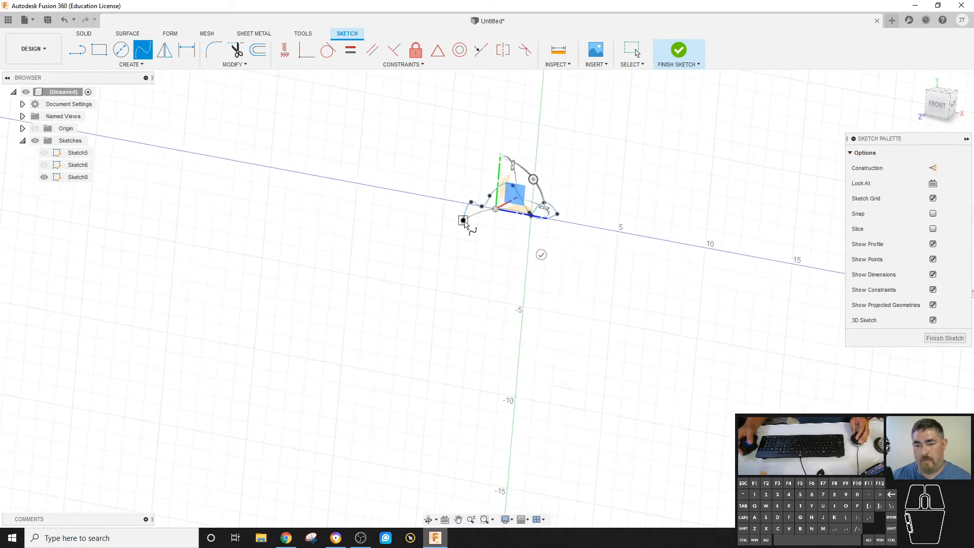
right_click(514, 248)
click(546, 248)
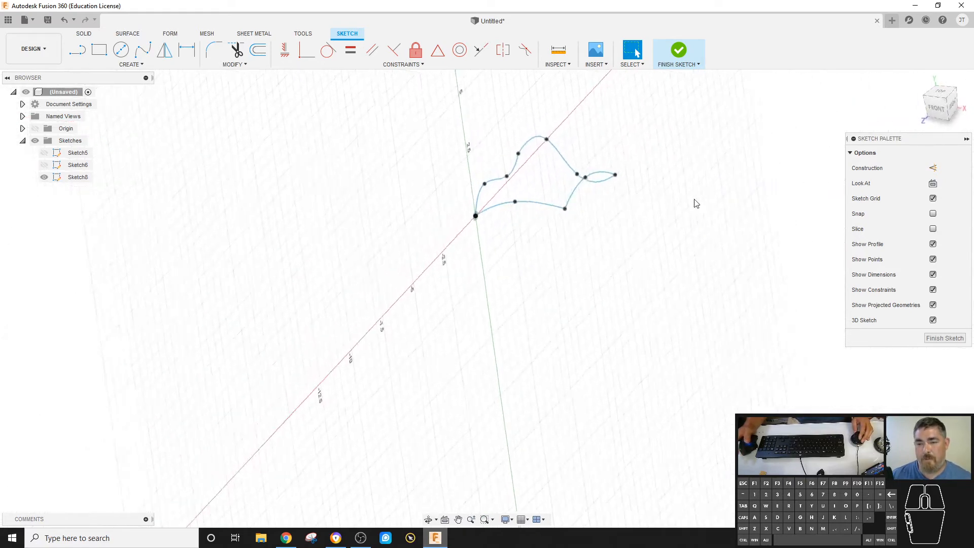
click(678, 50)
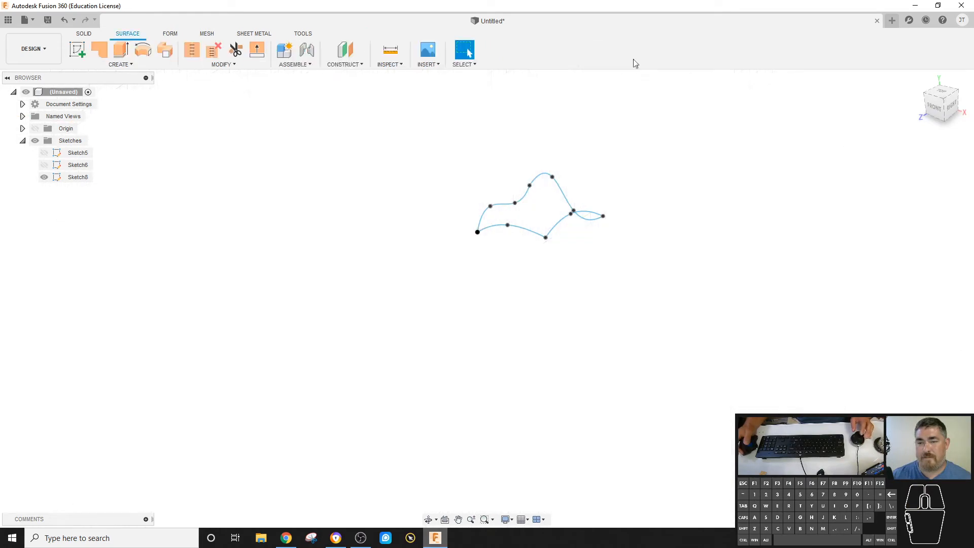
- Patch the closed four-spline boundary as a new surface body without interior rails, and undo the patch
click(105, 66)
click(101, 159)
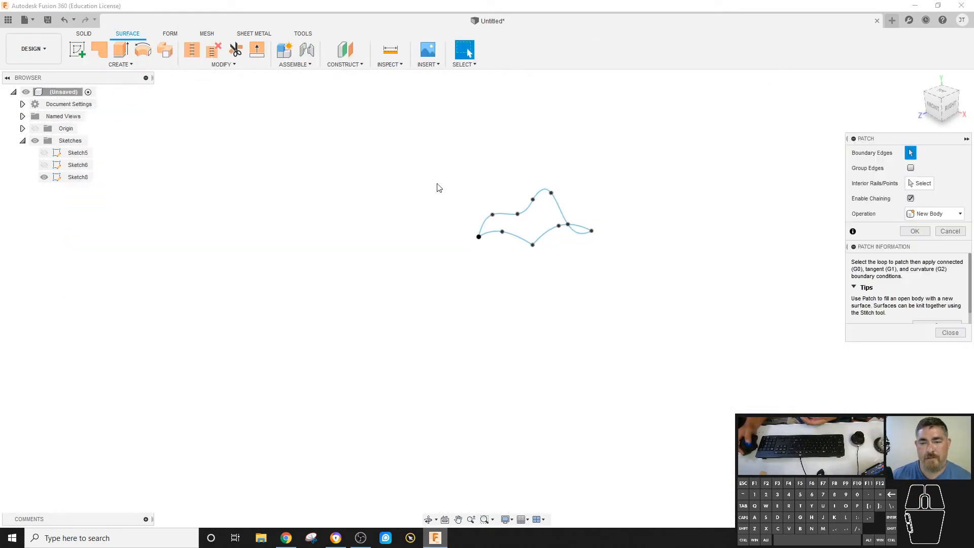
click(507, 215)
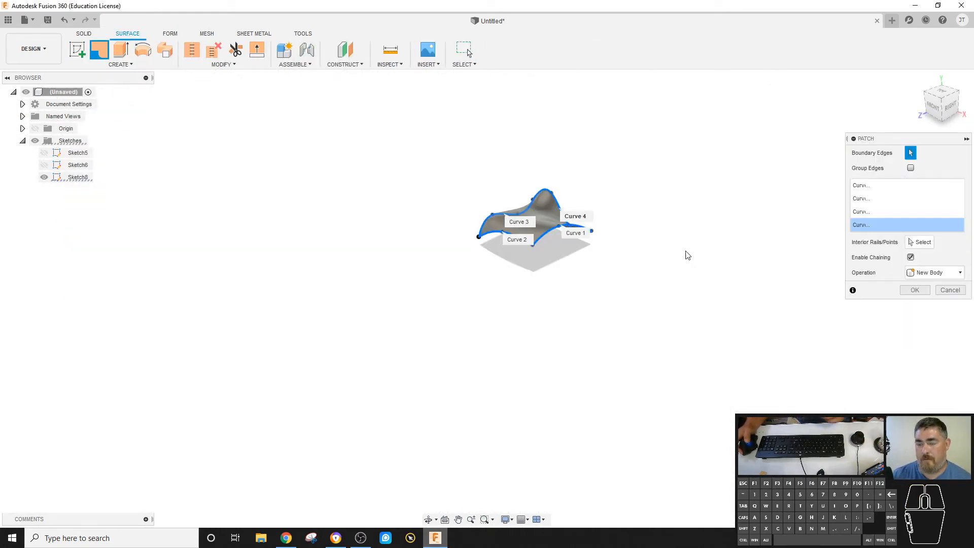
shift+middle_drag(546, 209, 723, 366)
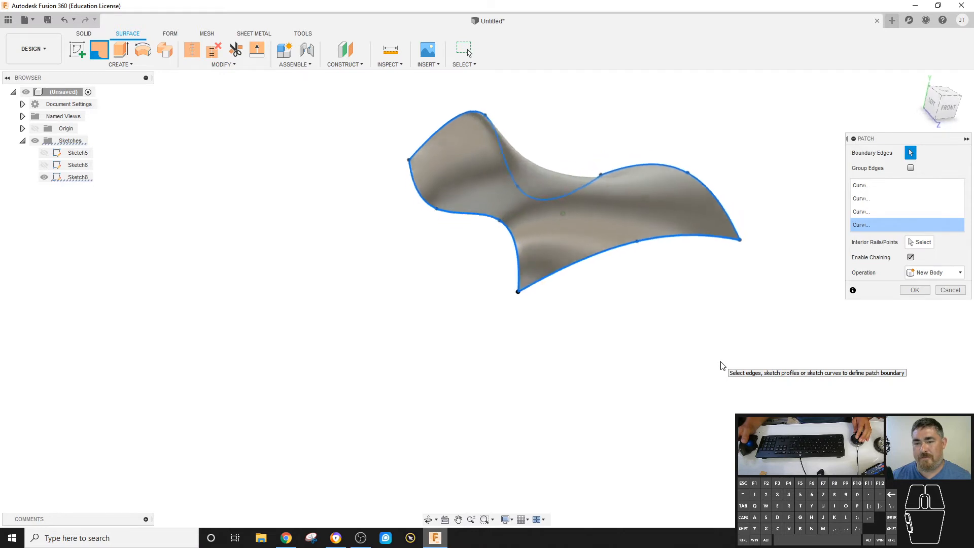
click(914, 291)
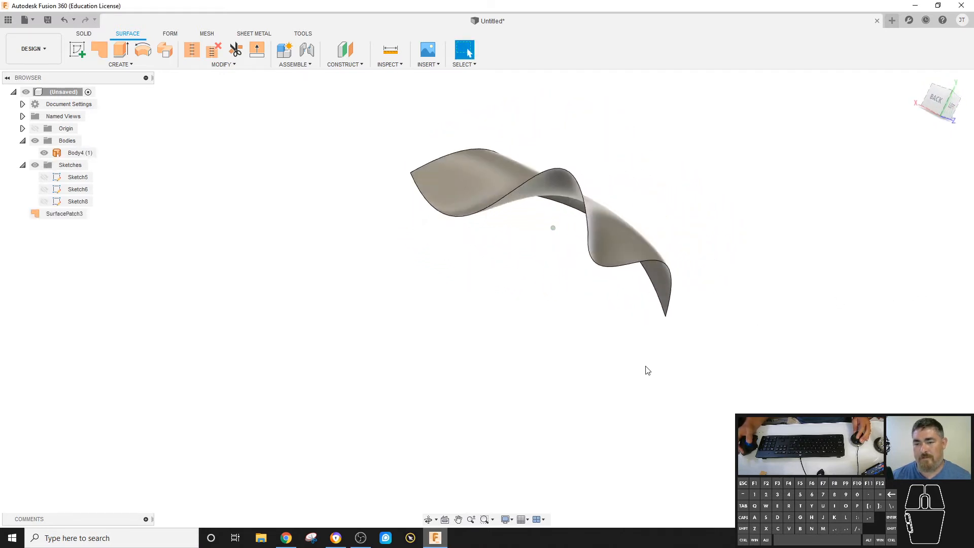
key(ctrl+z)
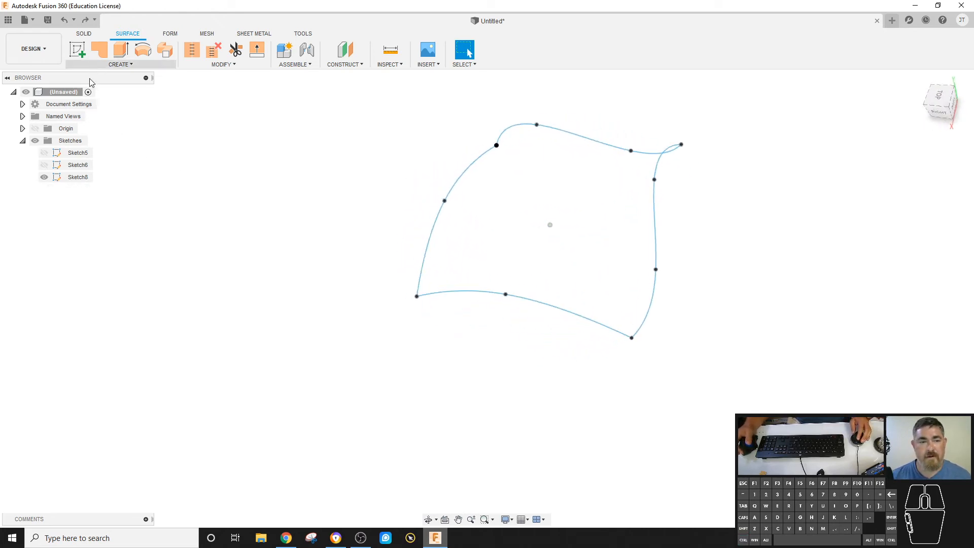
- Reopen the 3D sketch, add a three-point spline arching from the closing spline's middle fit point to the opposite boundary spline, and finish the sketch
double_click(71, 177)
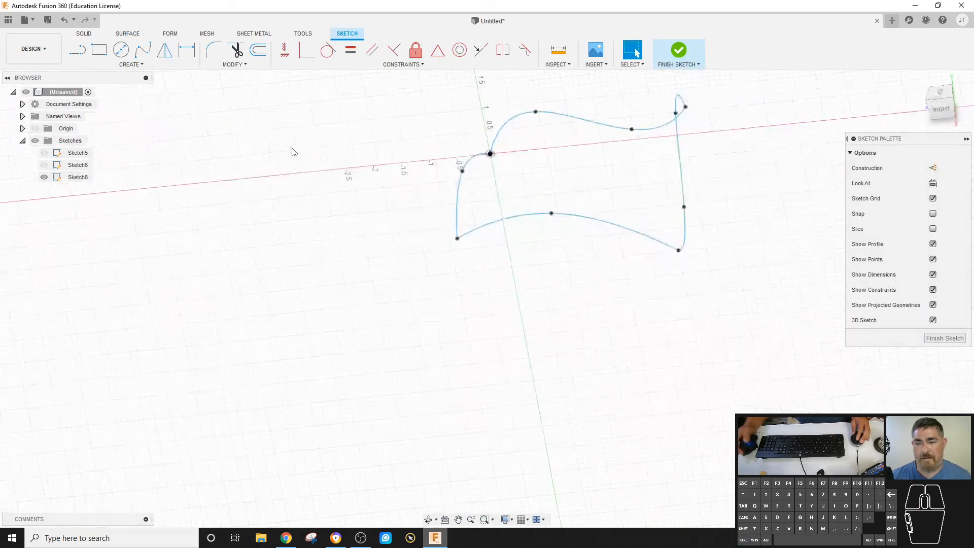
click(142, 49)
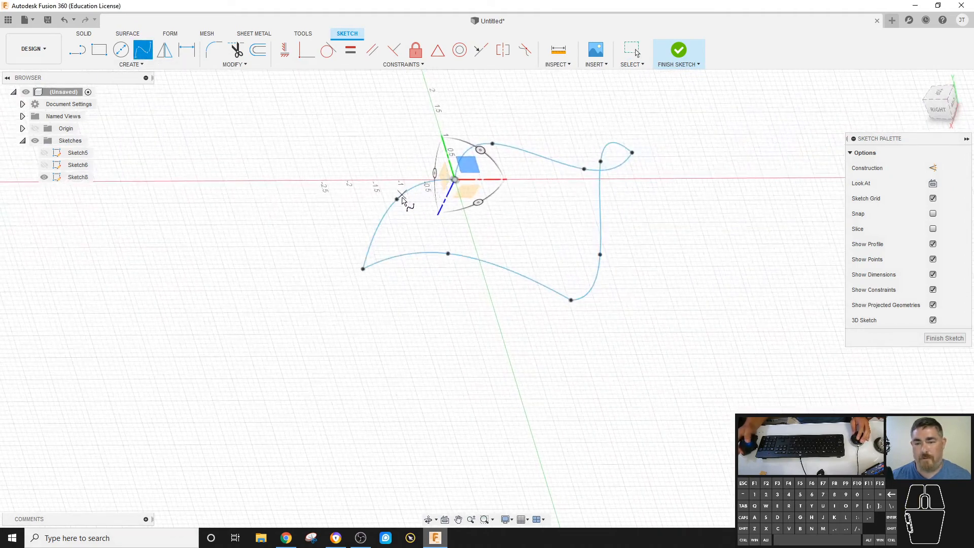
click(396, 199)
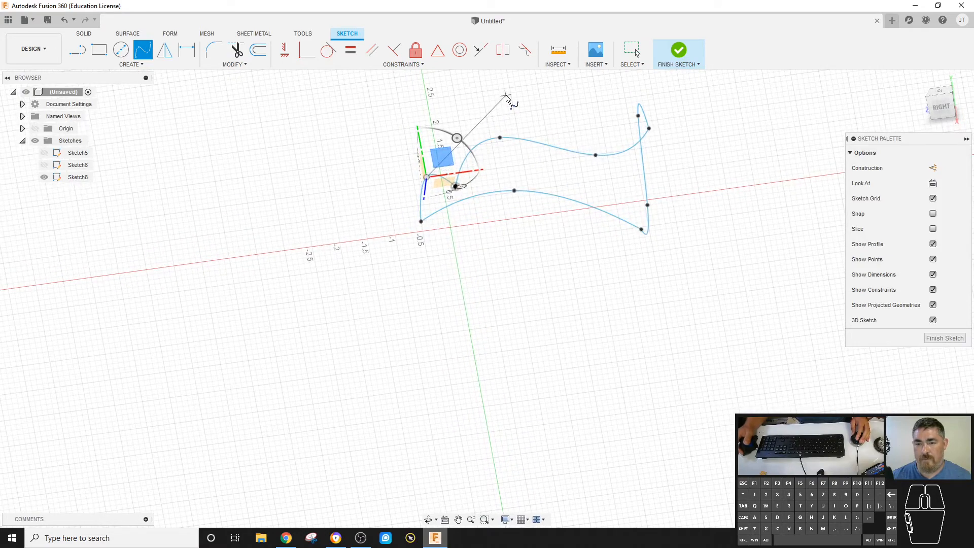
click(506, 87)
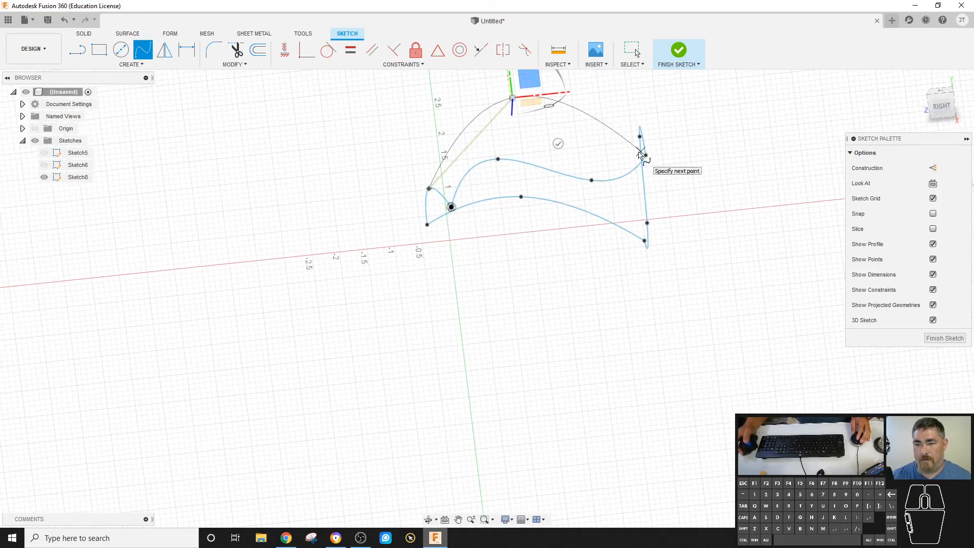
right_click(566, 140)
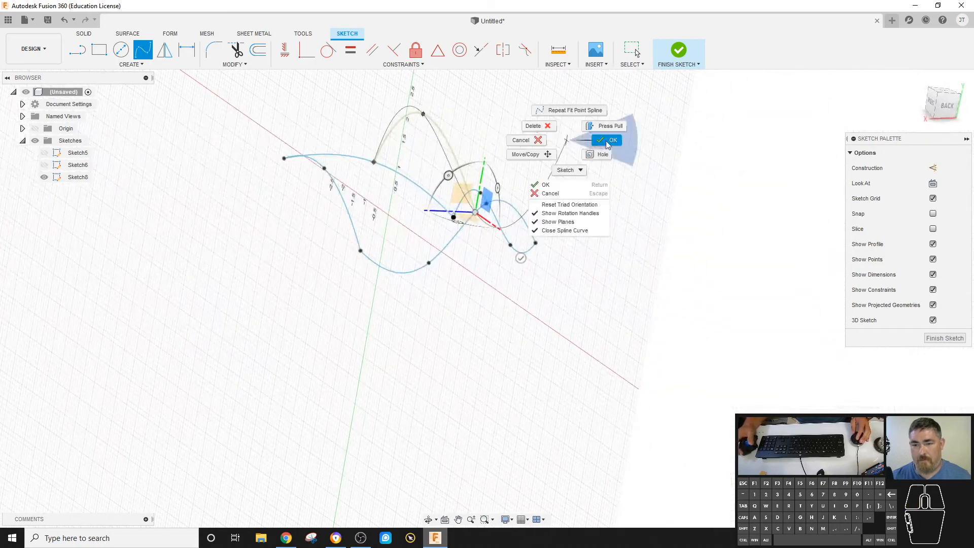
click(607, 141)
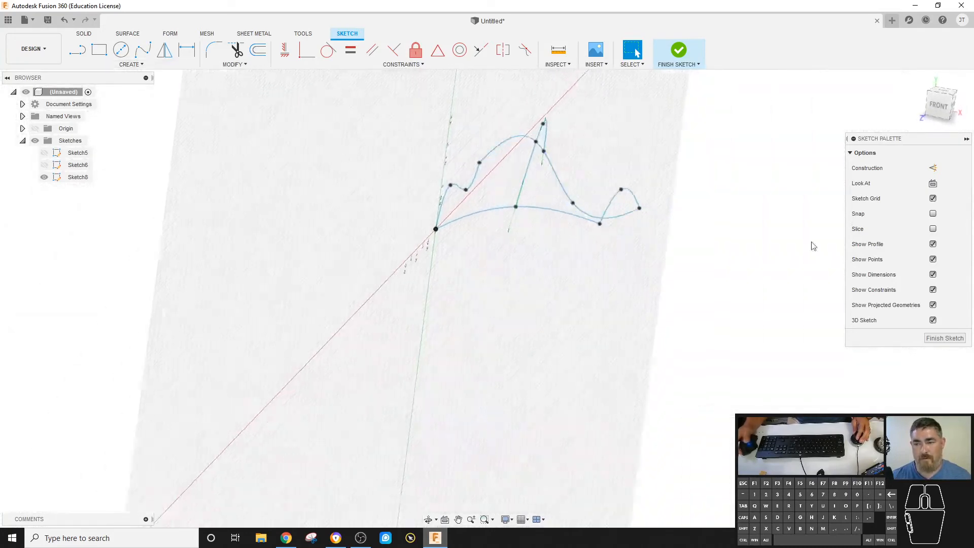
click(944, 338)
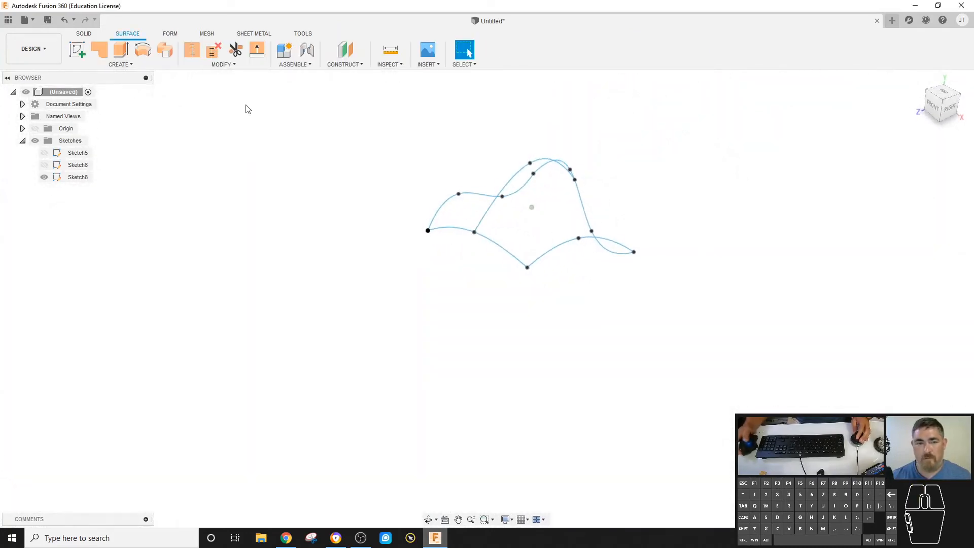
- Try patching the four-spline boundary with the arched crossing spline as an interior rail
click(120, 64)
click(113, 173)
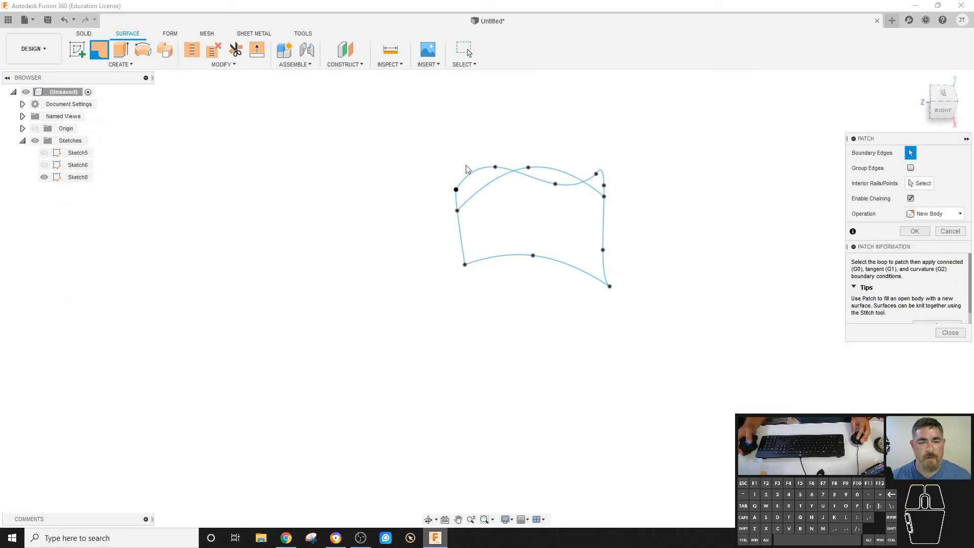
click(531, 181)
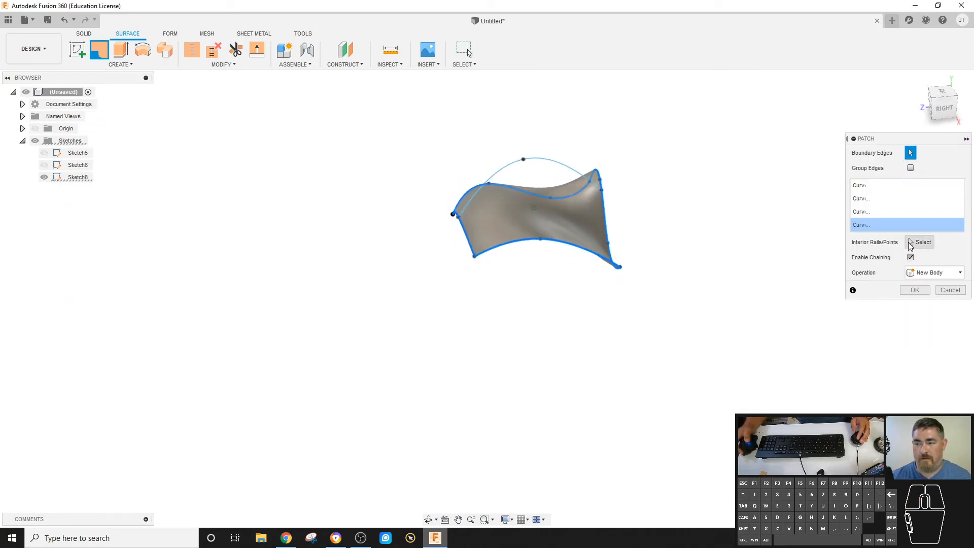
click(536, 162)
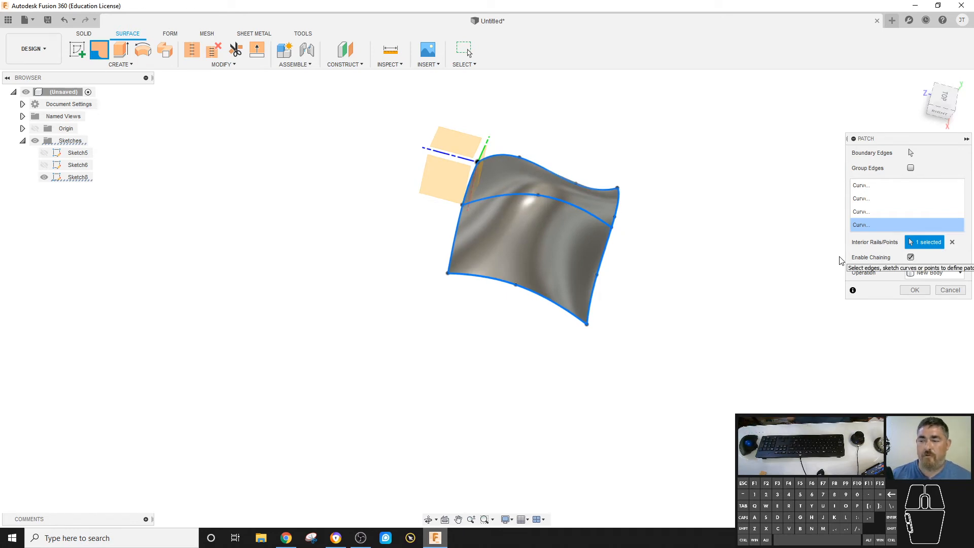
key(Return)
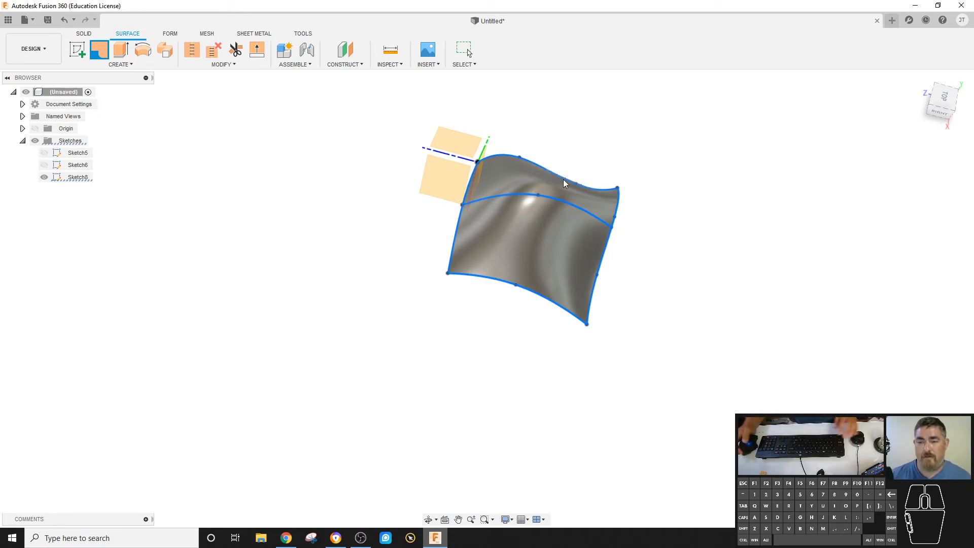
key(Escape)
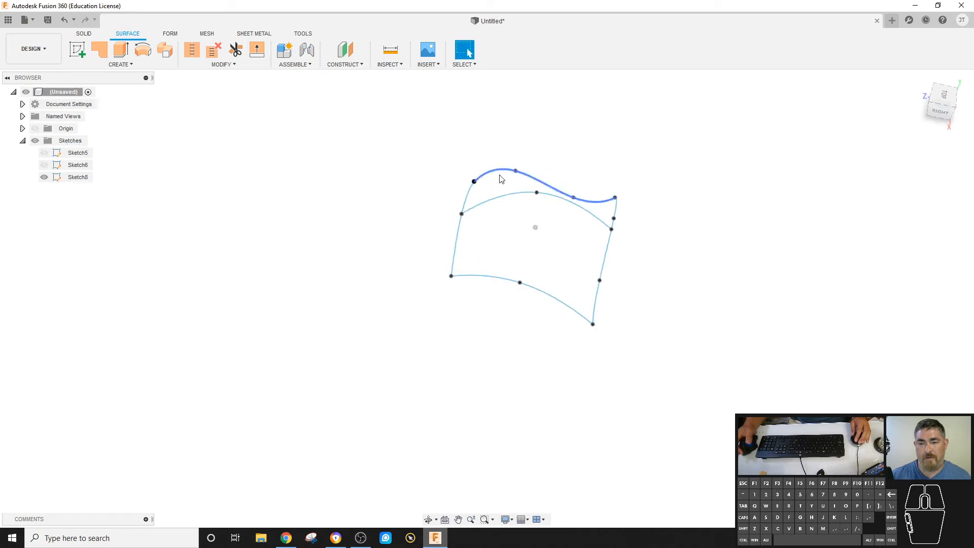
key(m)
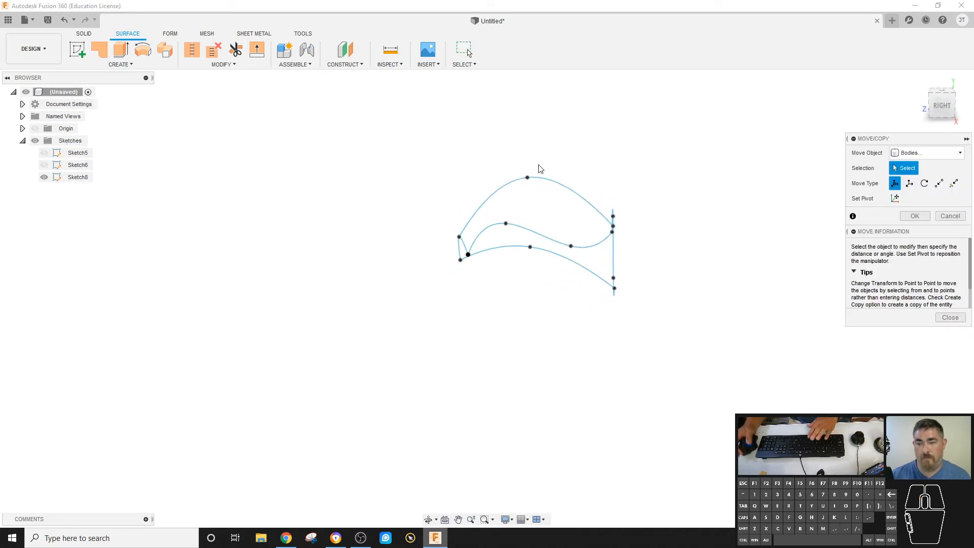
click(528, 178)
mouse_move(527, 148)
mouse_down()
mouse_move(527, 166)
mouse_move(526, 153)
mouse_up()
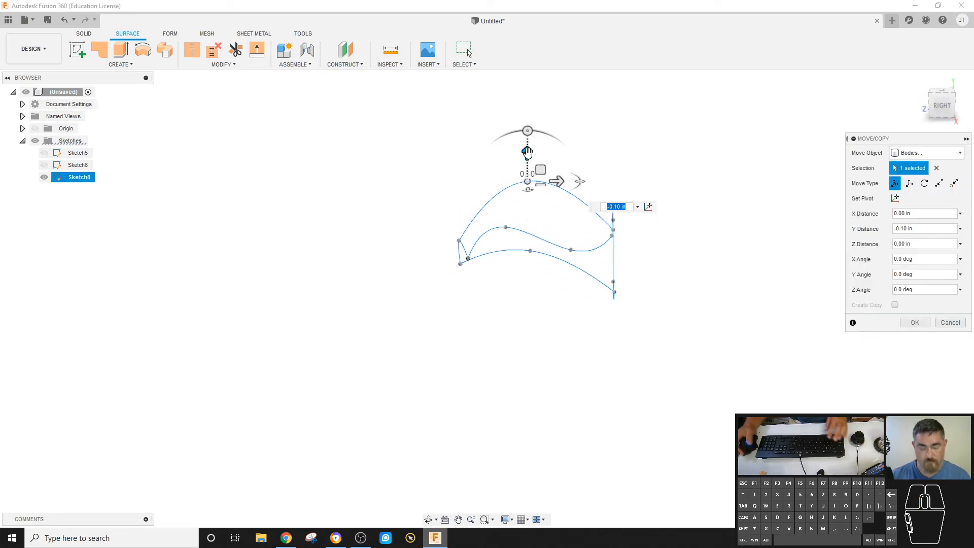
key(Escape)
- Reopen the 3D sketch and lower the crossing spline's middle fit point by 0.5 in
double_click(76, 177)
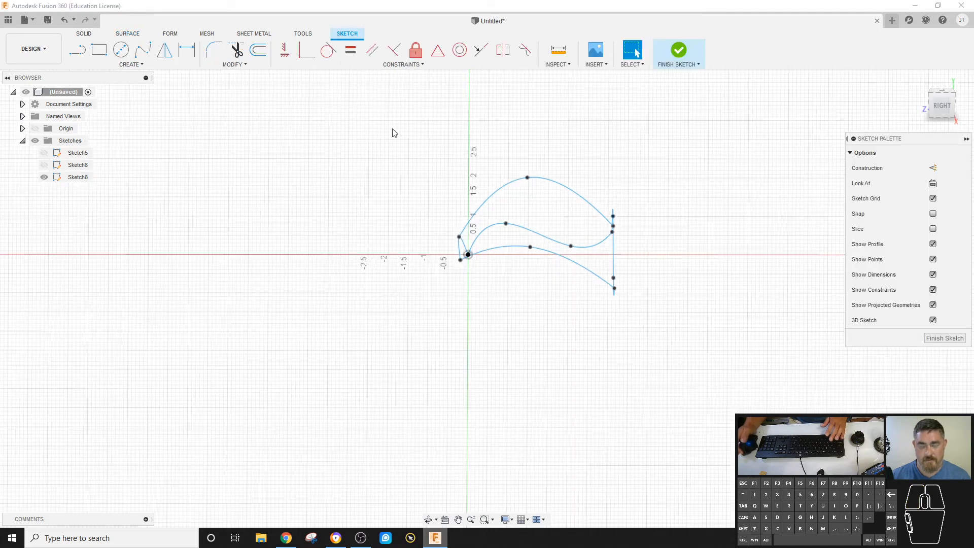
key(m)
click(527, 178)
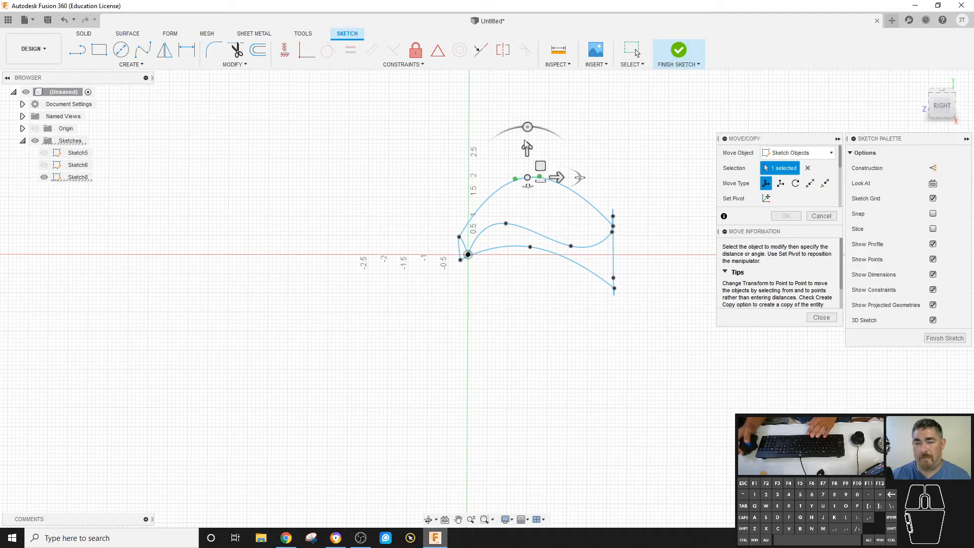
drag(527, 148, 526, 167)
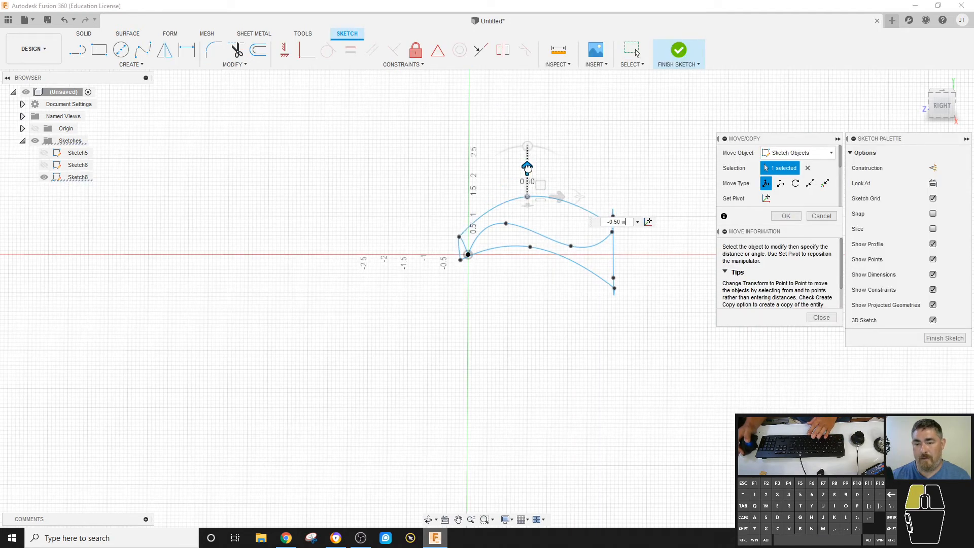
click(819, 216)
- Sketch a second crossing spline from the third spline's middle fit point through the arch's peak to the first spline, and finish the sketch
mouse_move(794, 217)
shift+middle_down()
mouse_move(630, 161)
mouse_move(369, 269)
mouse_move(390, 225)
mouse_move(239, 124)
mouse_move(86, 57)
shift+middle_up()
click(142, 49)
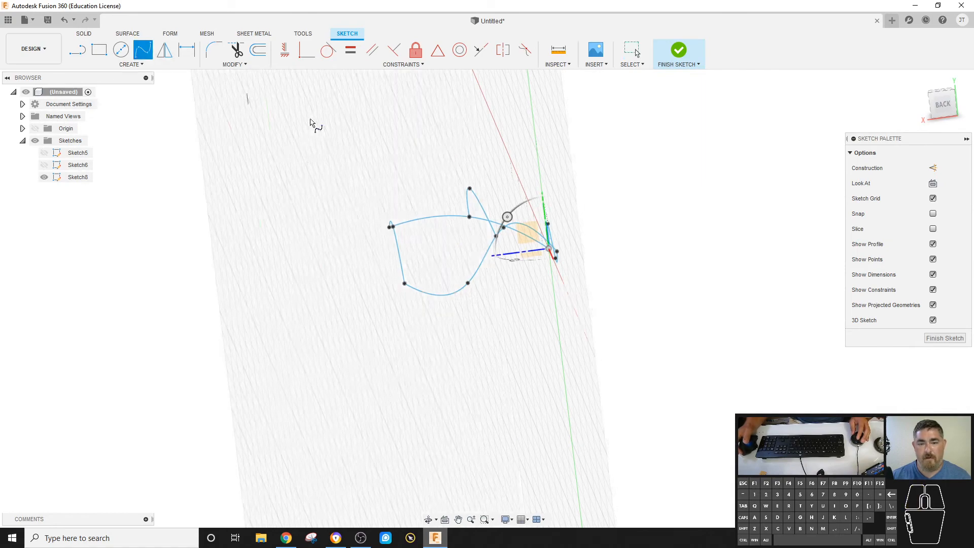
mouse_move(315, 123)
shift+middle_down()
mouse_move(610, 269)
mouse_move(446, 288)
mouse_move(455, 223)
mouse_move(482, 211)
mouse_move(433, 201)
mouse_move(443, 200)
shift+middle_up()
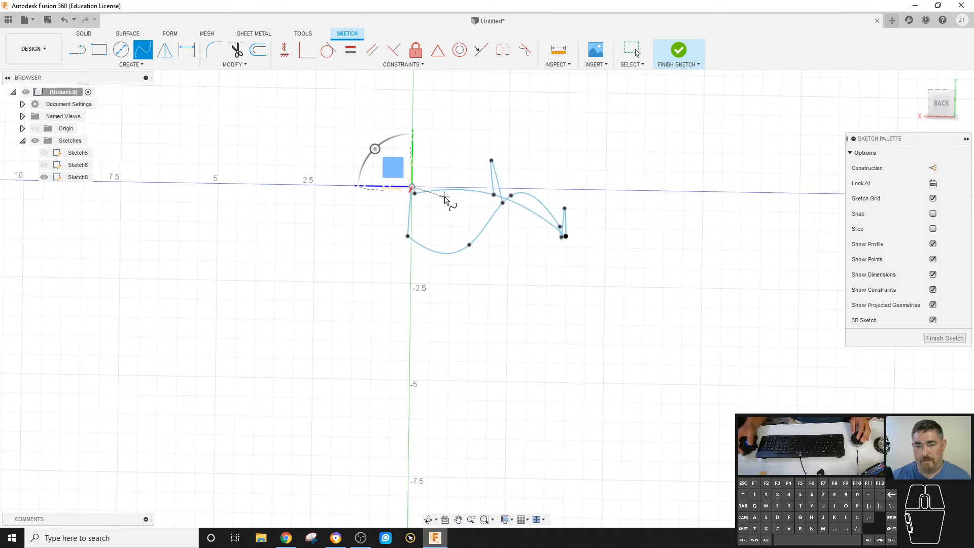
mouse_move(491, 161)
shift+middle_down()
mouse_move(526, 163)
mouse_move(555, 215)
mouse_move(648, 161)
mouse_move(643, 152)
shift+middle_up()
right_click(643, 153)
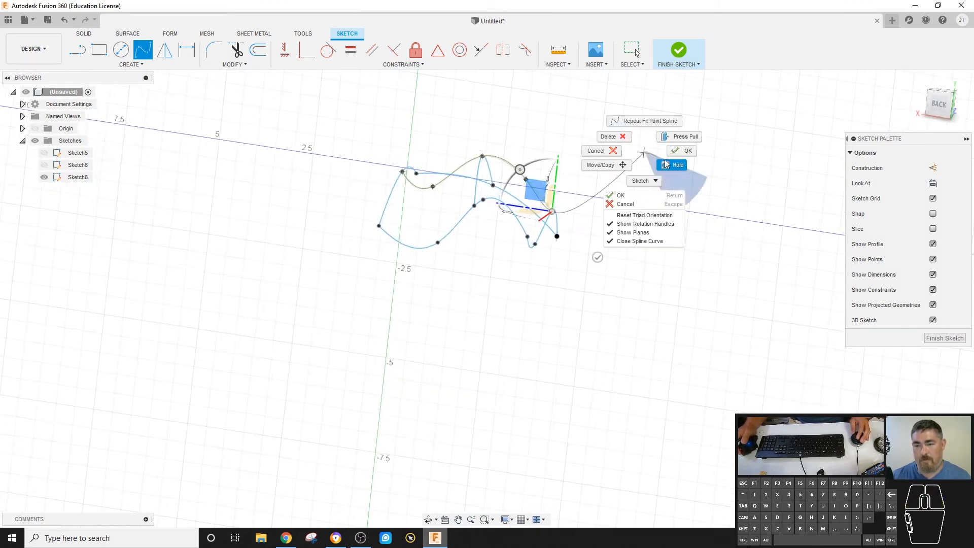
click(672, 155)
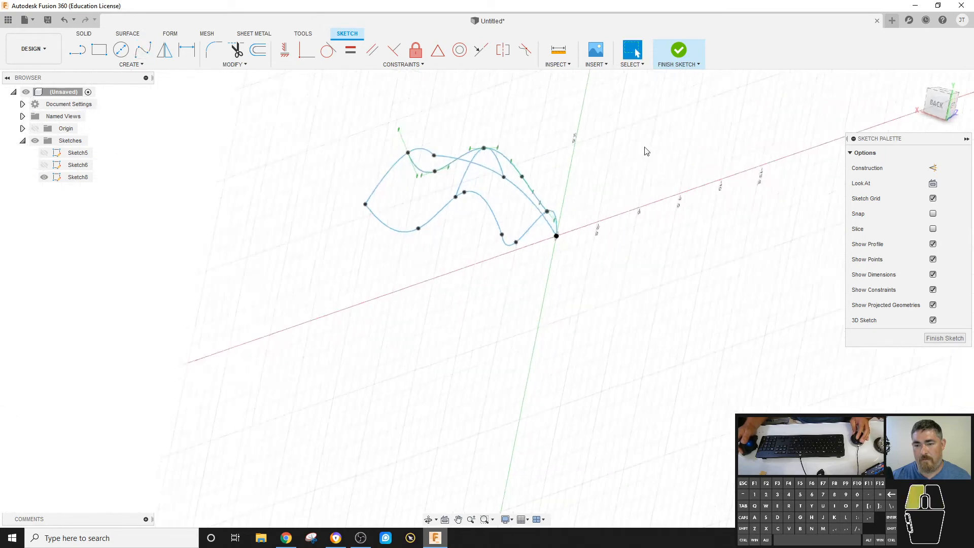
click(681, 52)
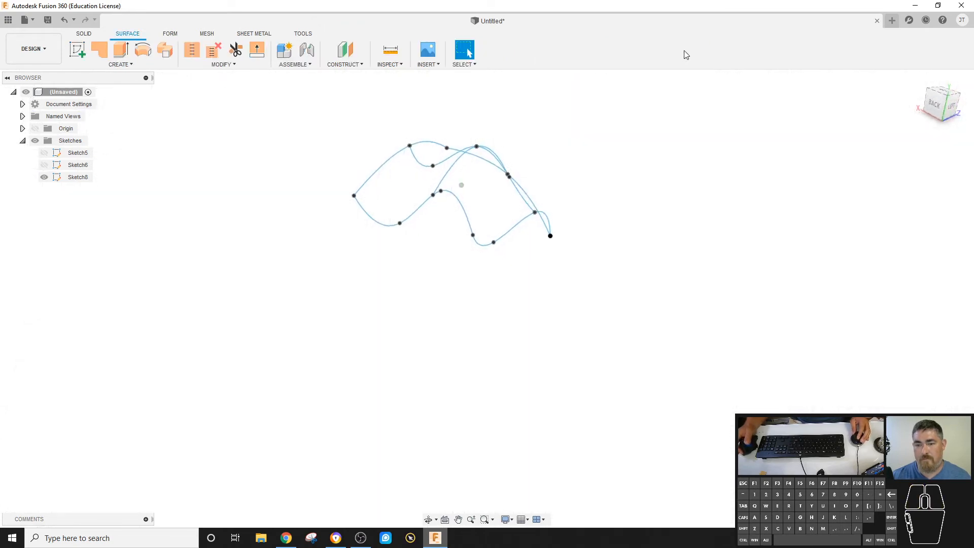
- Patch the four-spline boundary as a new body, using both crossing splines as interior rails
click(118, 64)
click(84, 161)
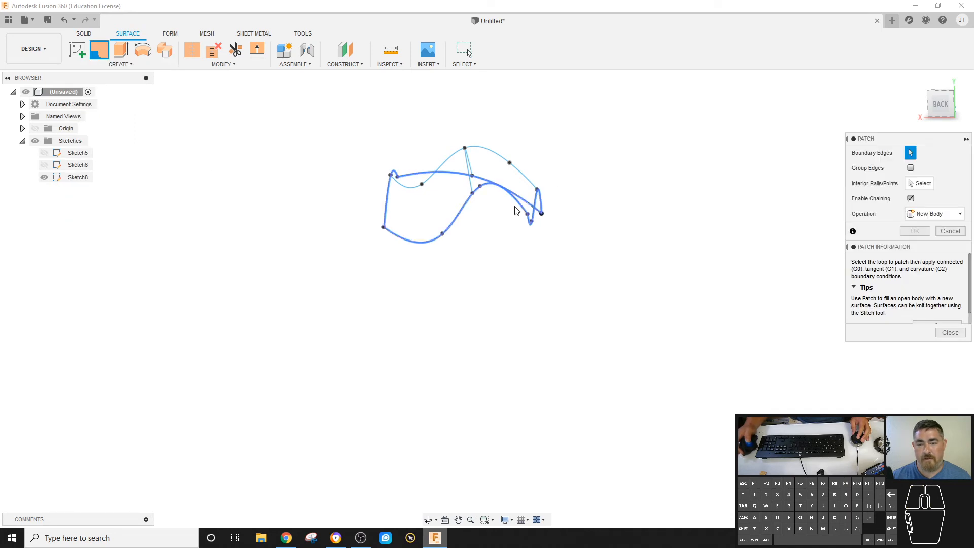
click(468, 206)
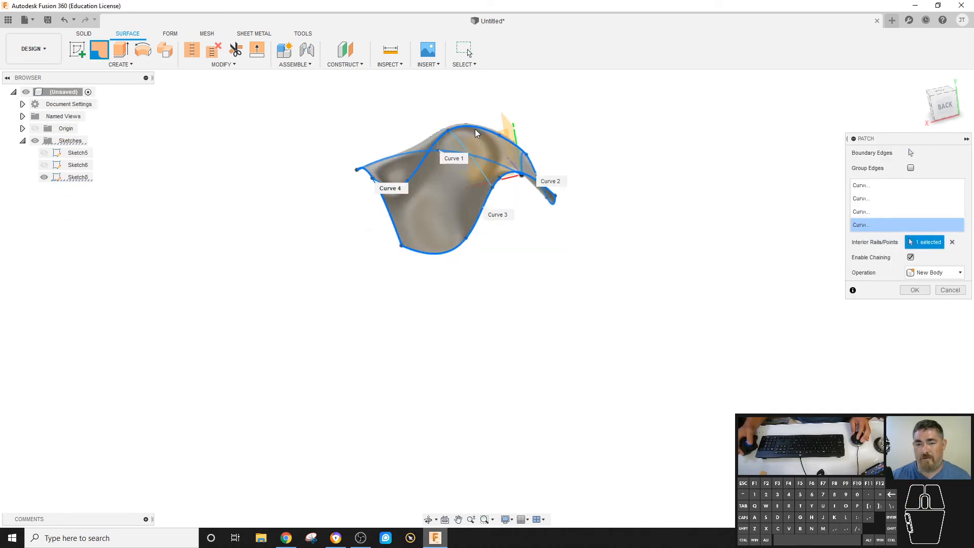
click(471, 153)
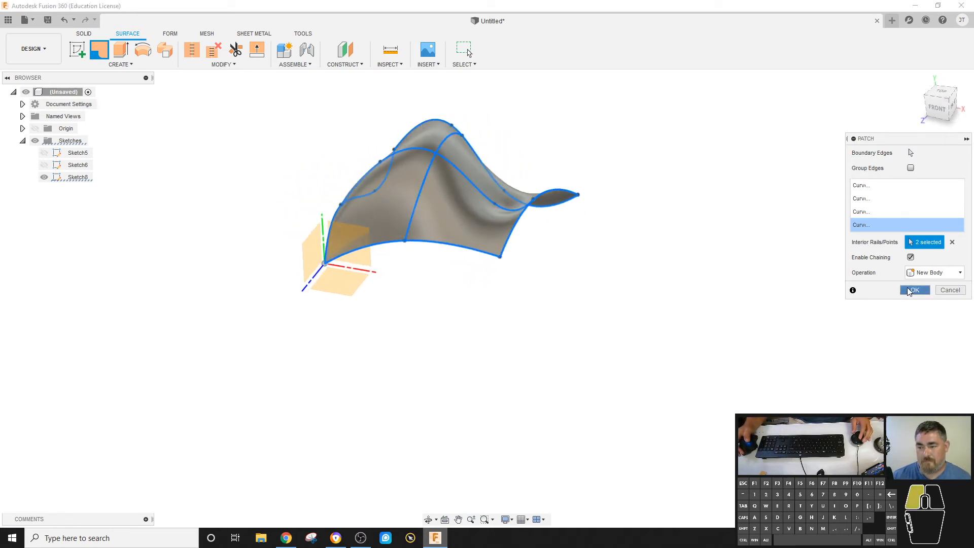
click(914, 289)
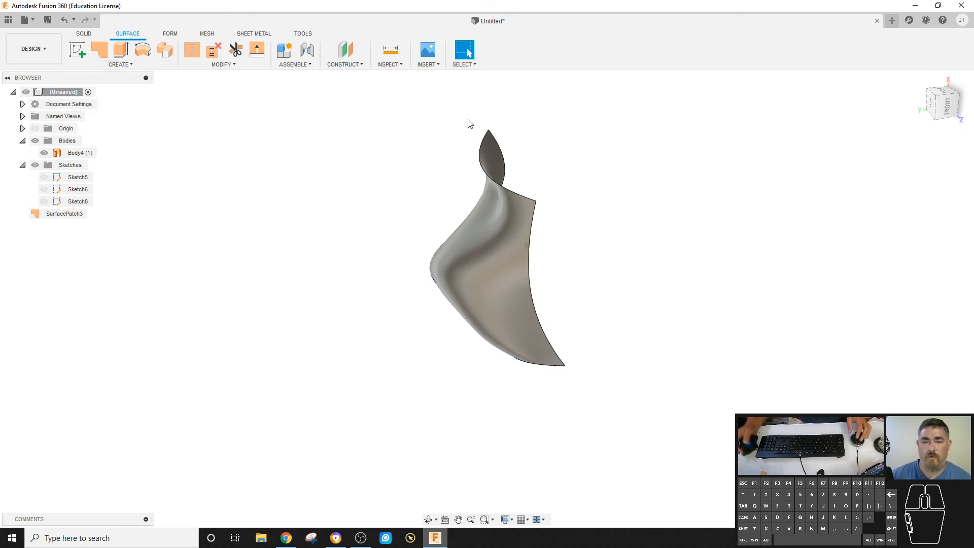
- Thicken the patched surface by -0.20 in on one side as a new body
click(109, 66)
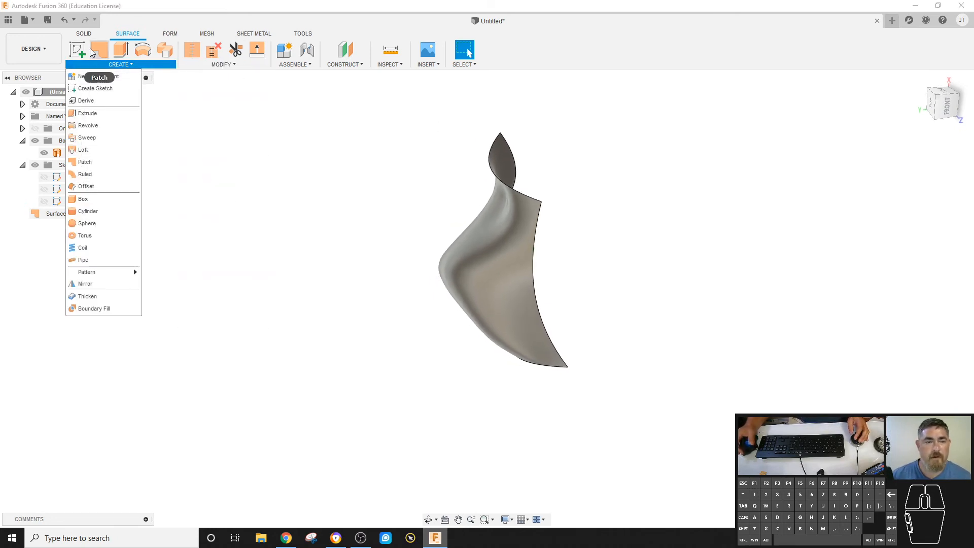
click(84, 35)
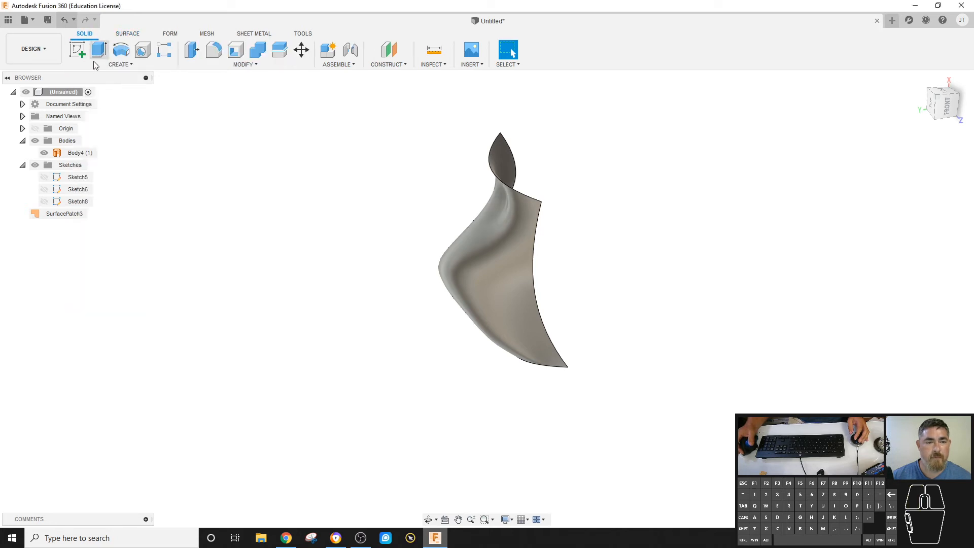
click(118, 65)
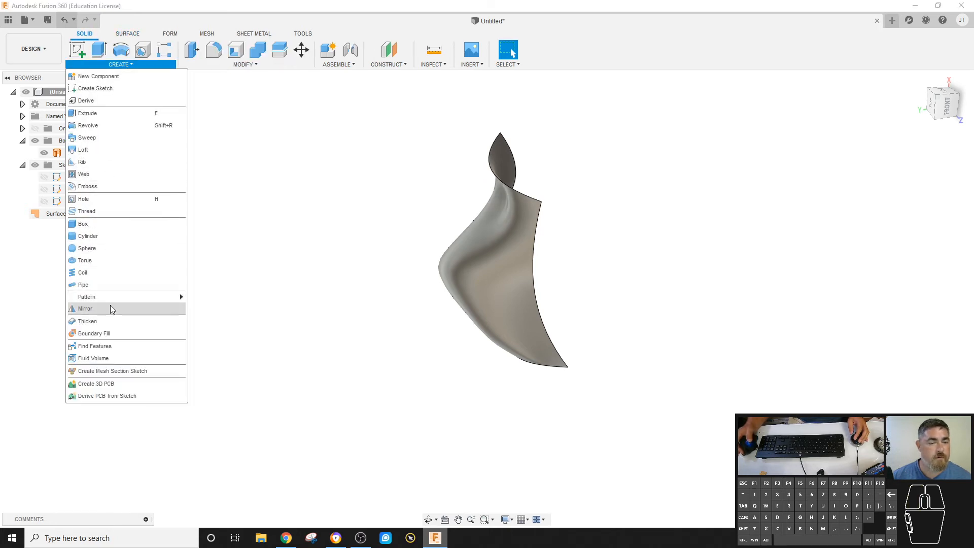
click(109, 321)
click(518, 249)
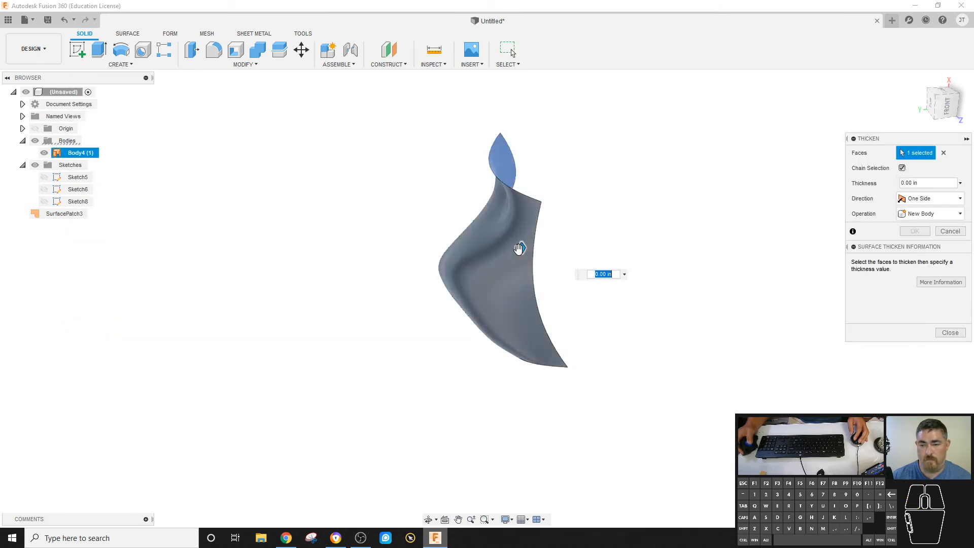
drag(518, 249, 537, 247)
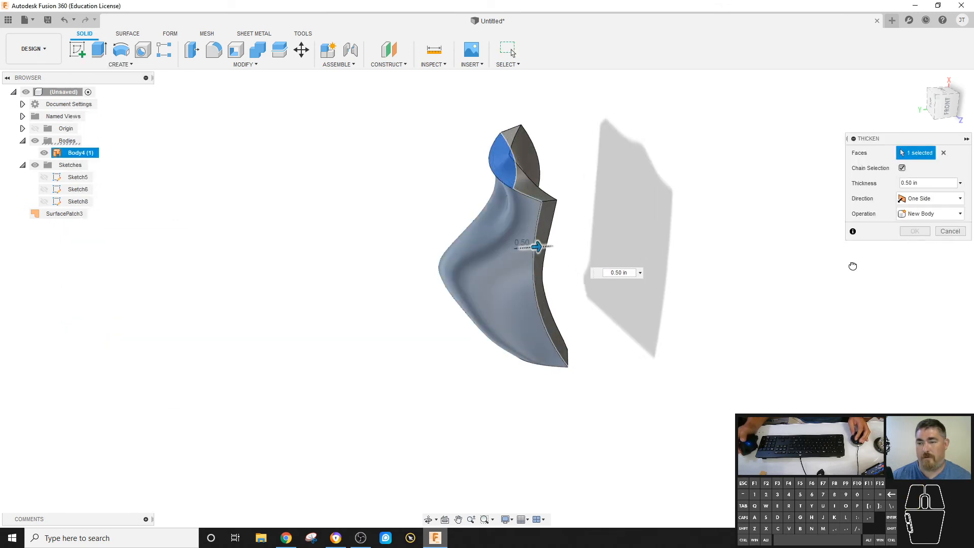
drag(852, 267, 637, 251)
drag(518, 239, 495, 241)
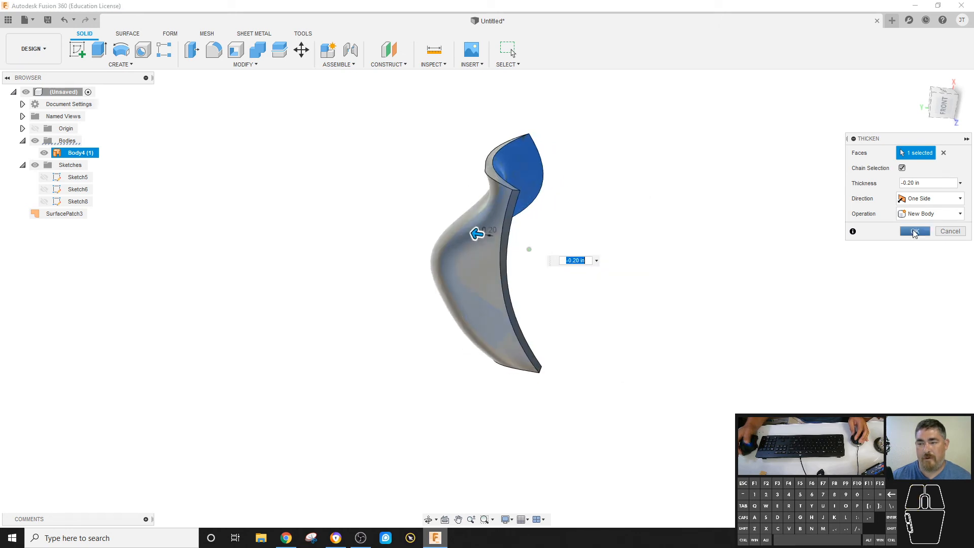
click(901, 231)
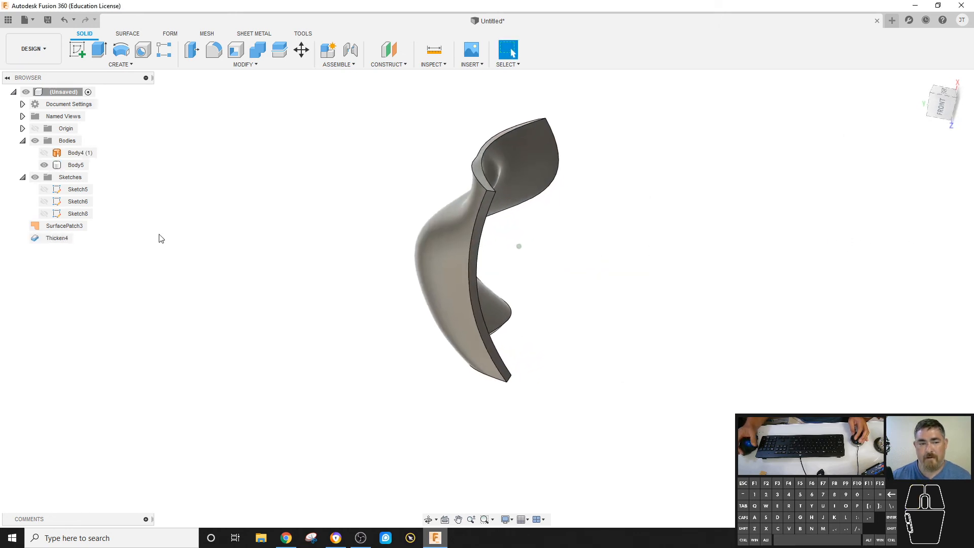
- Examine the thickened body from several sides and undo the thickening
click(78, 165)
click(299, 236)
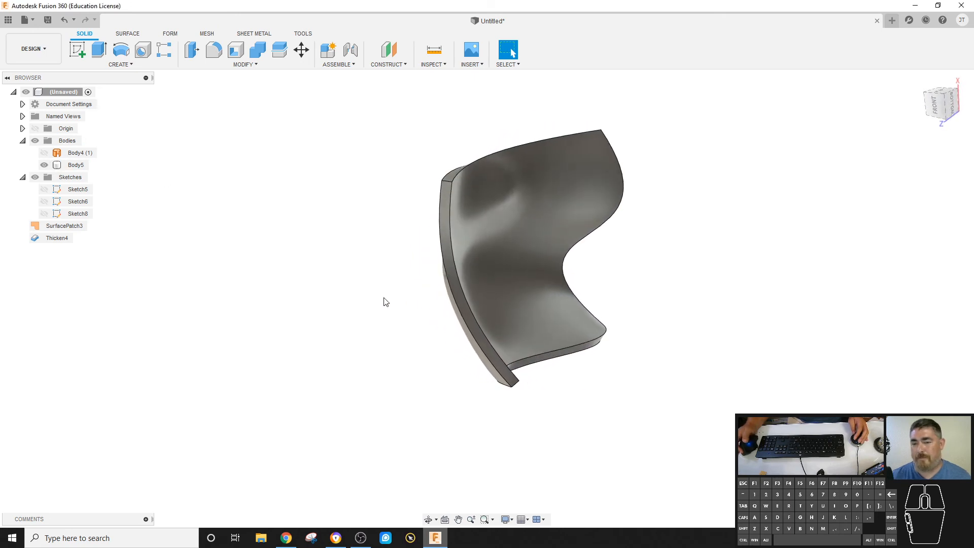
click(426, 220)
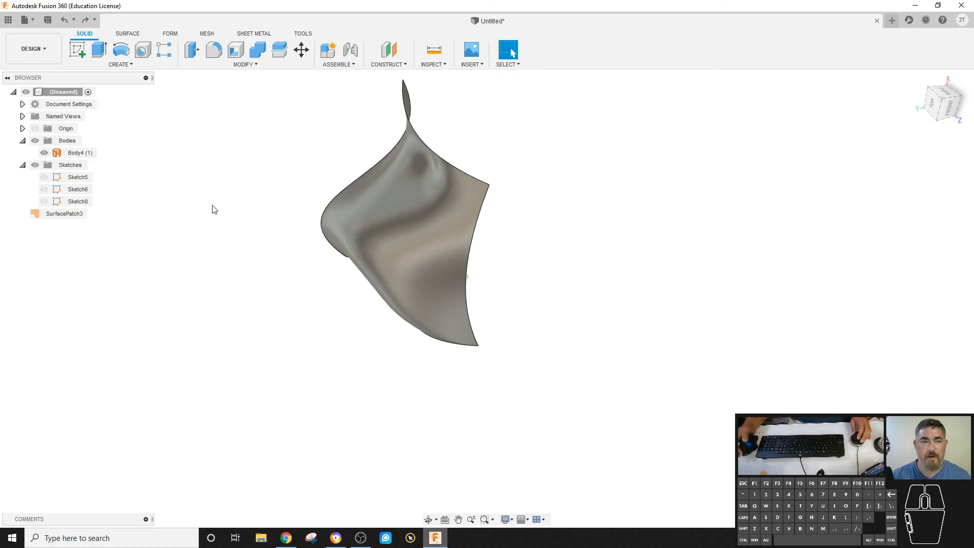
- Start a ruled surface from the patch's front edge using the Normal type, extending it 1.40 in
click(127, 34)
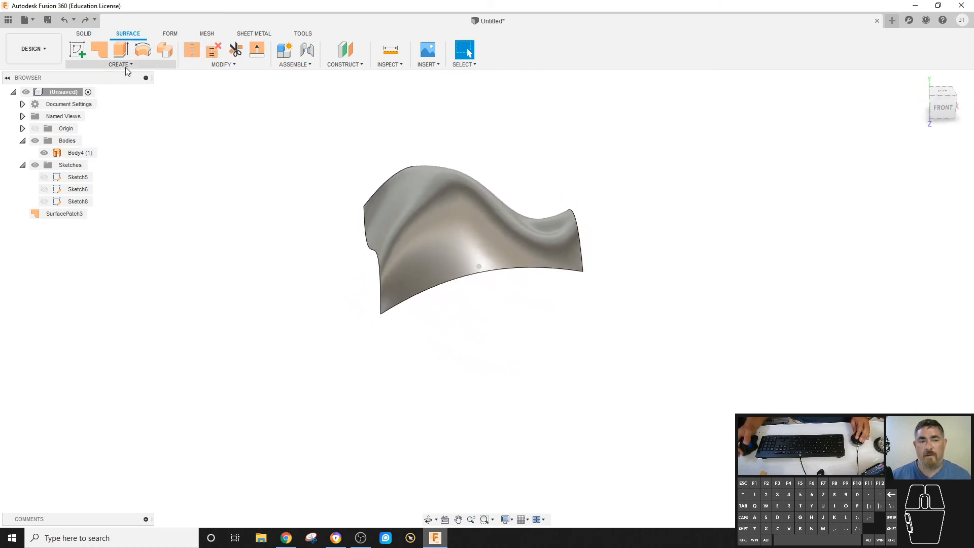
click(120, 64)
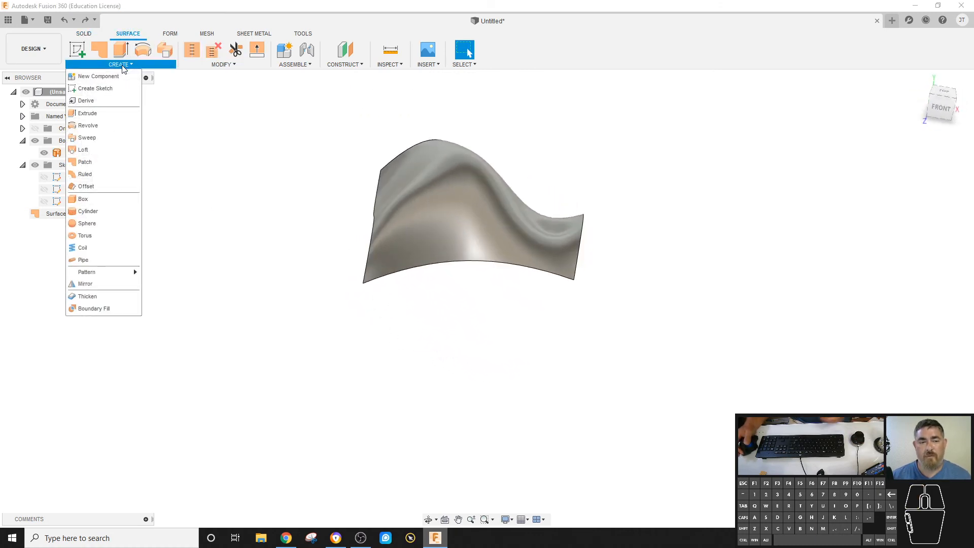
click(85, 174)
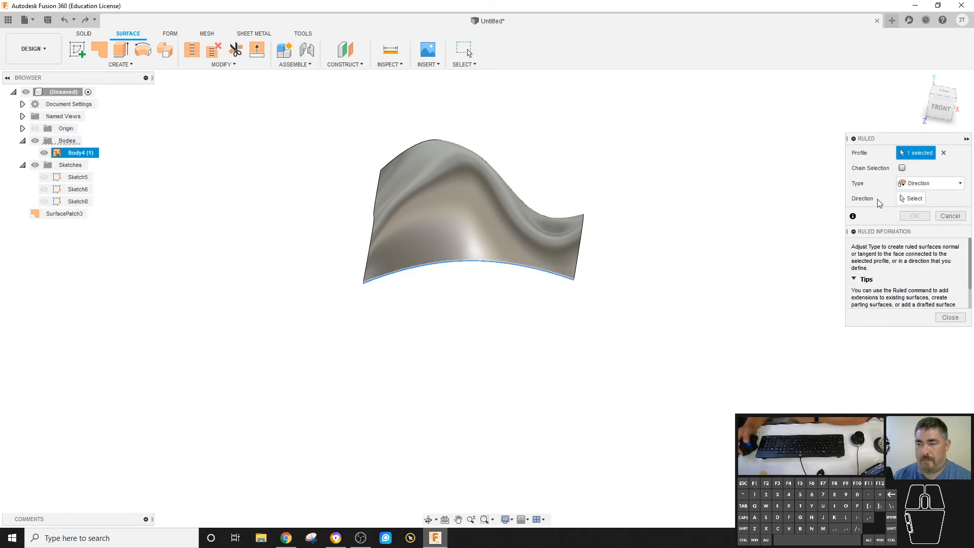
click(930, 186)
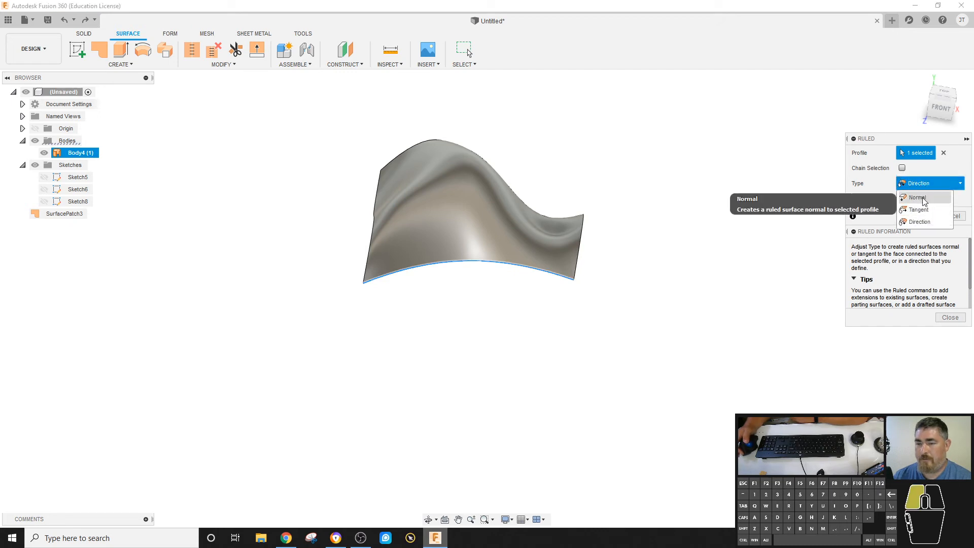
click(925, 199)
drag(563, 282, 555, 304)
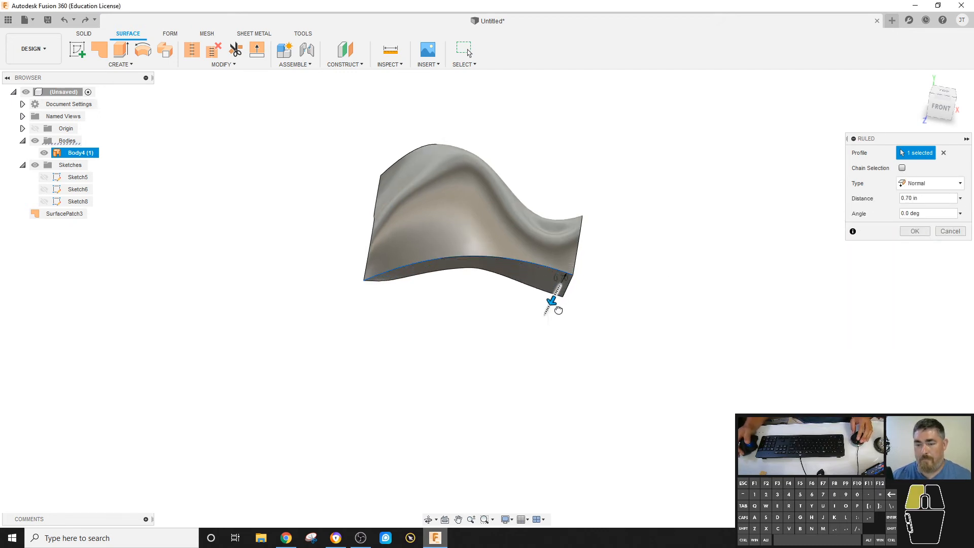
shift+middle_drag(555, 305, 582, 249)
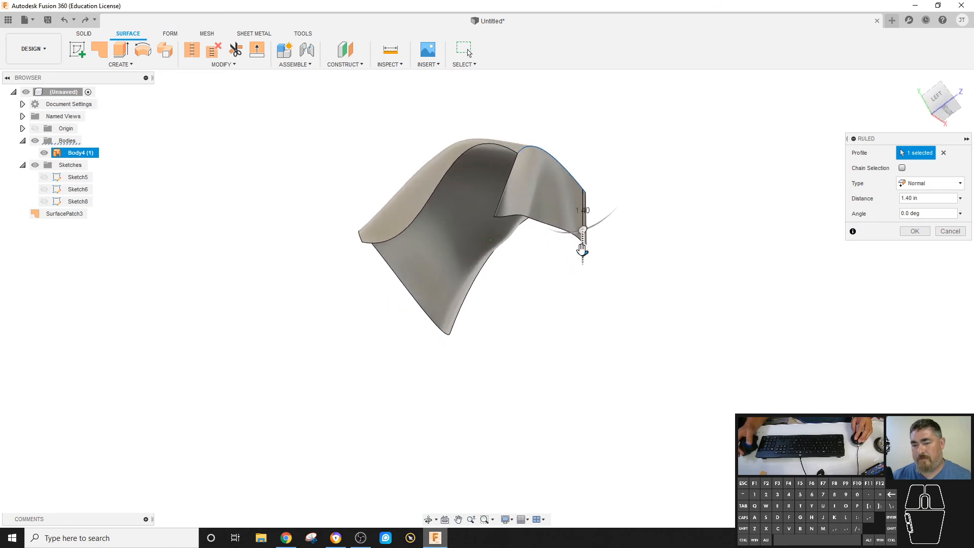
- Try the normal ruled surface at a distance of 1.00 in with angles of 35, 20 and 125 degrees
drag(582, 229, 609, 219)
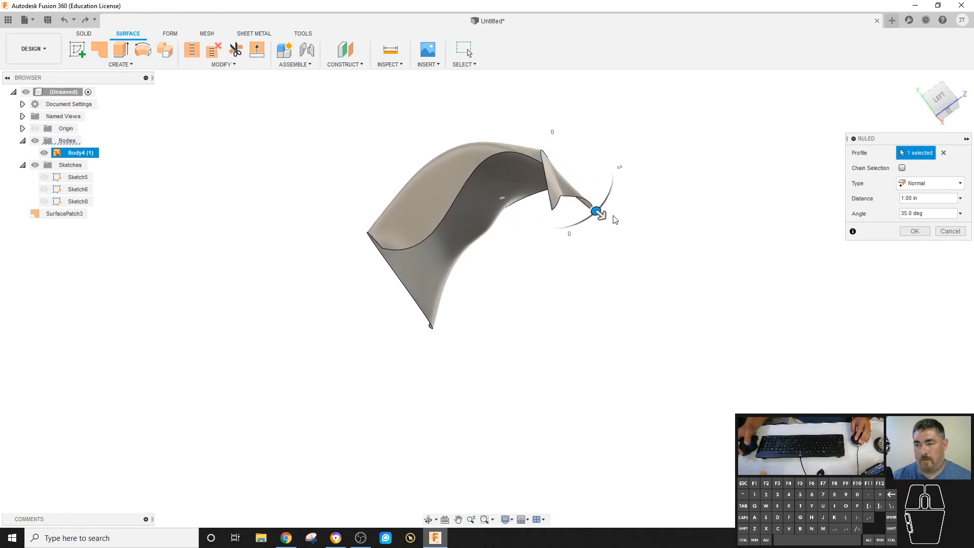
shift+middle_drag(614, 219, 595, 208)
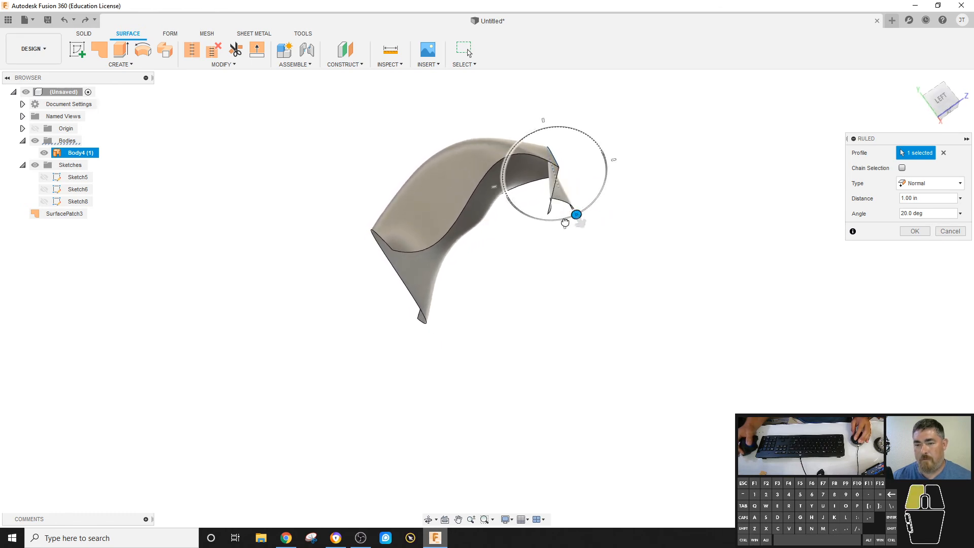
drag(565, 222, 644, 197)
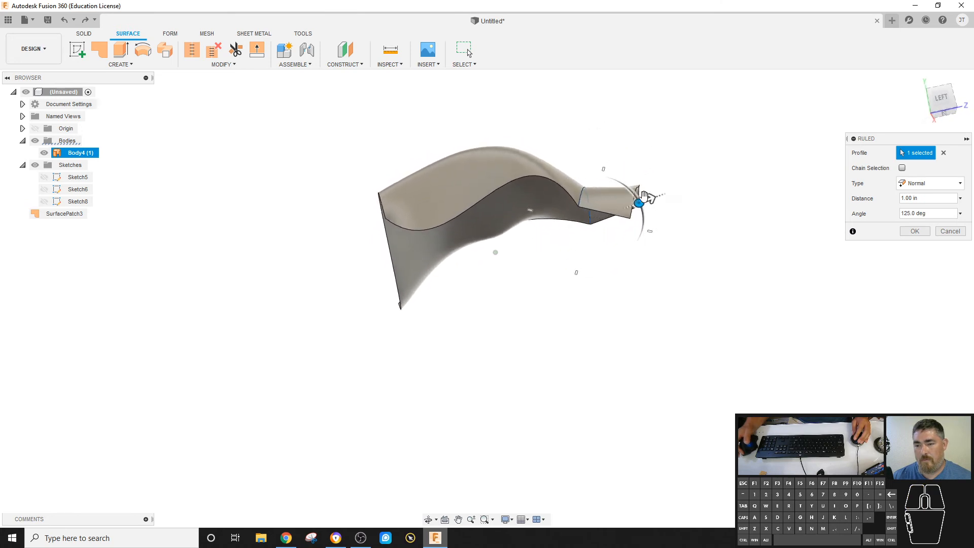
shift+middle_drag(644, 197, 664, 152)
drag(664, 152, 615, 169)
- Switch the ruled surface to Tangent, with a distance of 1.70 in and an angle of 0 degrees
click(911, 185)
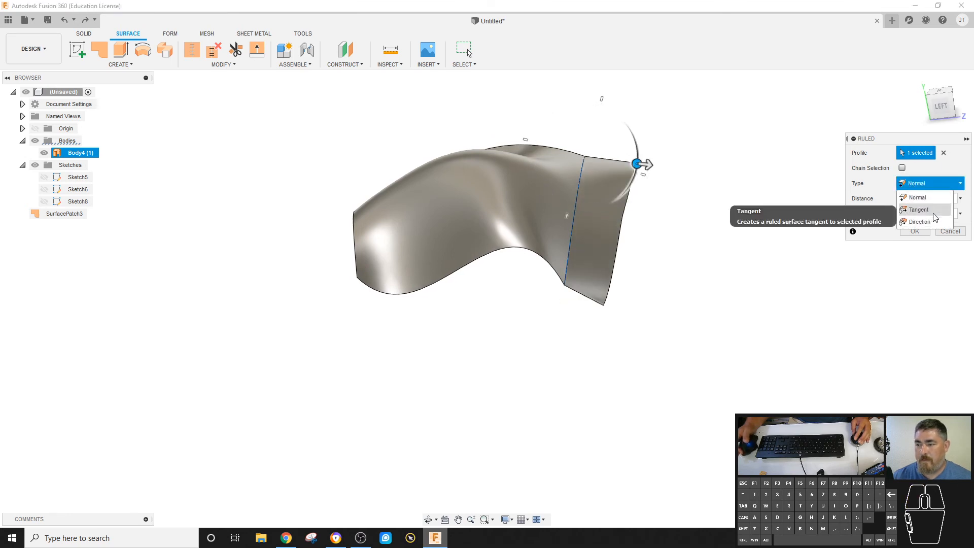
click(919, 210)
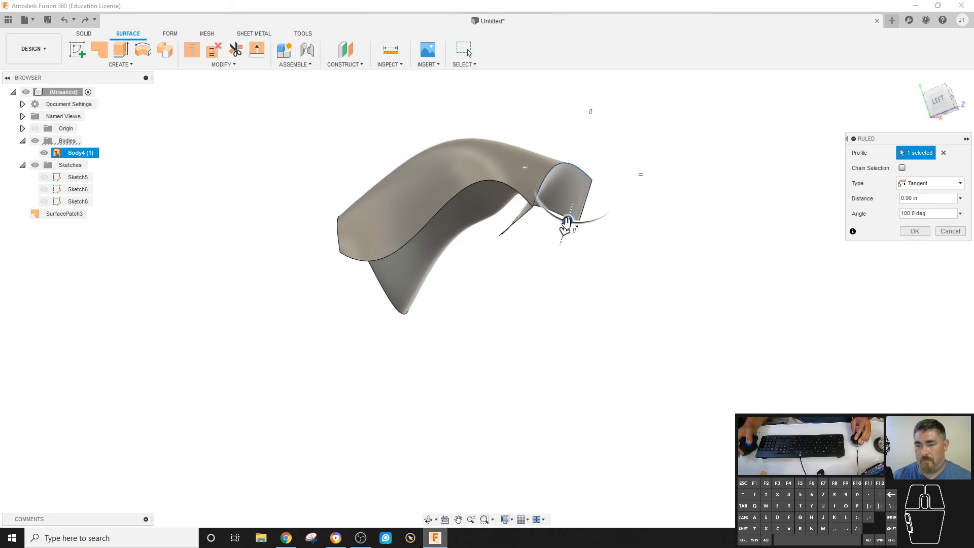
drag(600, 215, 617, 184)
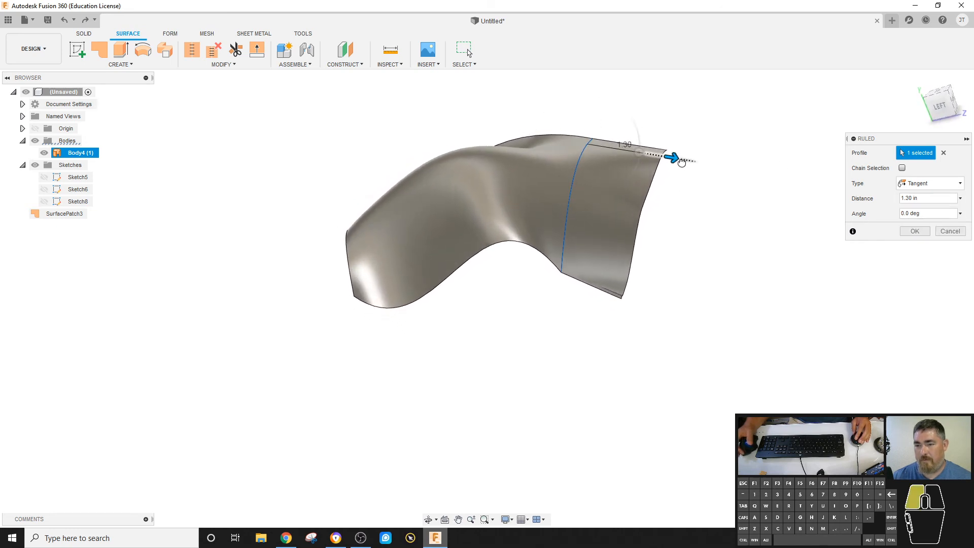
mouse_move(681, 162)
mouse_down()
mouse_move(624, 161)
mouse_move(680, 161)
mouse_up()
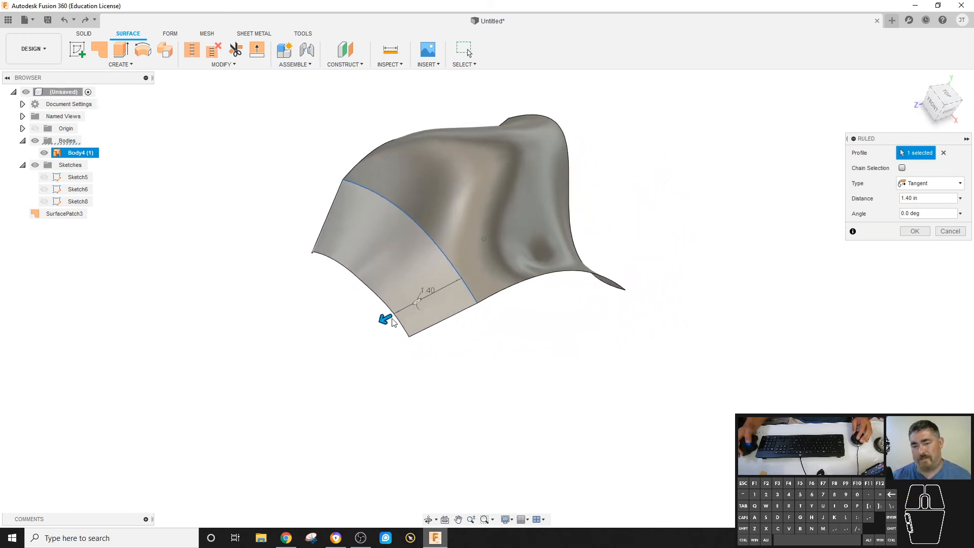
drag(307, 297, 375, 292)
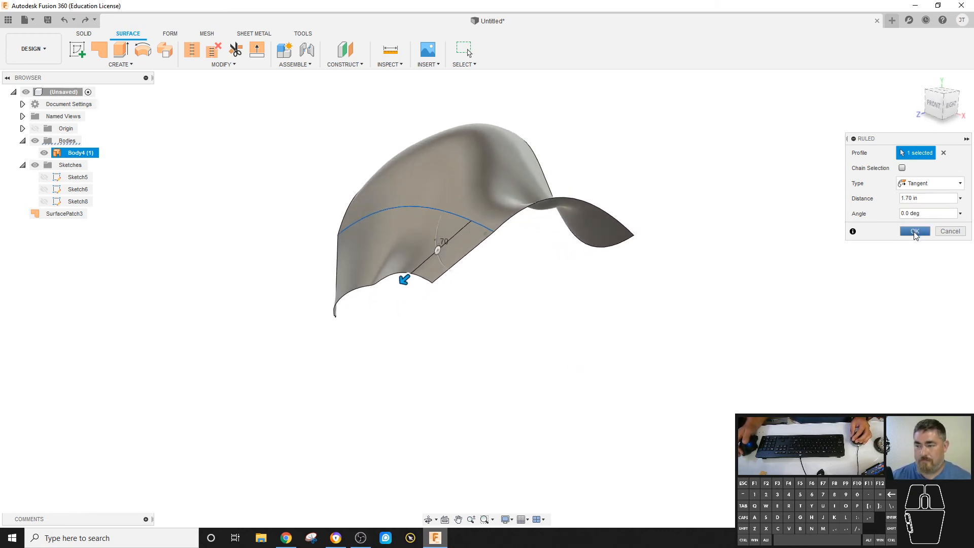
- Try the ruled surface with the Direction type along the Z axis
click(924, 184)
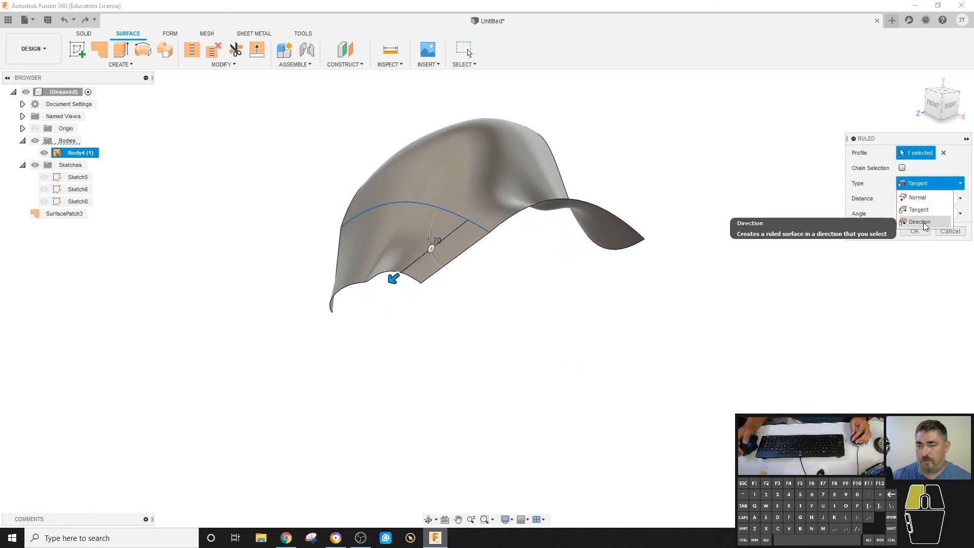
click(921, 222)
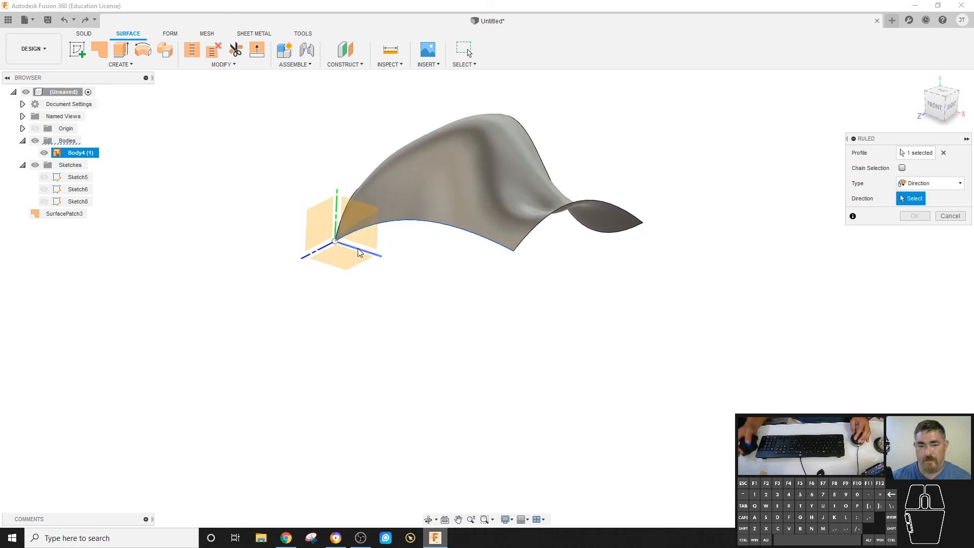
click(318, 252)
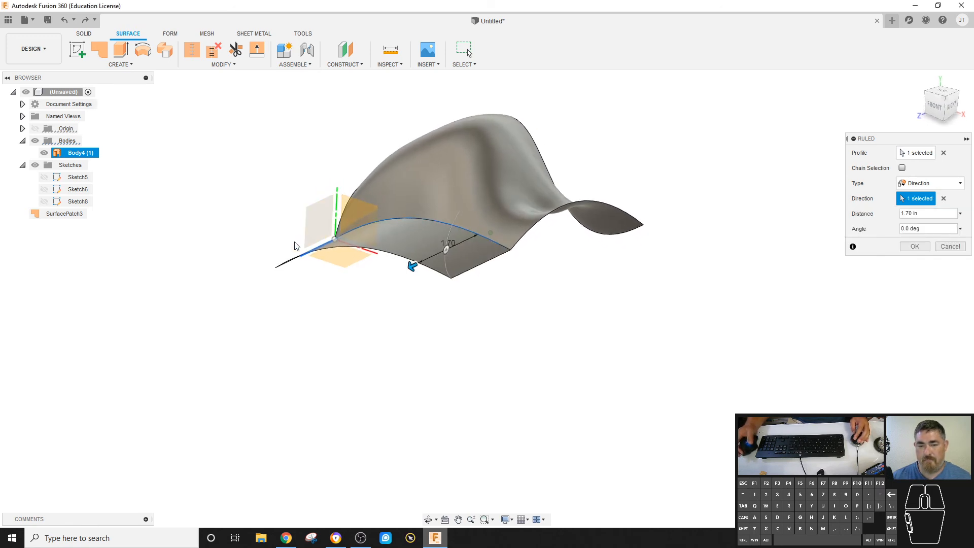
shift+middle_drag(325, 254, 348, 239)
drag(381, 209, 360, 204)
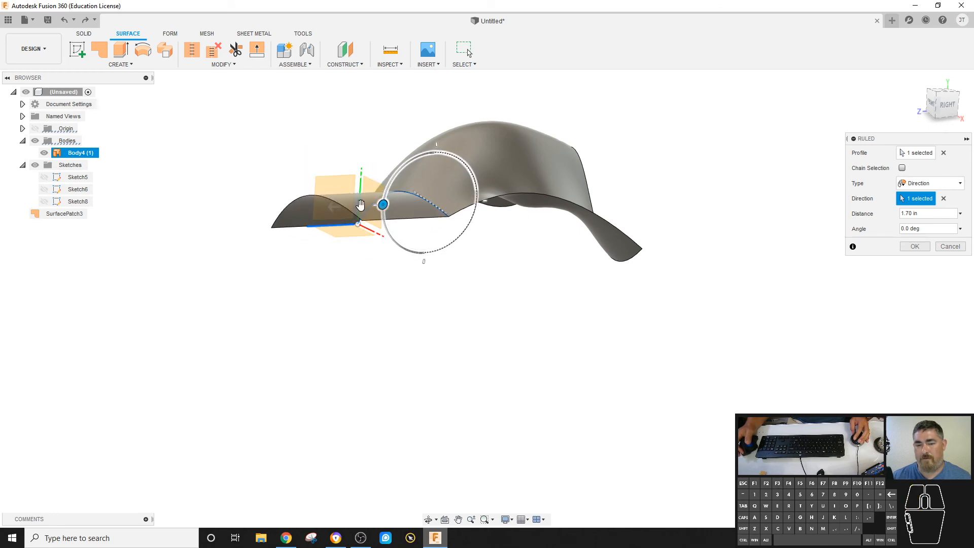
- Return the ruled surface type to Tangent and create the 1.70 in extension at 0 degrees
click(917, 185)
click(918, 213)
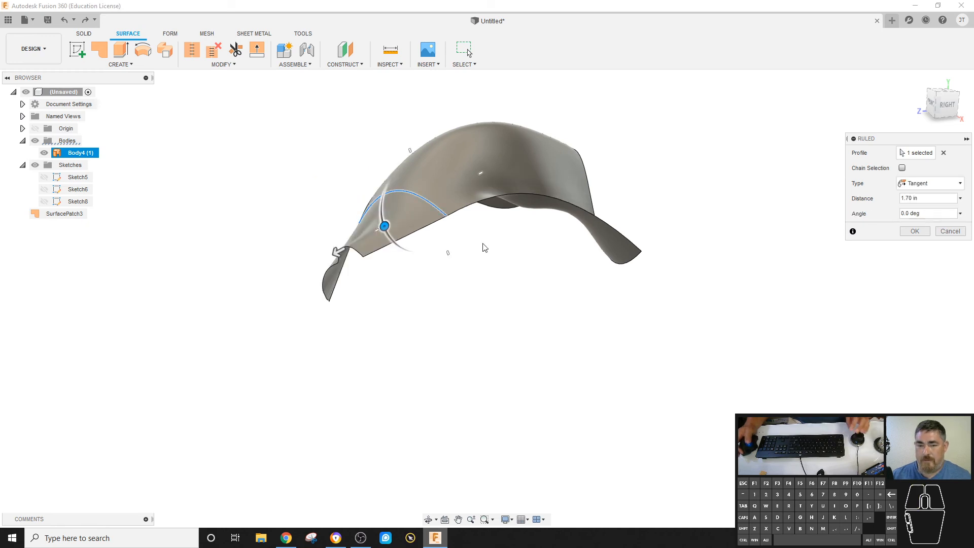
click(914, 232)
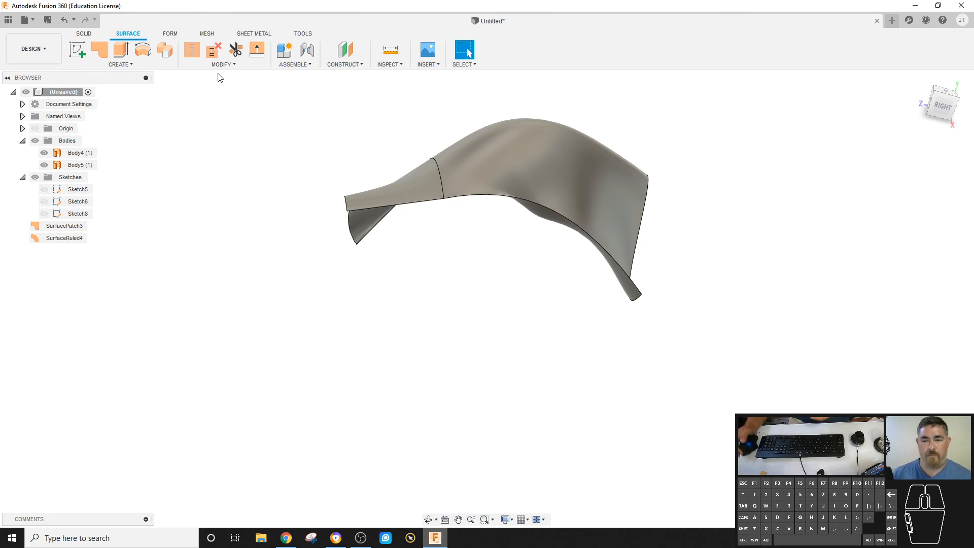
- Try to start a tangent ruled surface from the patch's side edge with chain selection enabled
click(120, 64)
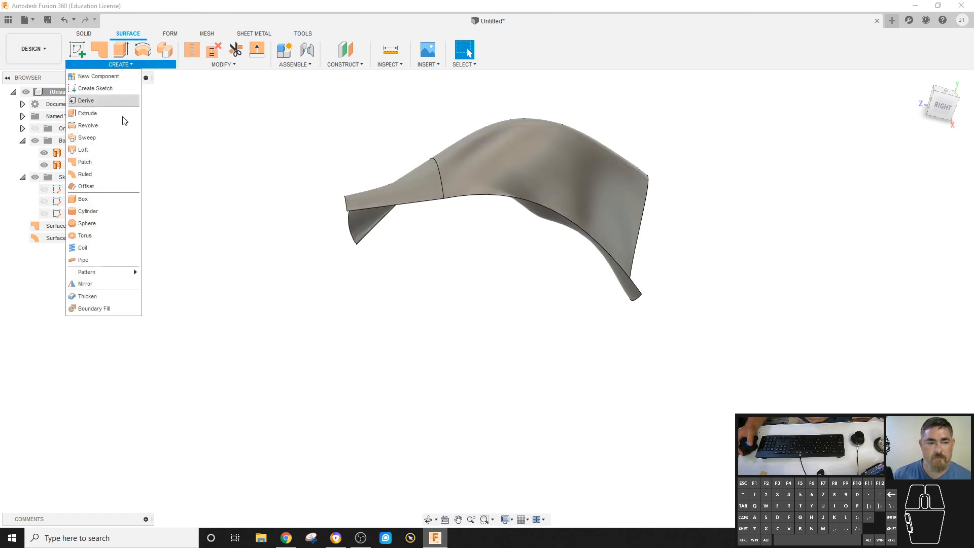
click(85, 174)
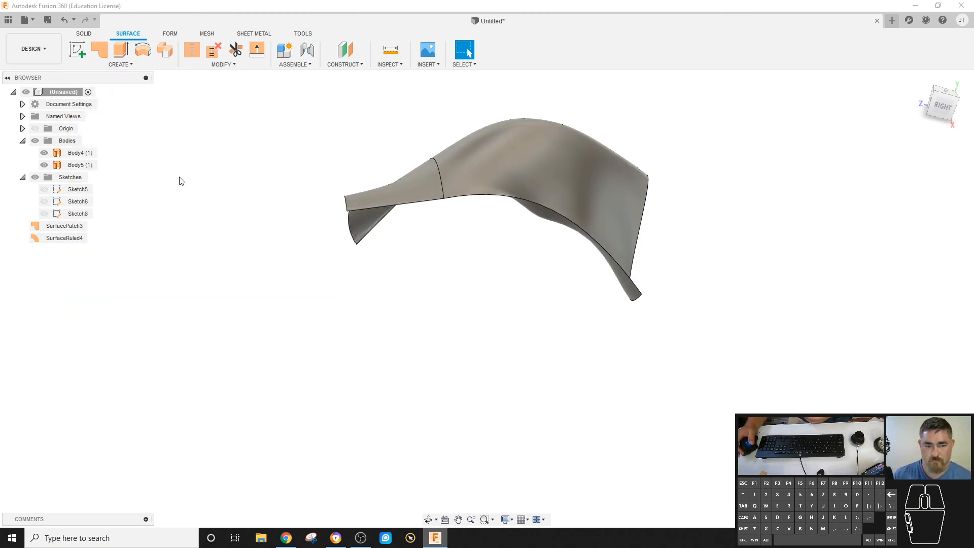
click(497, 197)
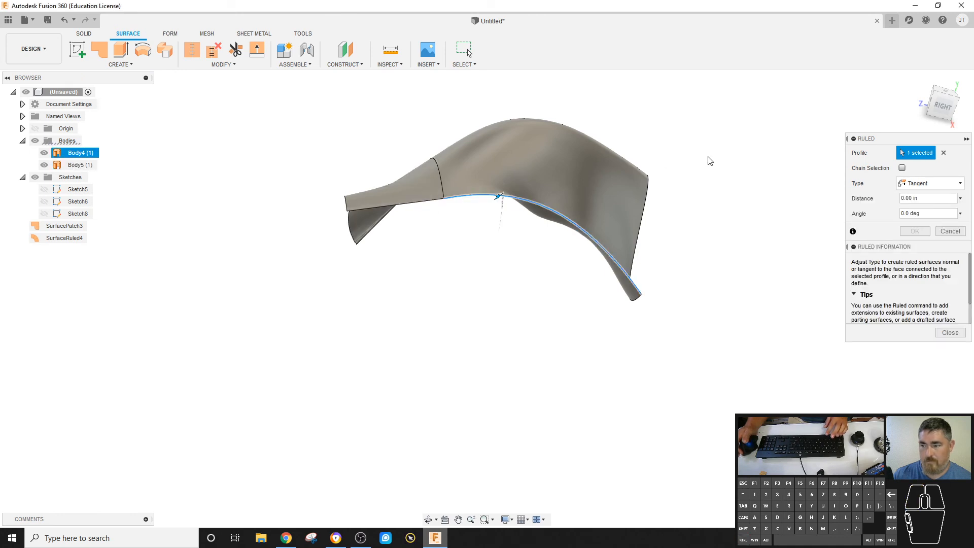
click(902, 168)
click(454, 200)
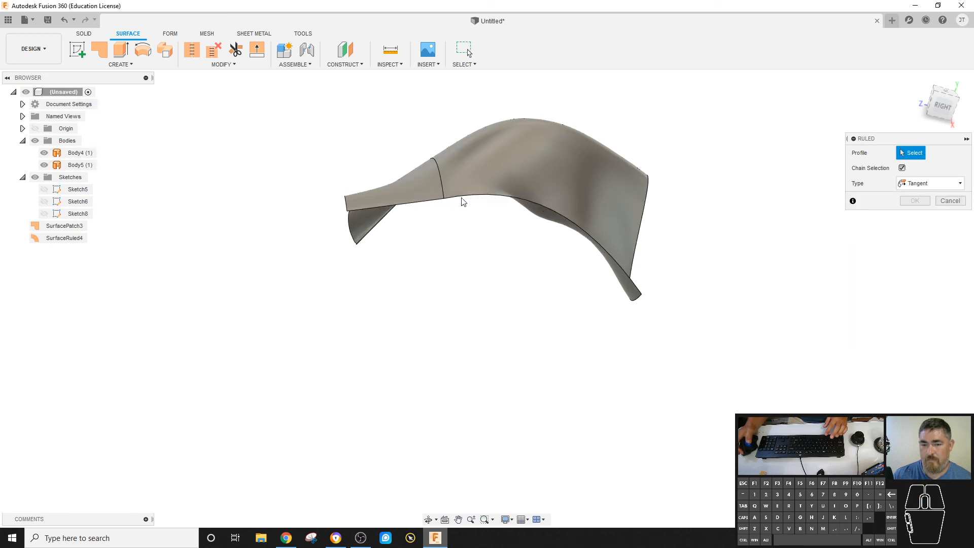
click(462, 201)
click(469, 201)
click(902, 168)
key(Escape)
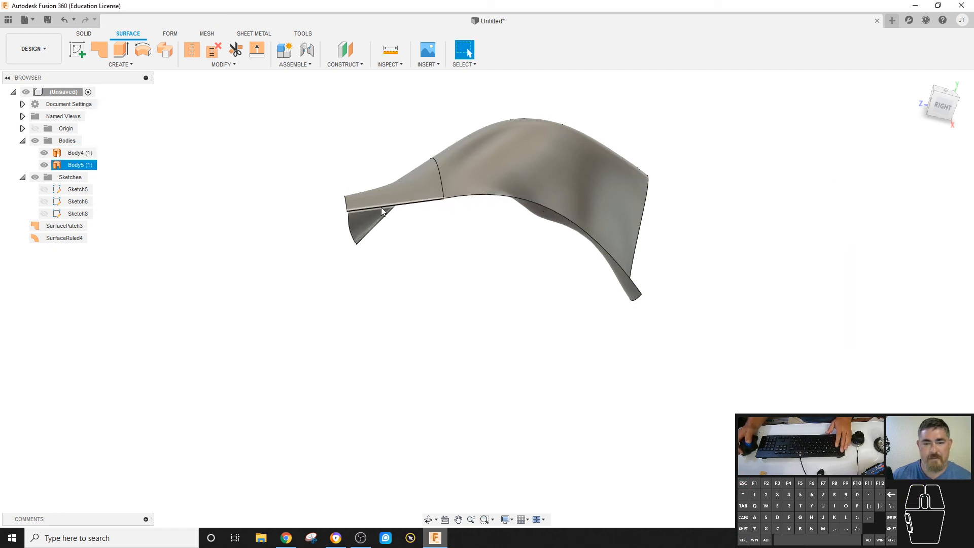
- Stitch the patch surface and its tangent ruled extension into a single surface body
click(428, 190)
click(478, 174)
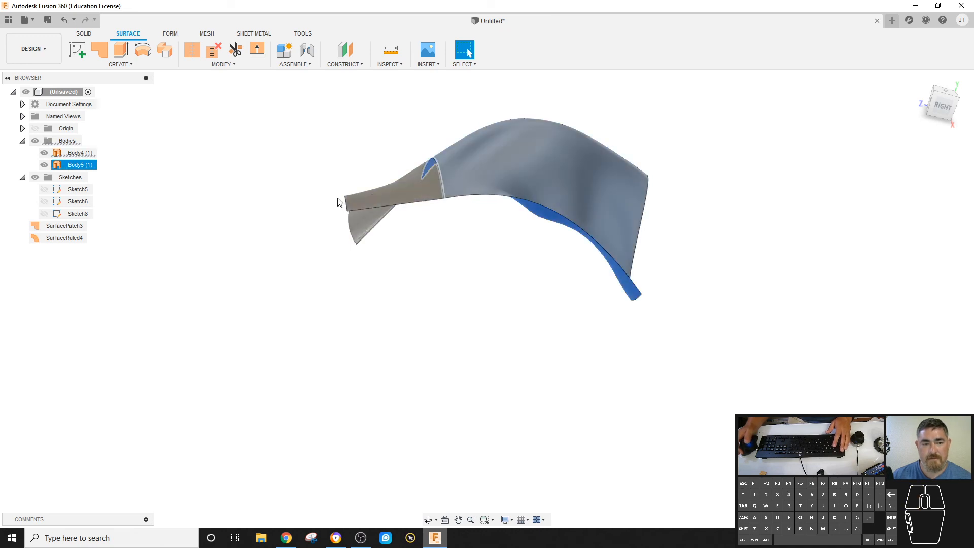
click(81, 153)
click(82, 166)
click(240, 130)
shift+middle_drag(240, 130, 242, 69)
click(223, 64)
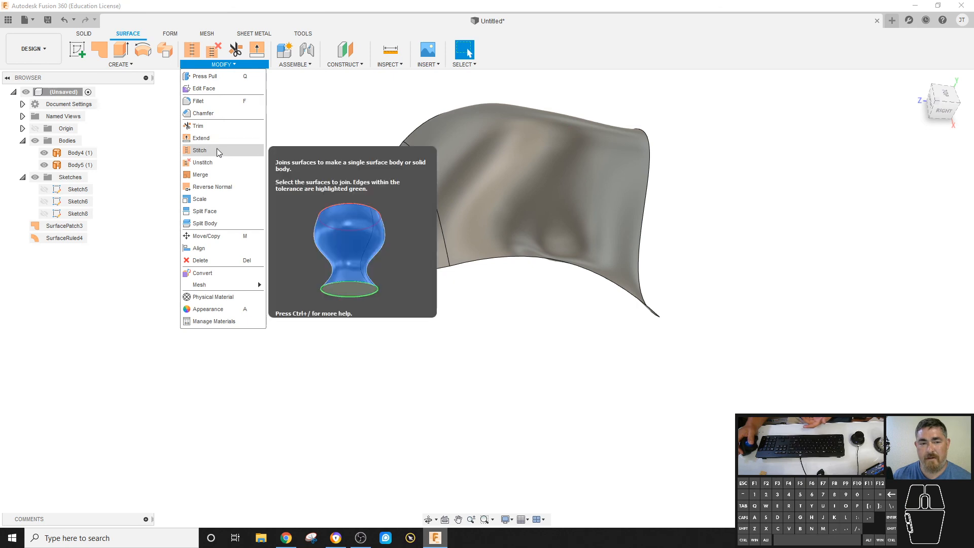
click(217, 150)
click(409, 202)
click(507, 198)
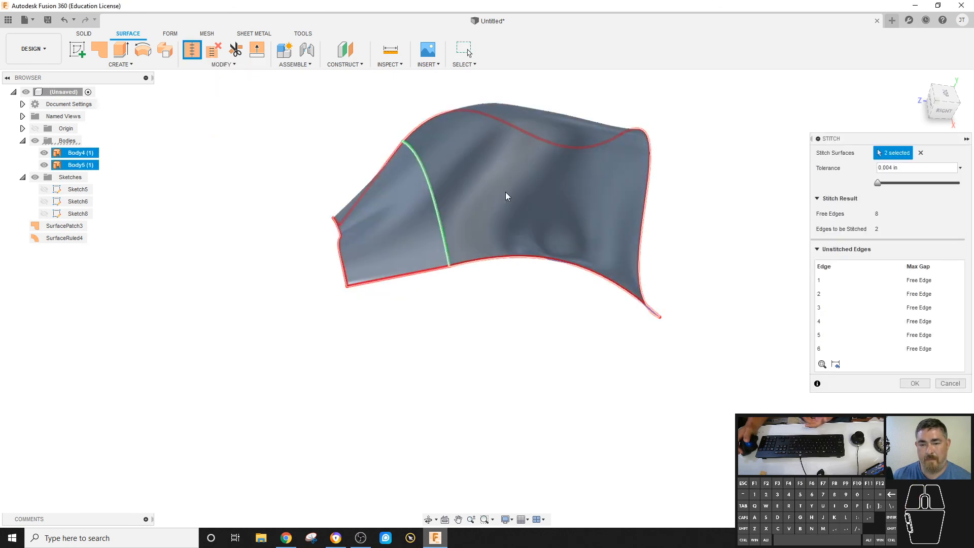
click(908, 384)
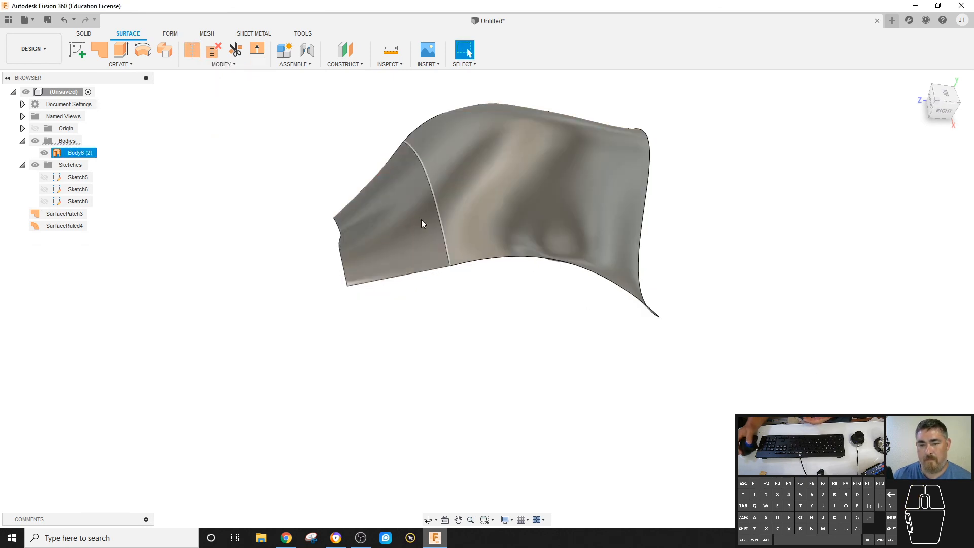
- Start a ruled surface from the stitched body's entire outer boundary, with chain selection enabled
click(419, 271)
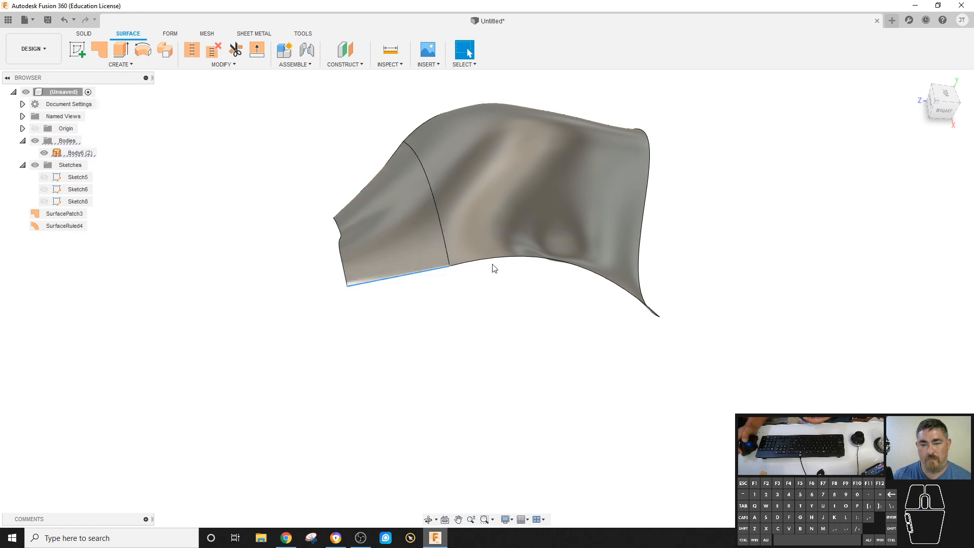
click(217, 60)
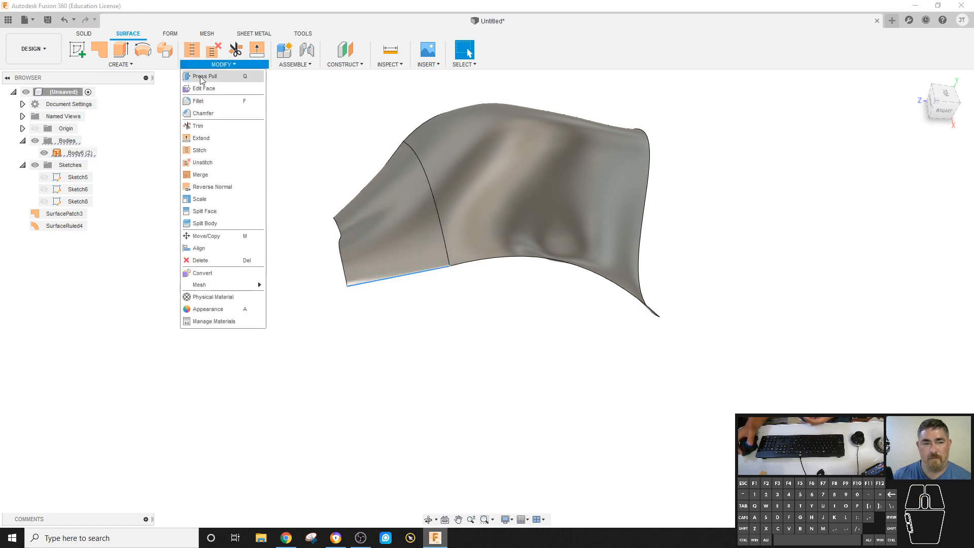
click(120, 64)
click(85, 174)
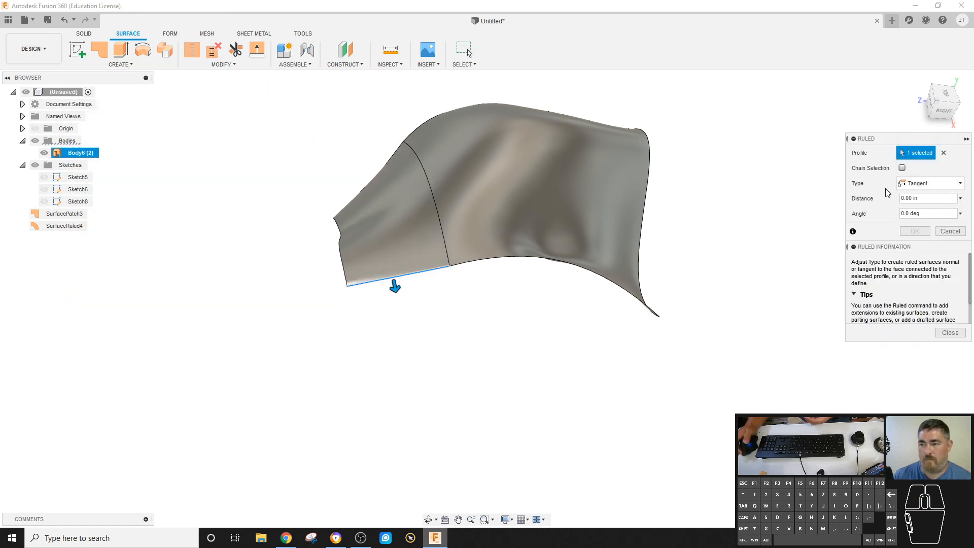
click(565, 265)
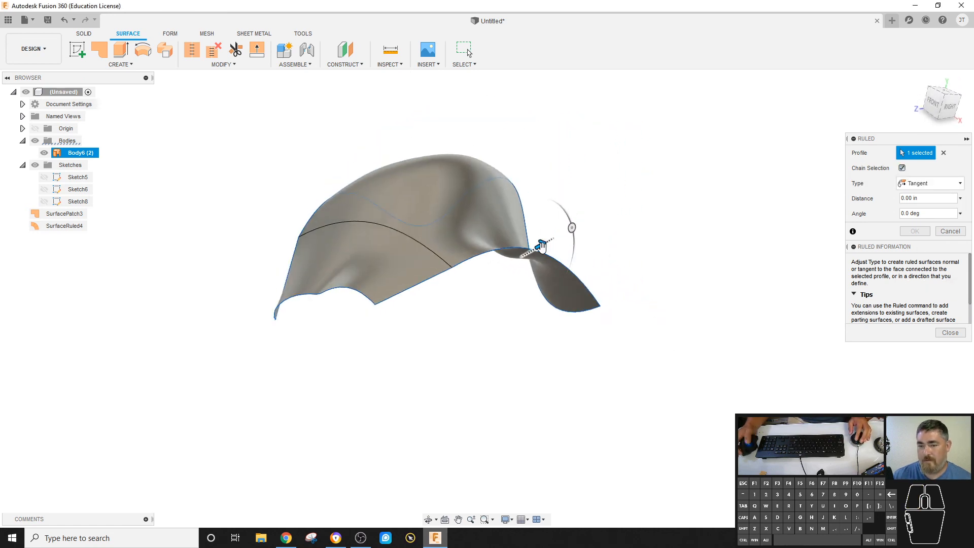
- Set the ruled surface type to Direction along the Y axis and create it with a distance of -0.40 in
click(945, 186)
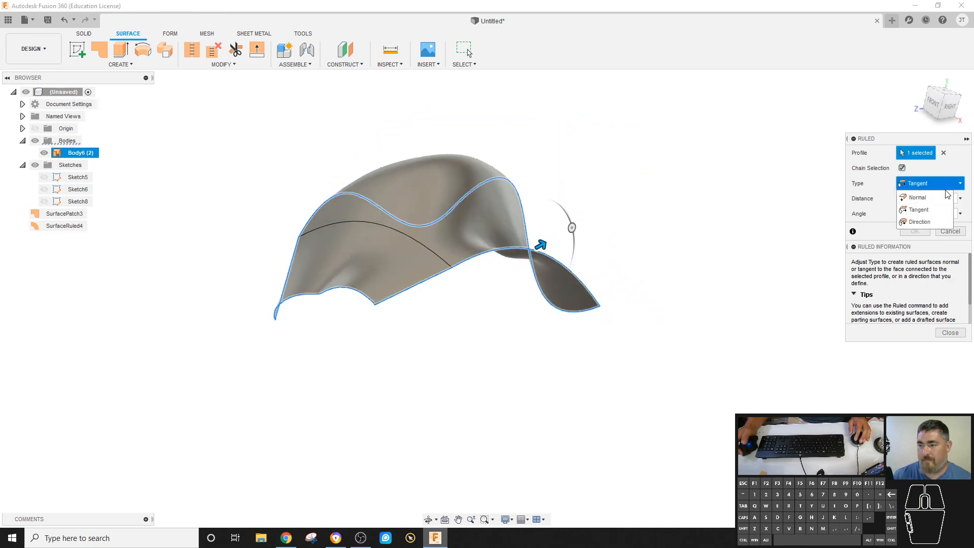
click(920, 222)
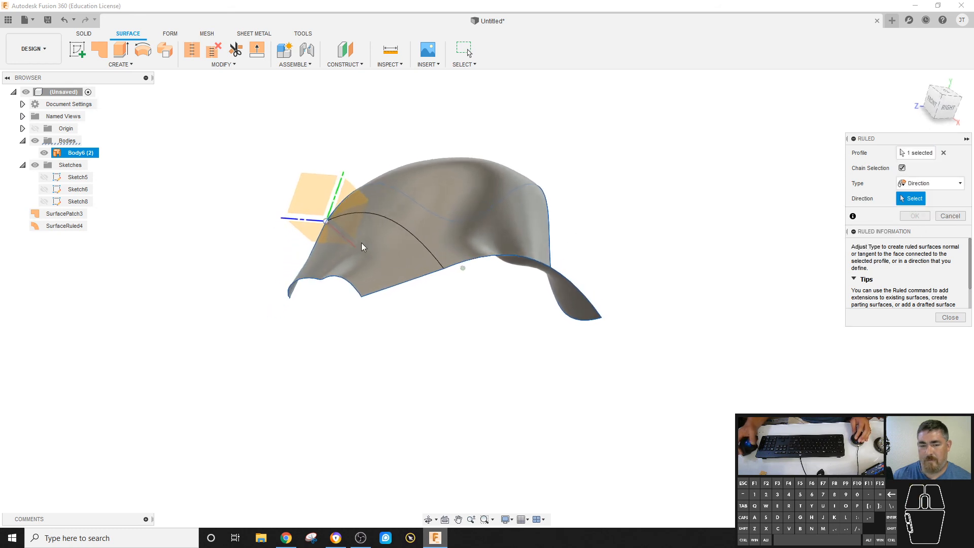
click(340, 192)
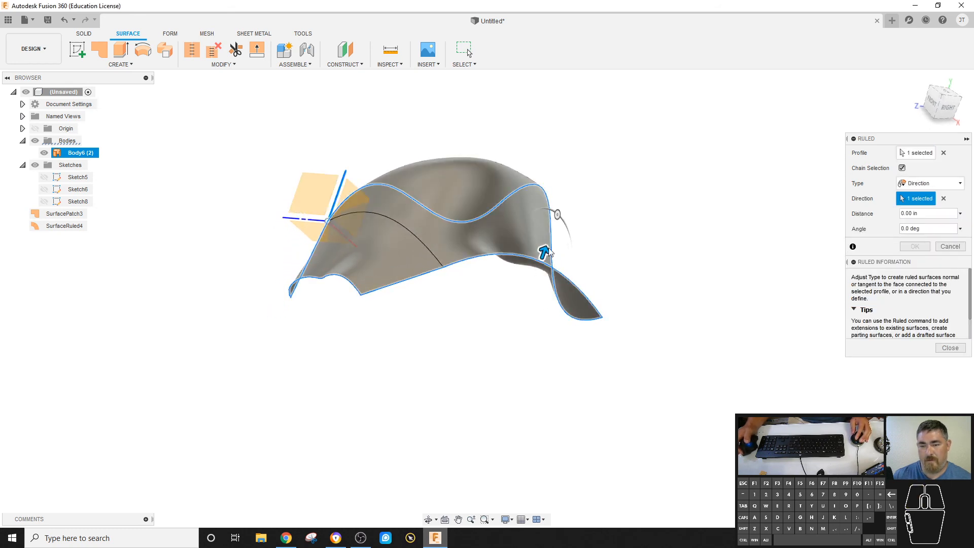
drag(545, 263, 532, 286)
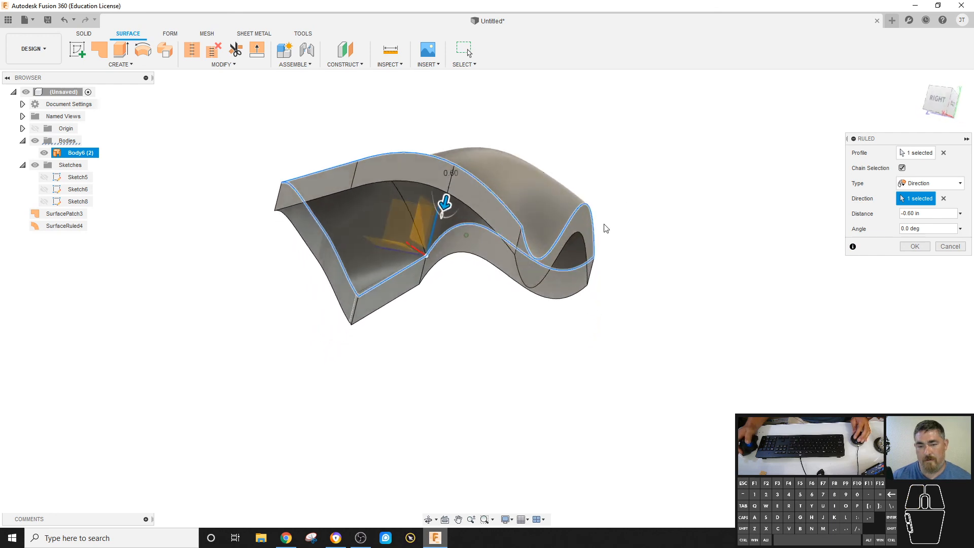
drag(422, 198, 423, 184)
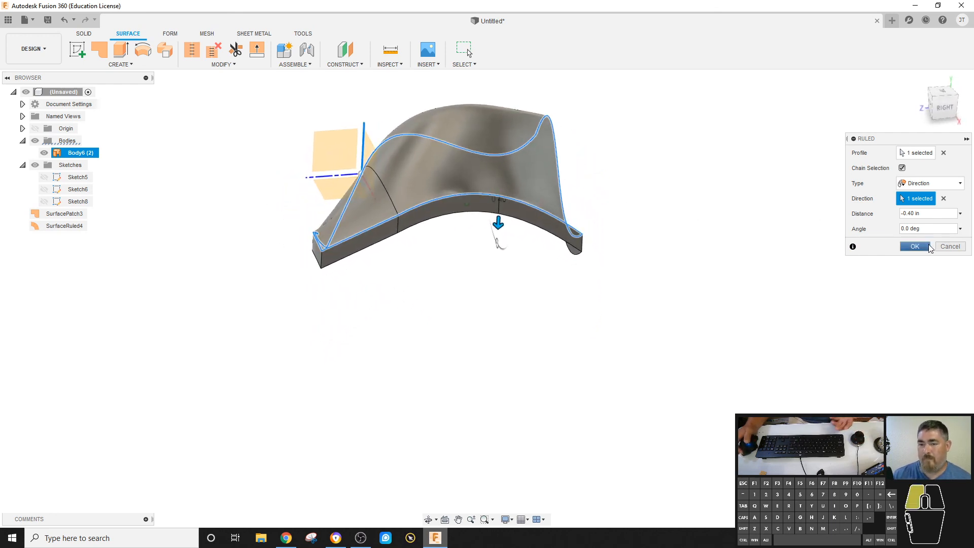
click(914, 246)
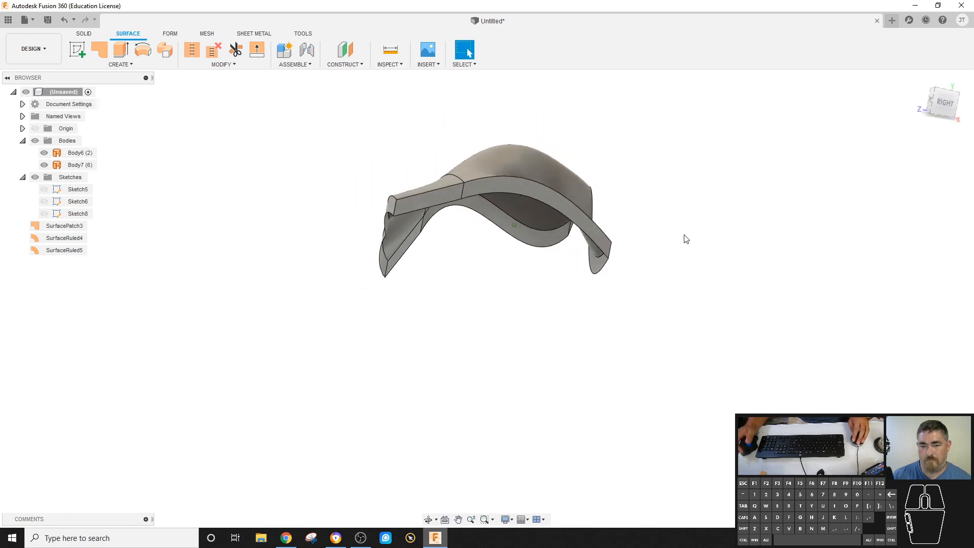